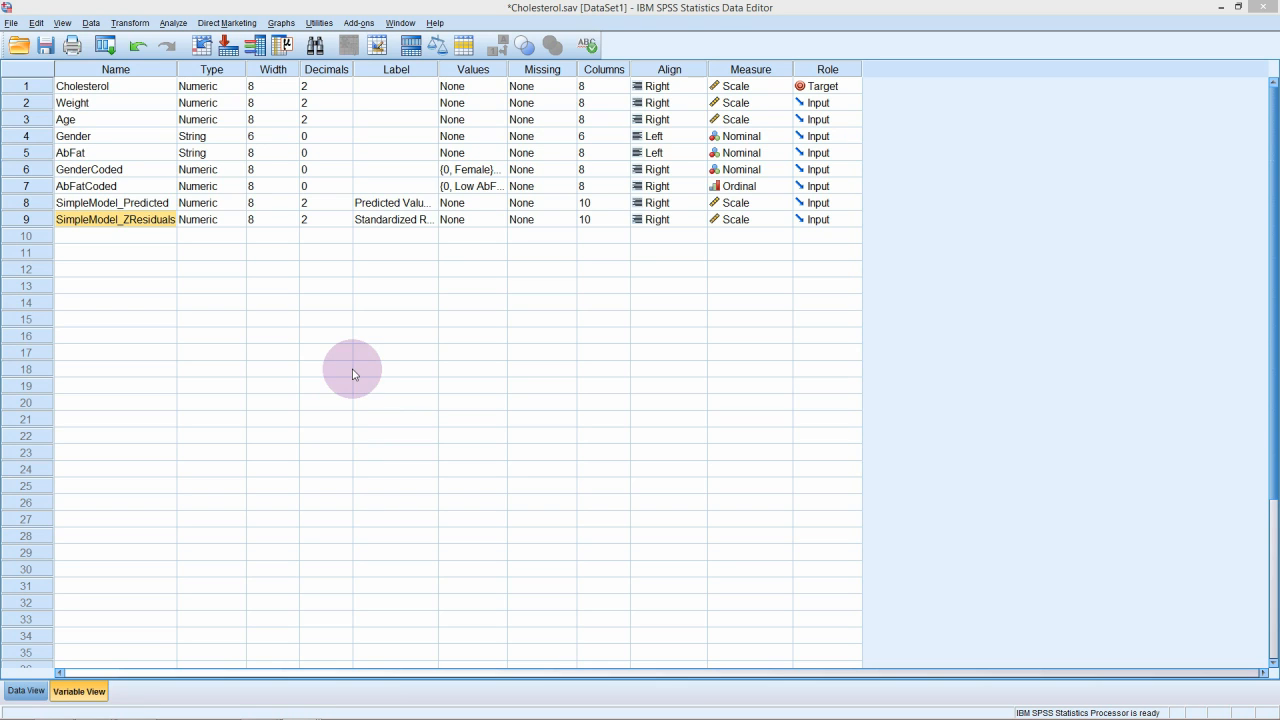
click(173, 22)
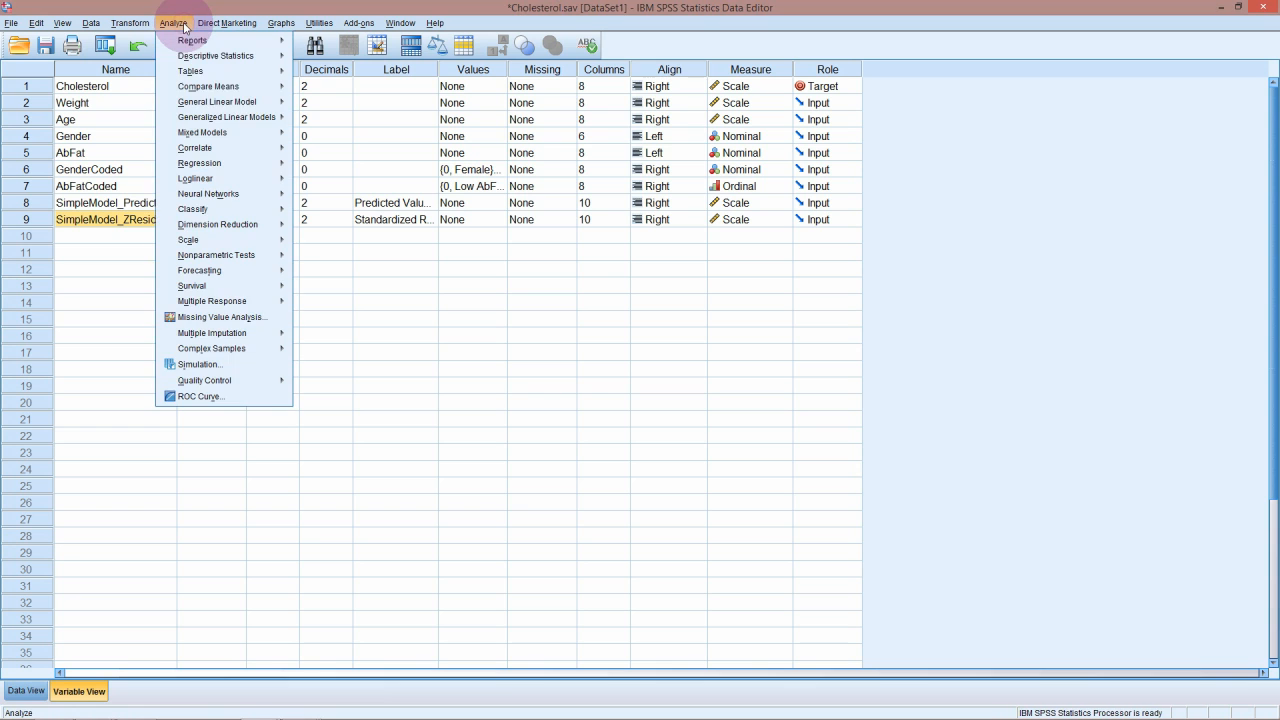
mouse_move(250, 101)
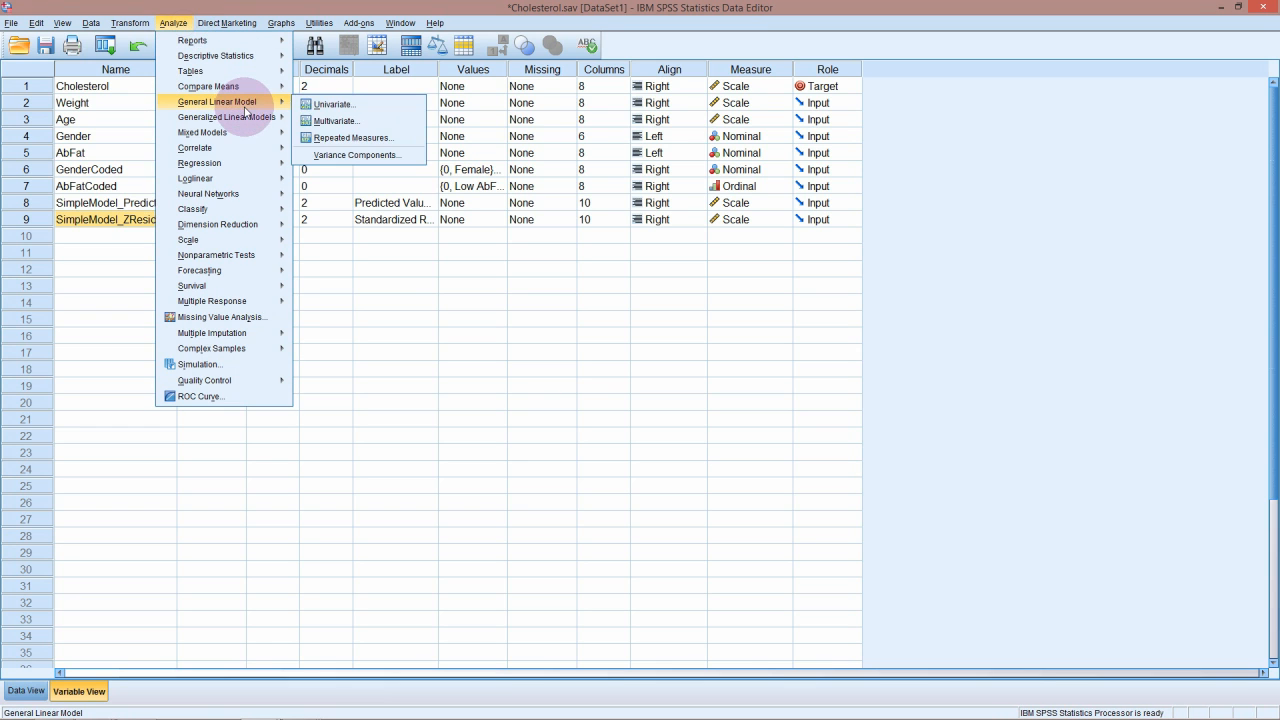
click(343, 118)
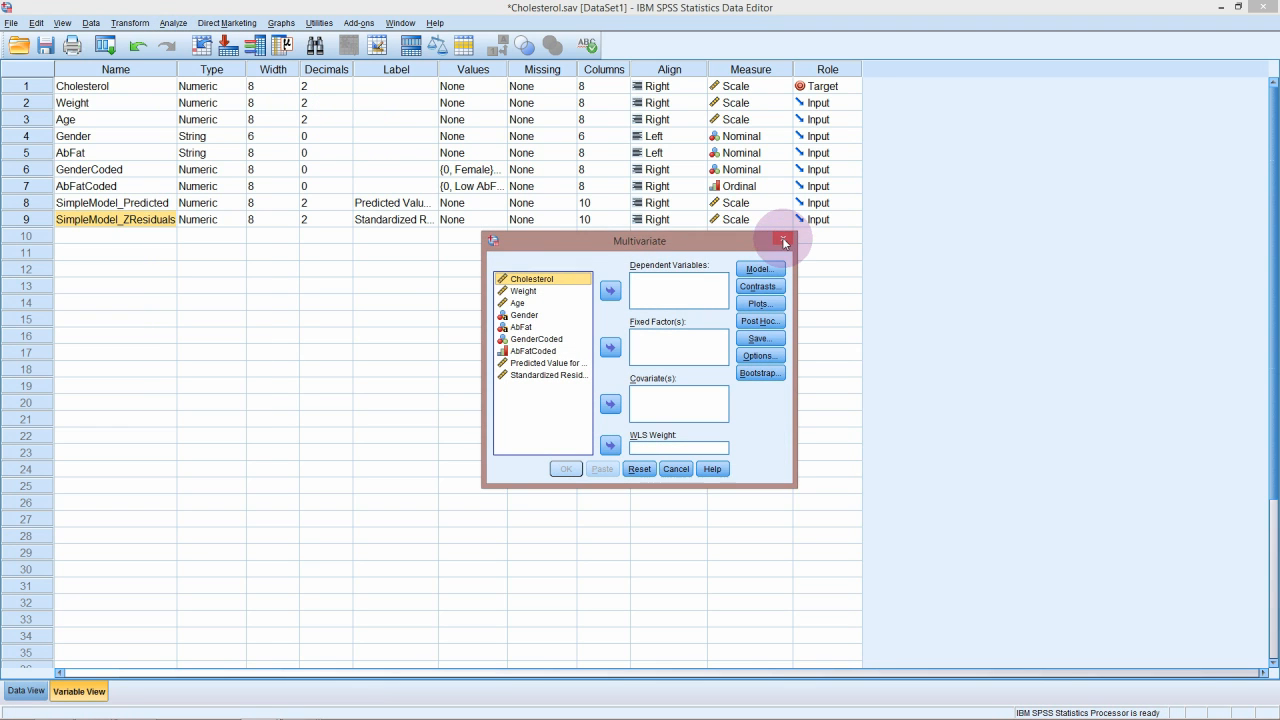
click(783, 237)
Start a univariate general linear model for Cholesterol, adding Gender as a fixed factor and Age as a covariate
click(173, 22)
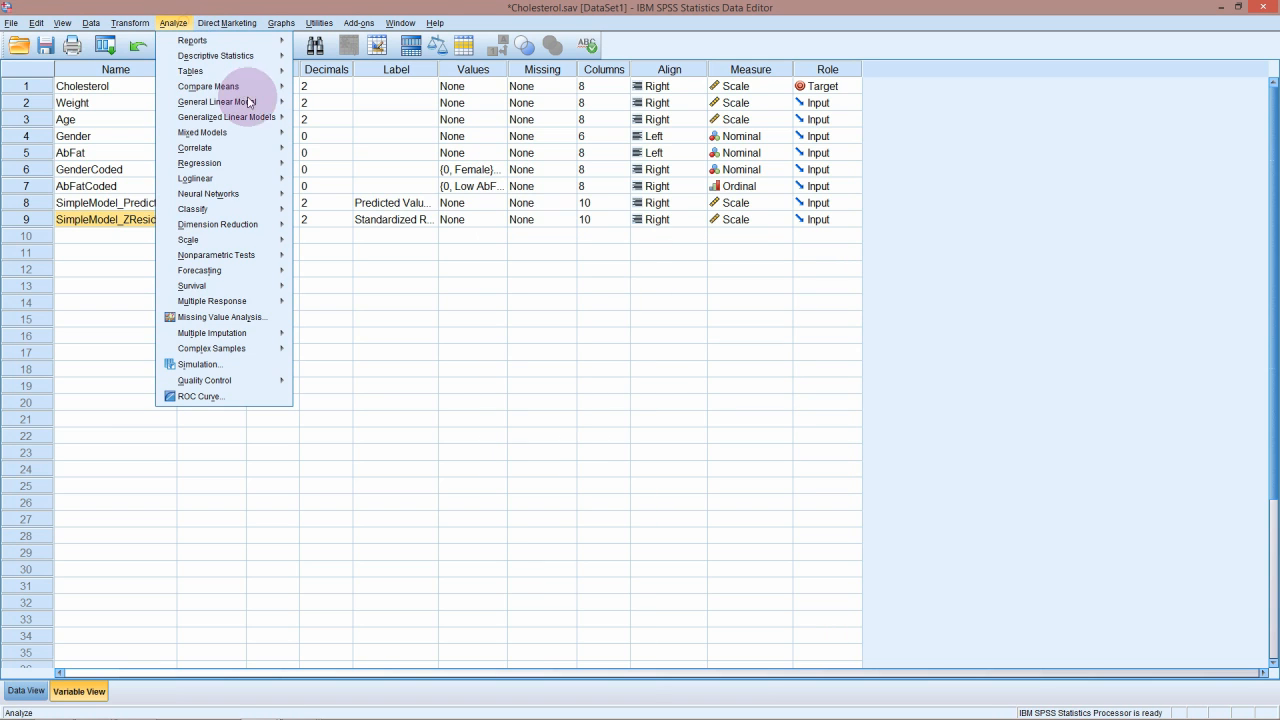
mouse_move(252, 106)
click(338, 104)
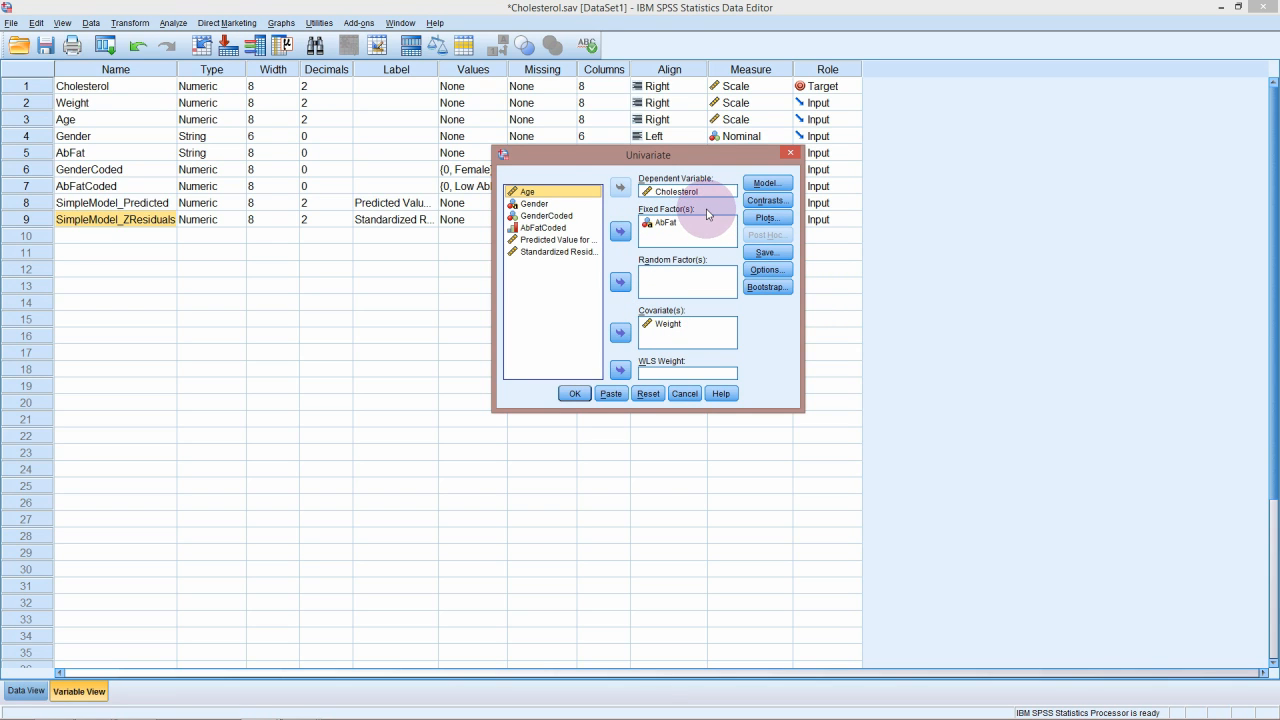
click(535, 204)
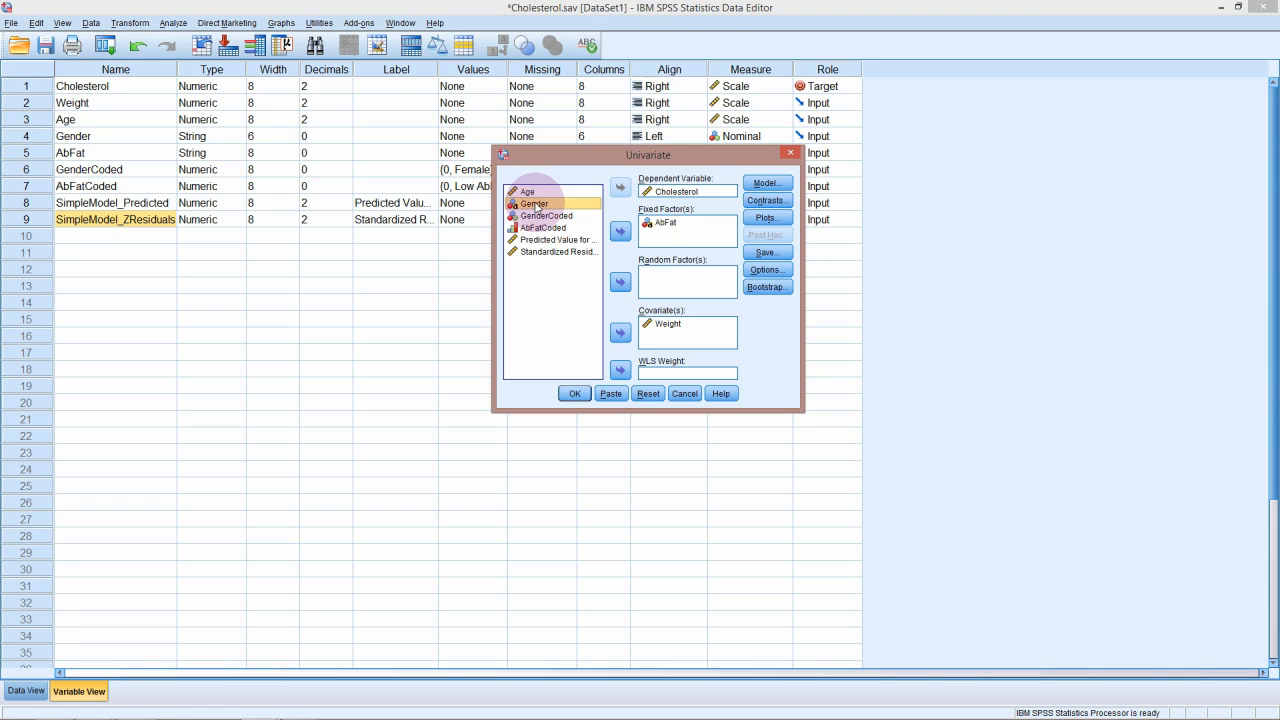
click(620, 231)
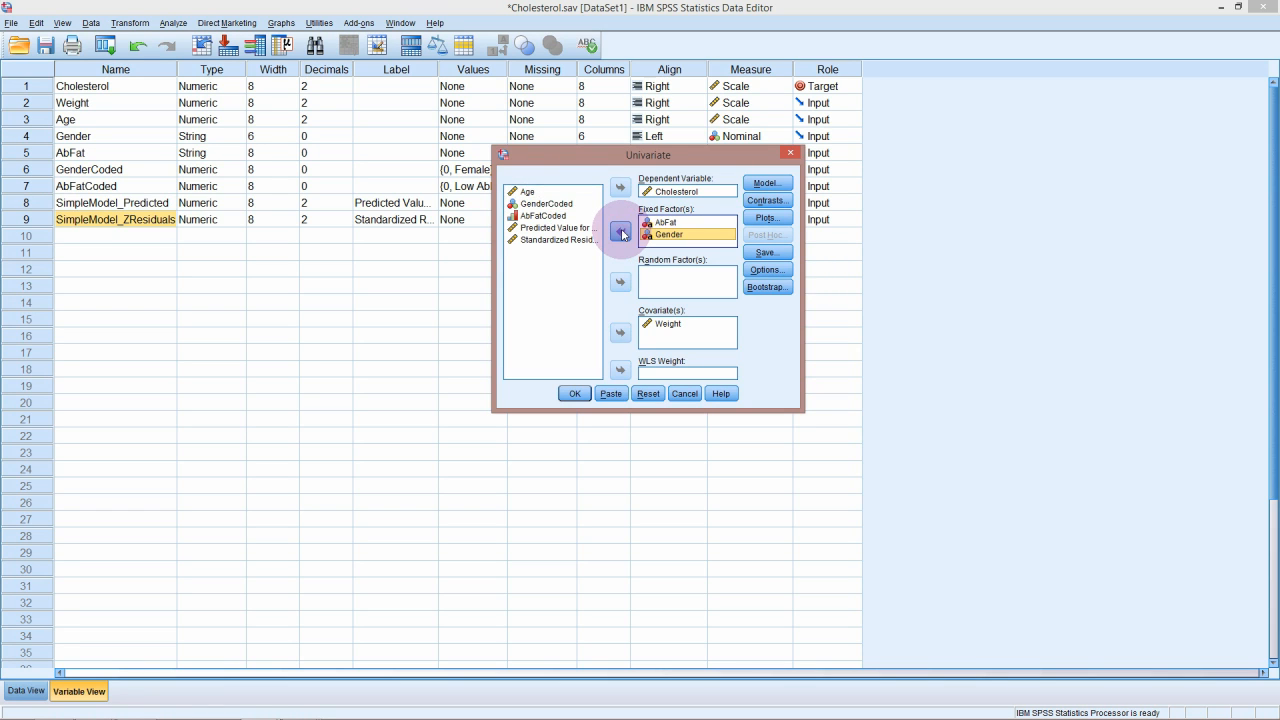
click(527, 191)
click(620, 333)
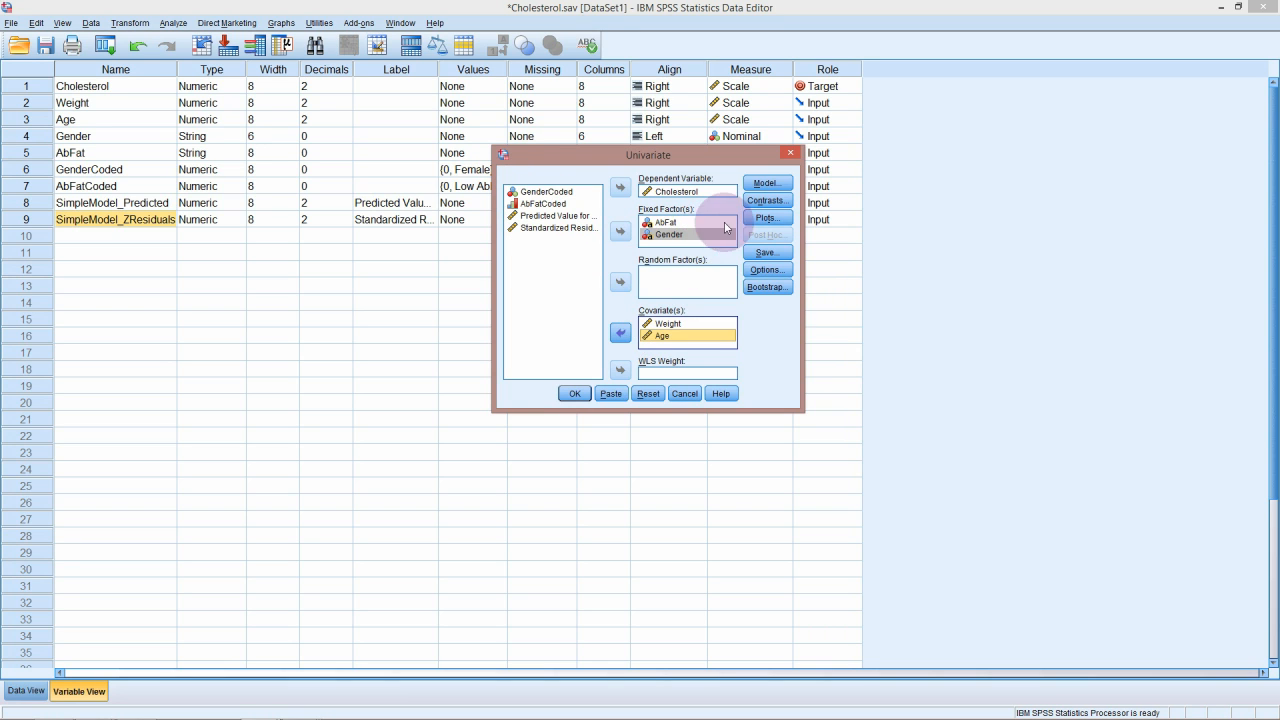
Add Gender and Age as main effects to the custom model alongside AbFat and Weight
click(762, 185)
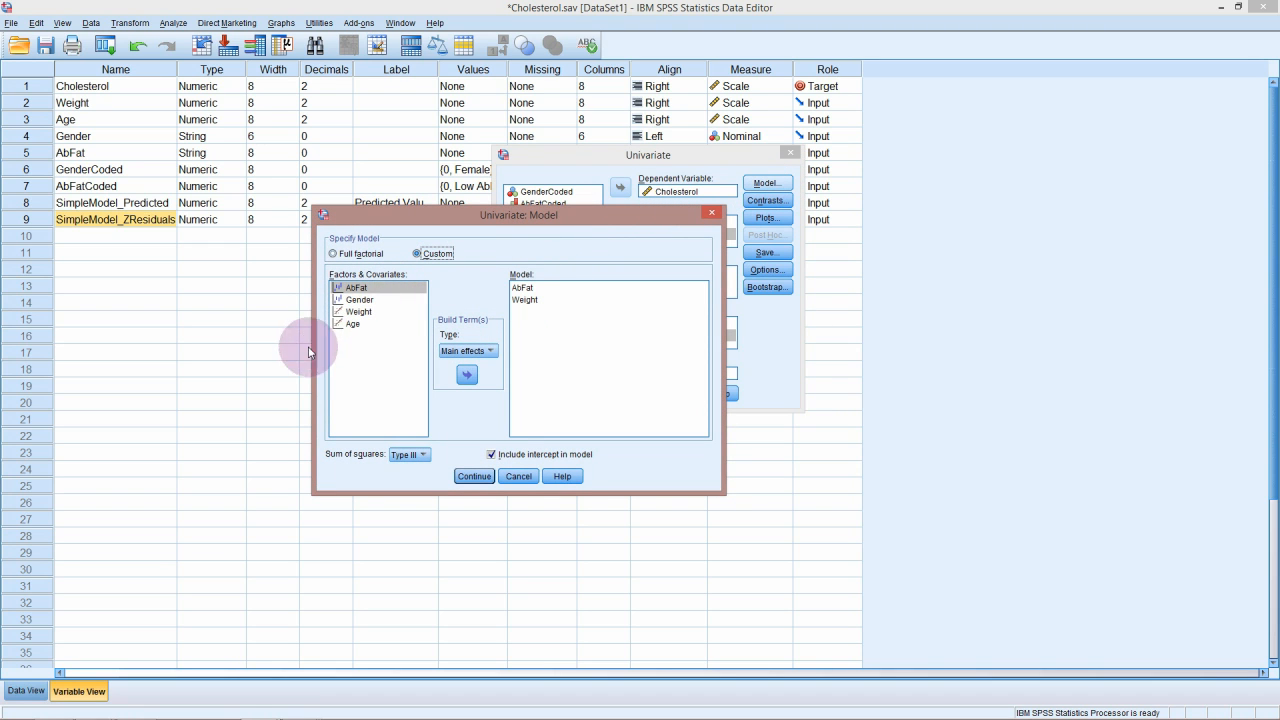
shift+click(352, 325)
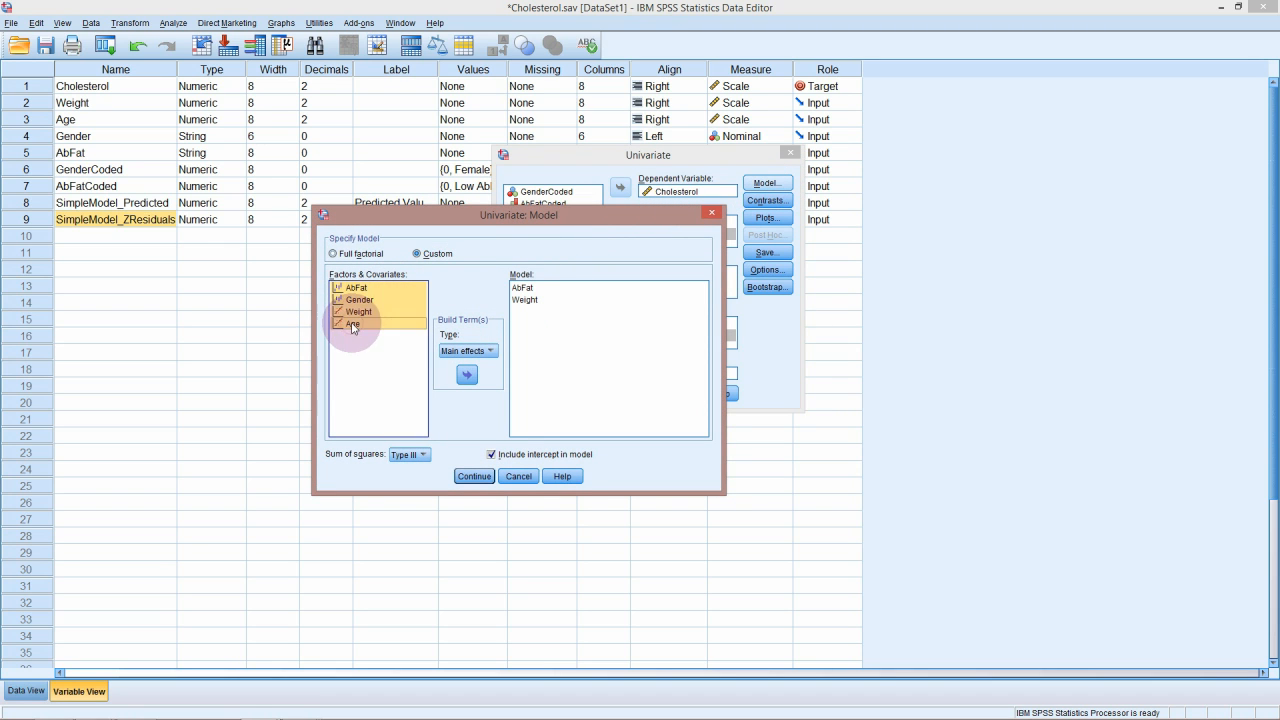
click(466, 374)
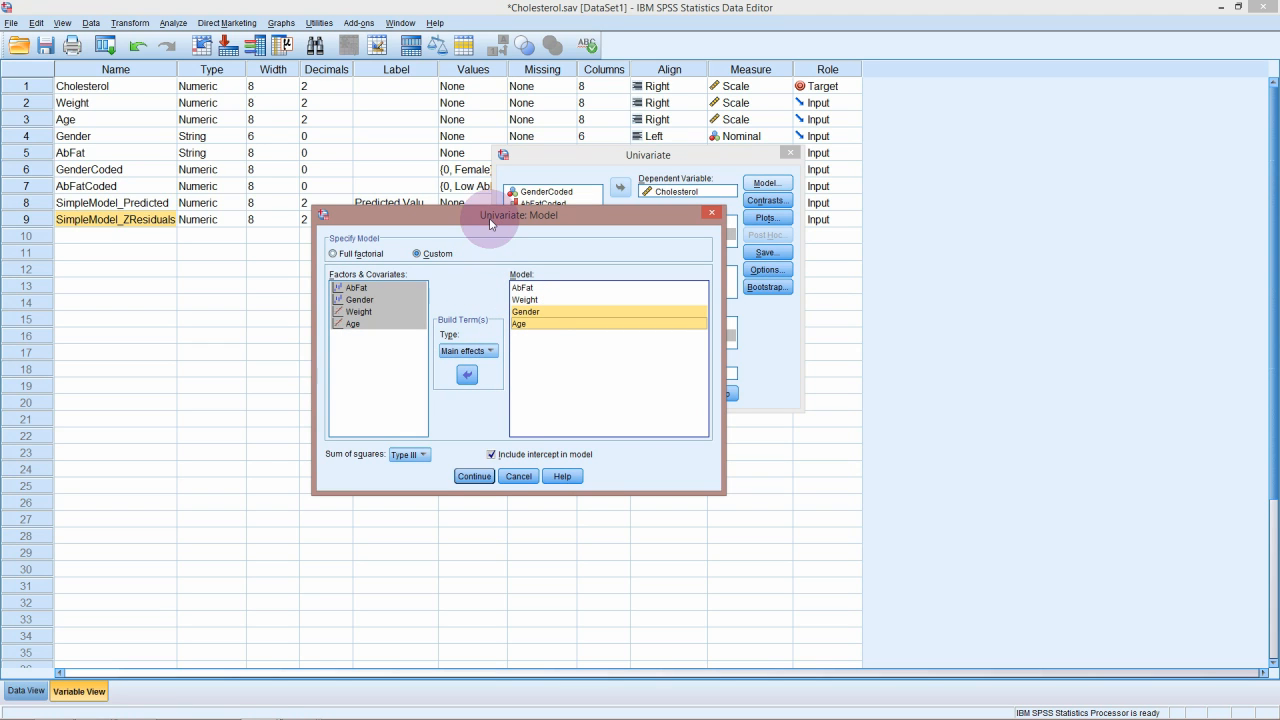
drag(492, 222, 549, 276)
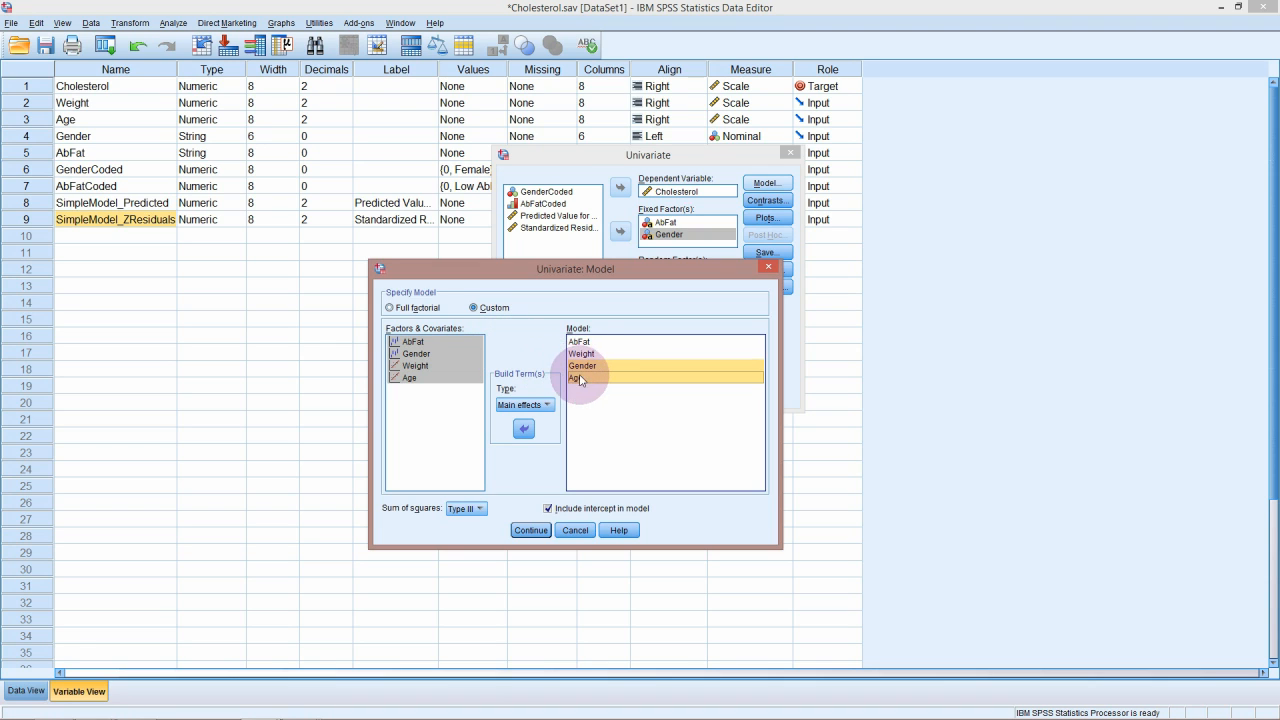
Add the AbFat*Gender interaction term to the custom model and accept the model specification
click(583, 342)
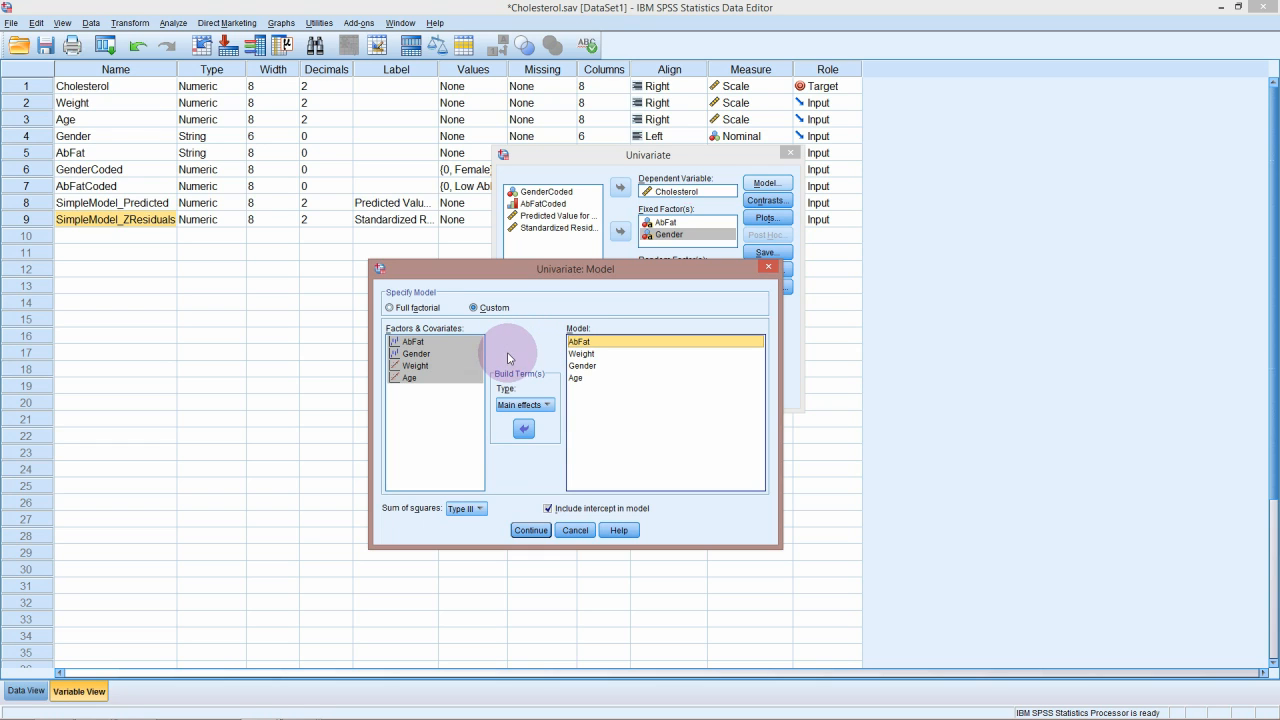
click(412, 341)
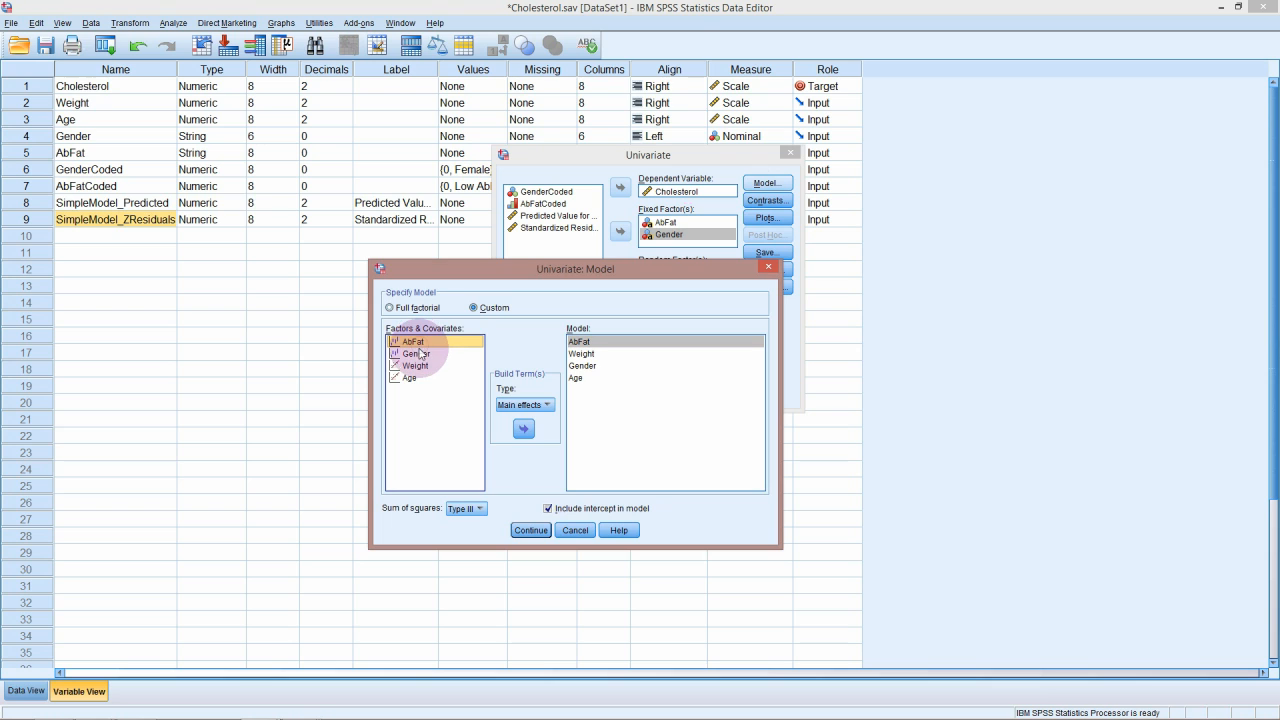
ctrl+click(418, 354)
click(524, 404)
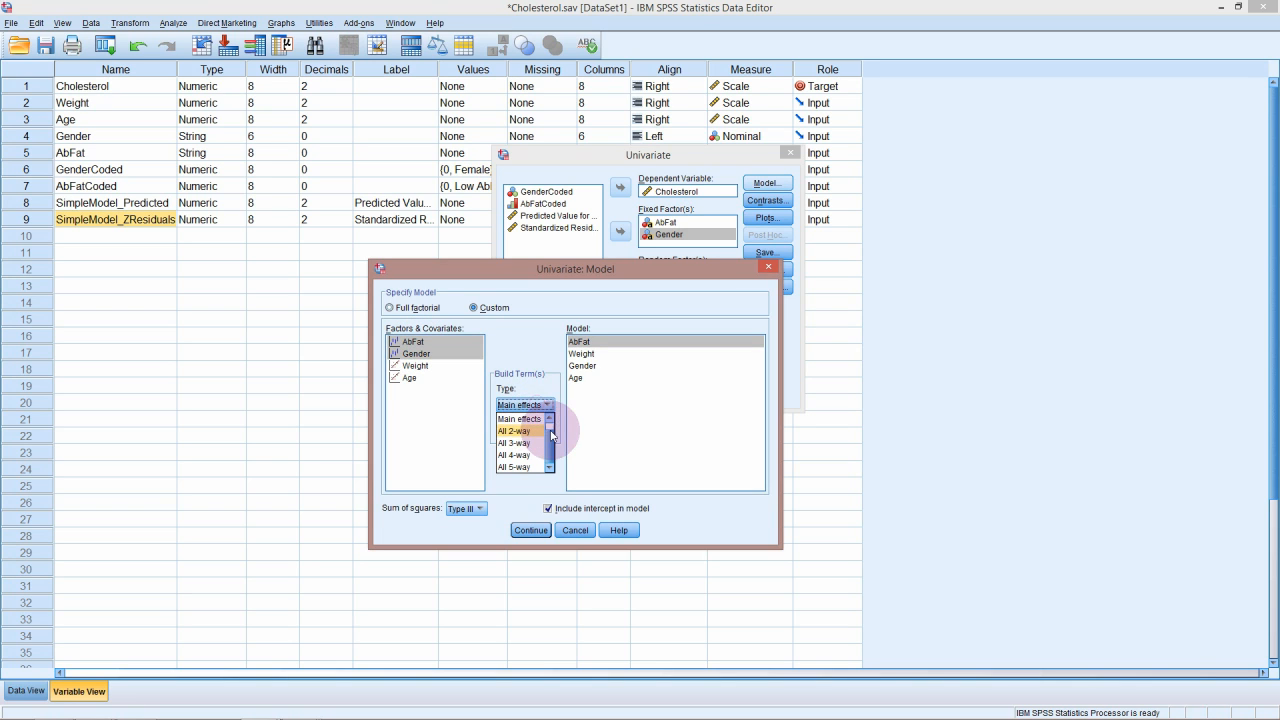
scroll(551, 424, up, 1)
click(520, 414)
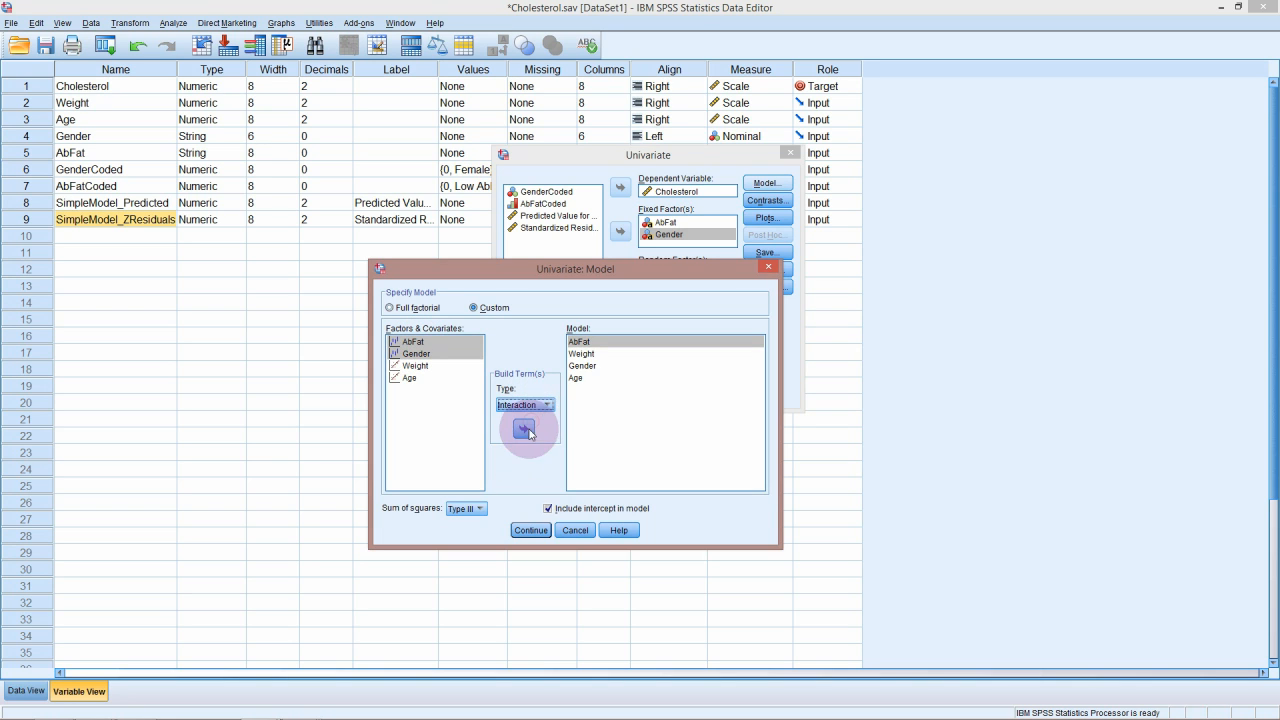
click(524, 429)
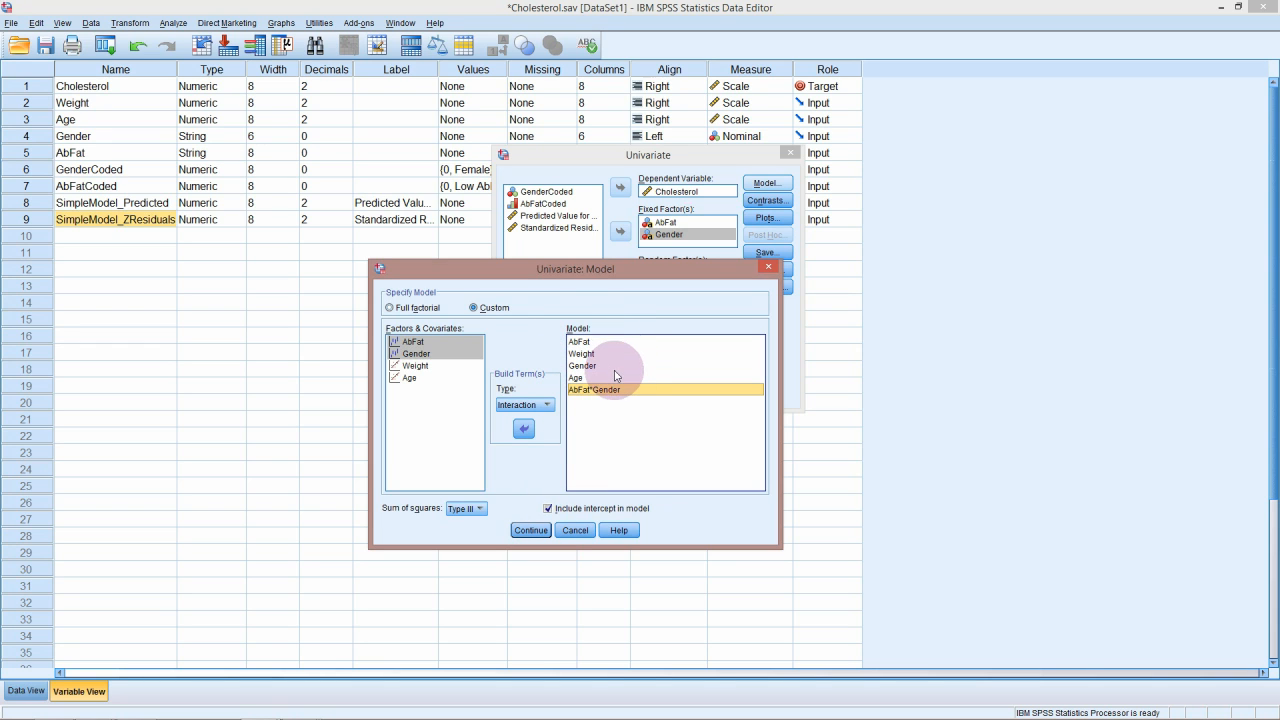
click(530, 530)
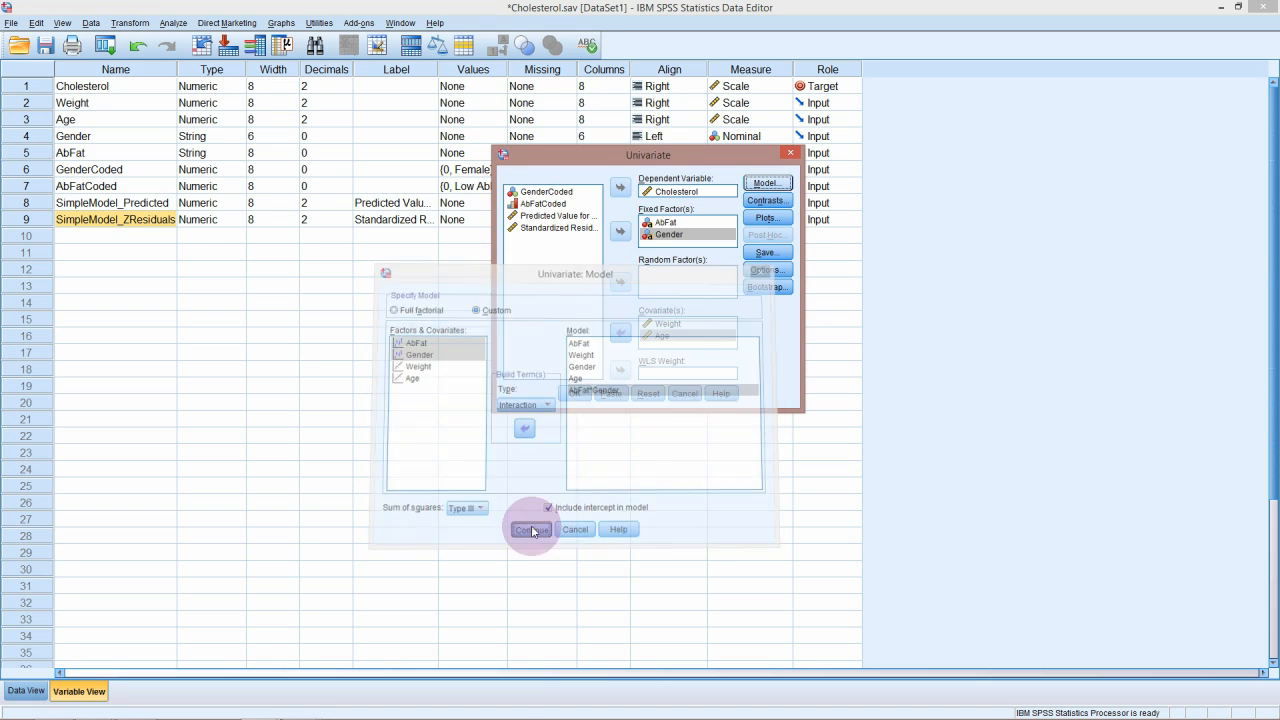
Set the contrast for the AbFat factor to None and apply the contrast settings
click(777, 203)
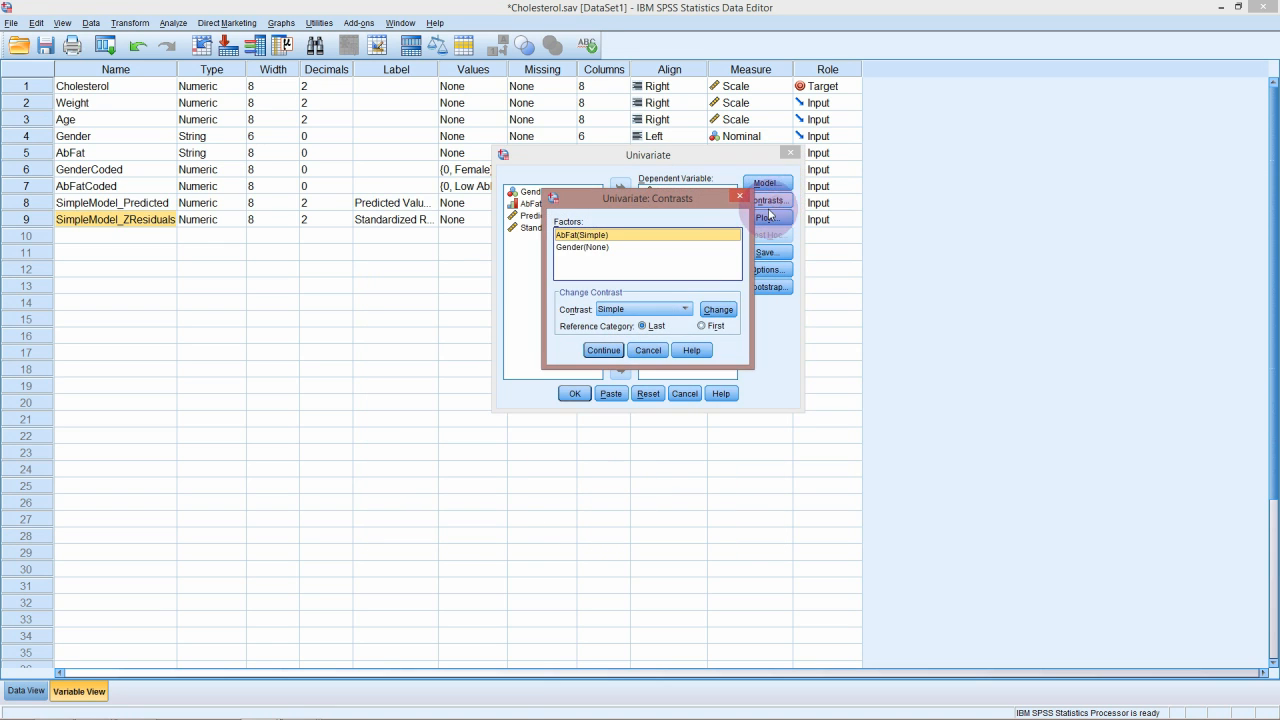
click(668, 311)
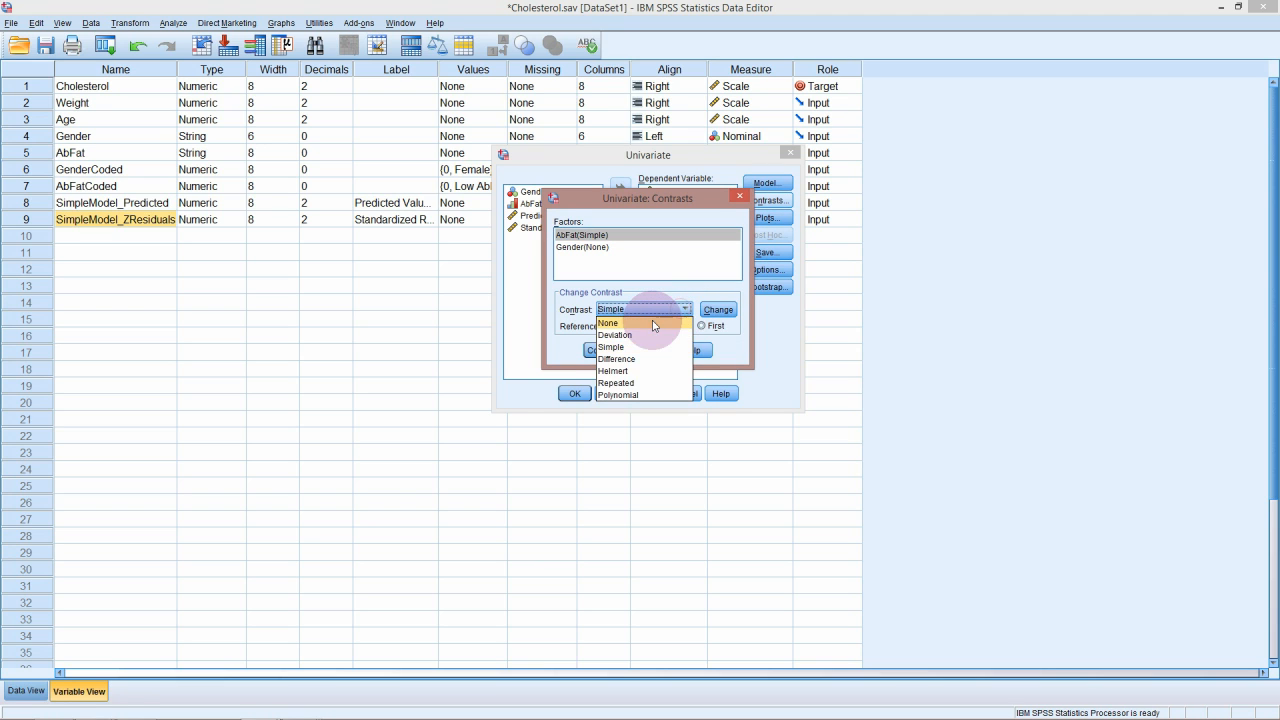
click(651, 323)
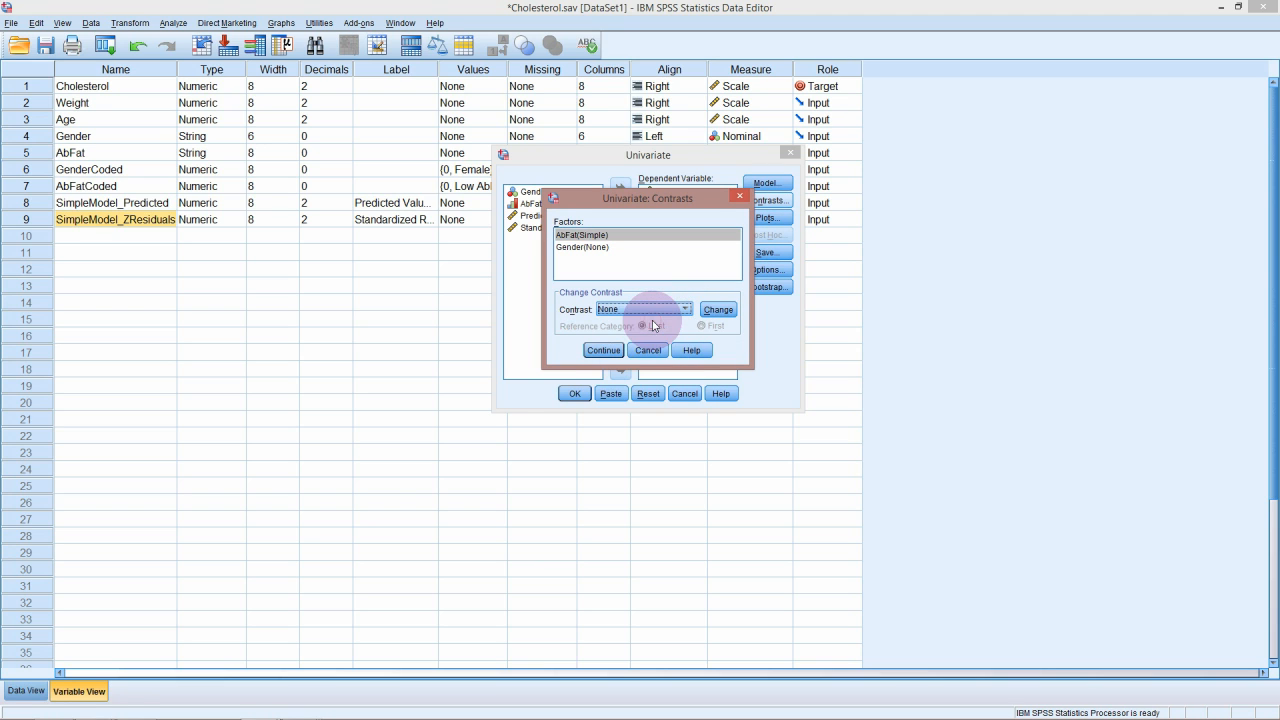
click(712, 311)
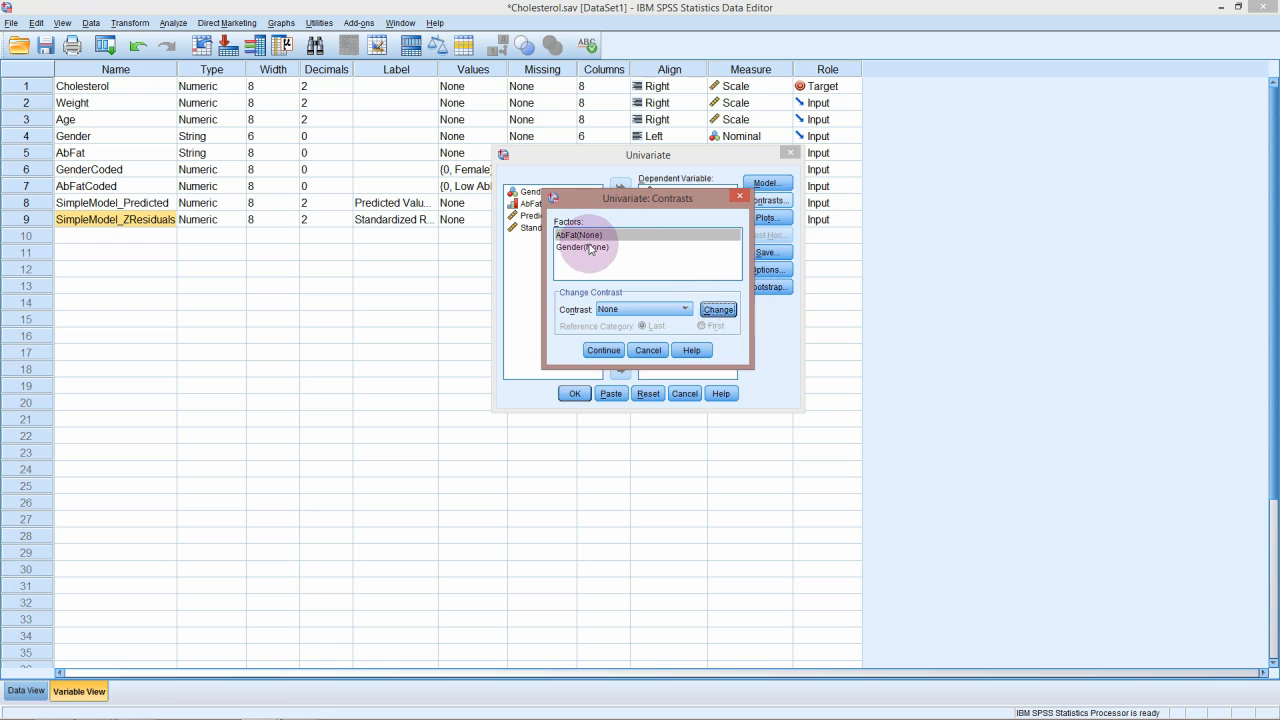
click(601, 351)
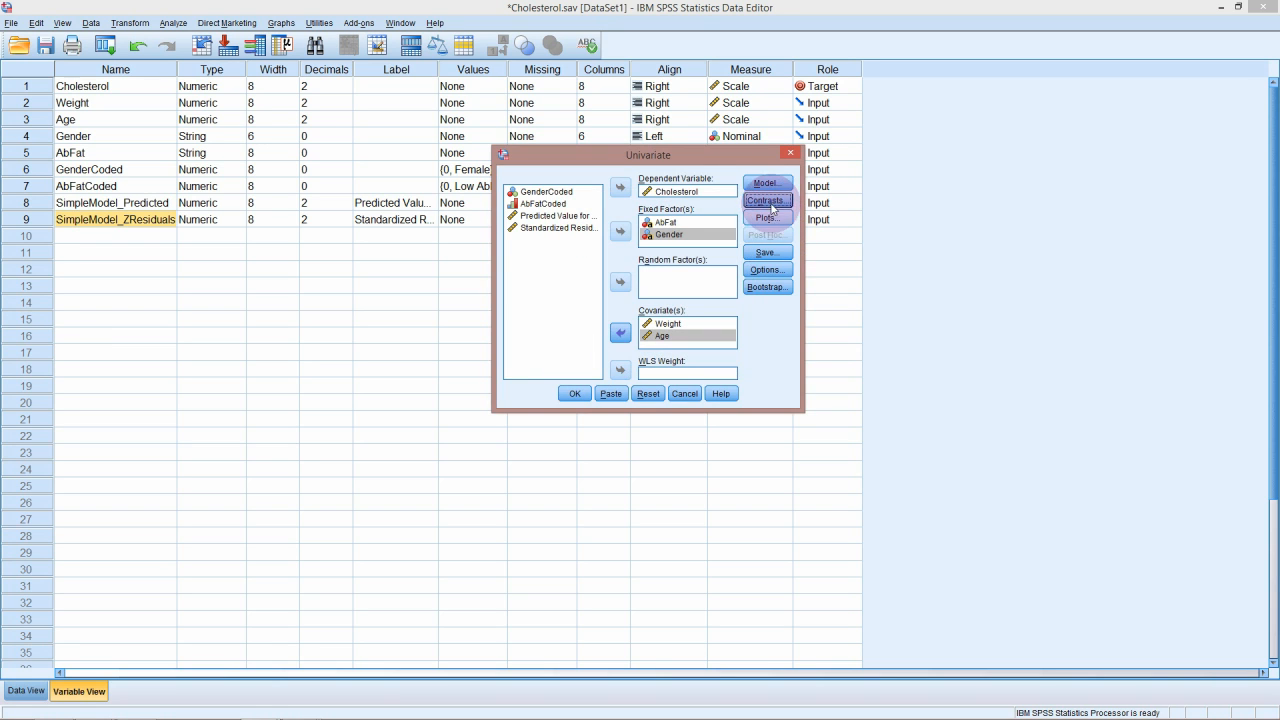
Add an AbFat*Gender profile plot with AbFat on the horizontal axis and separate lines for Gender
click(766, 218)
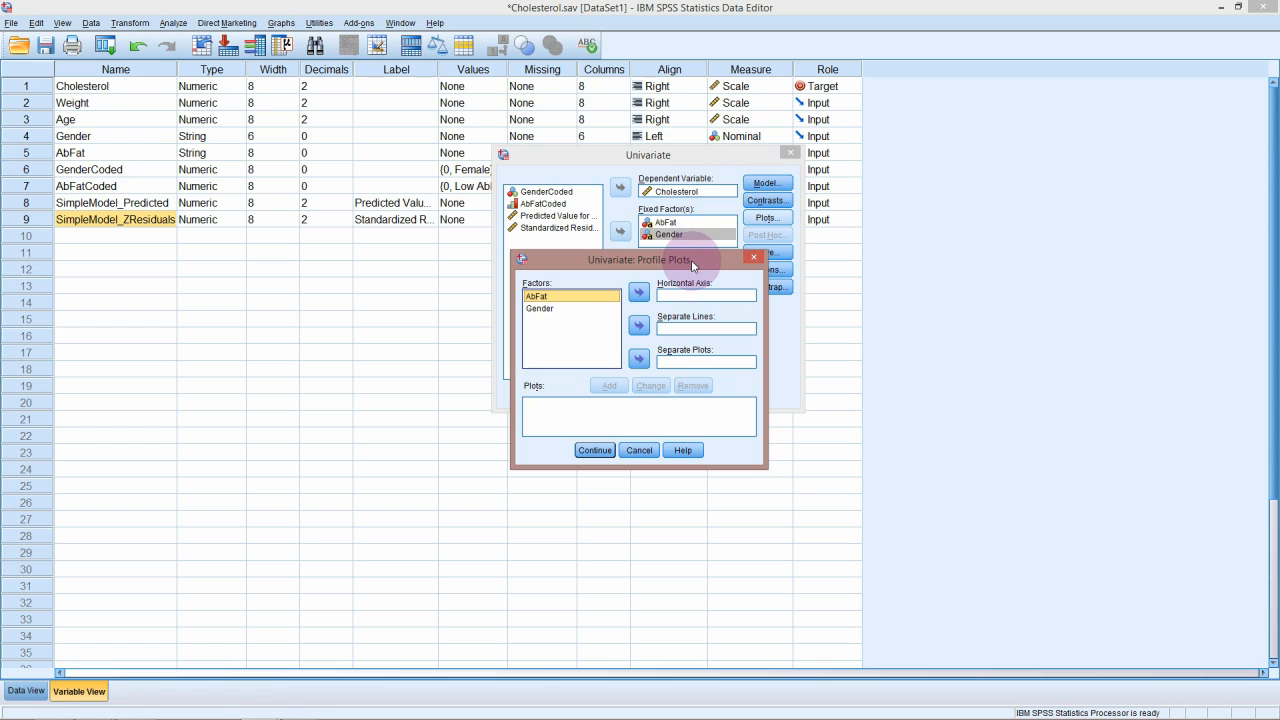
click(639, 293)
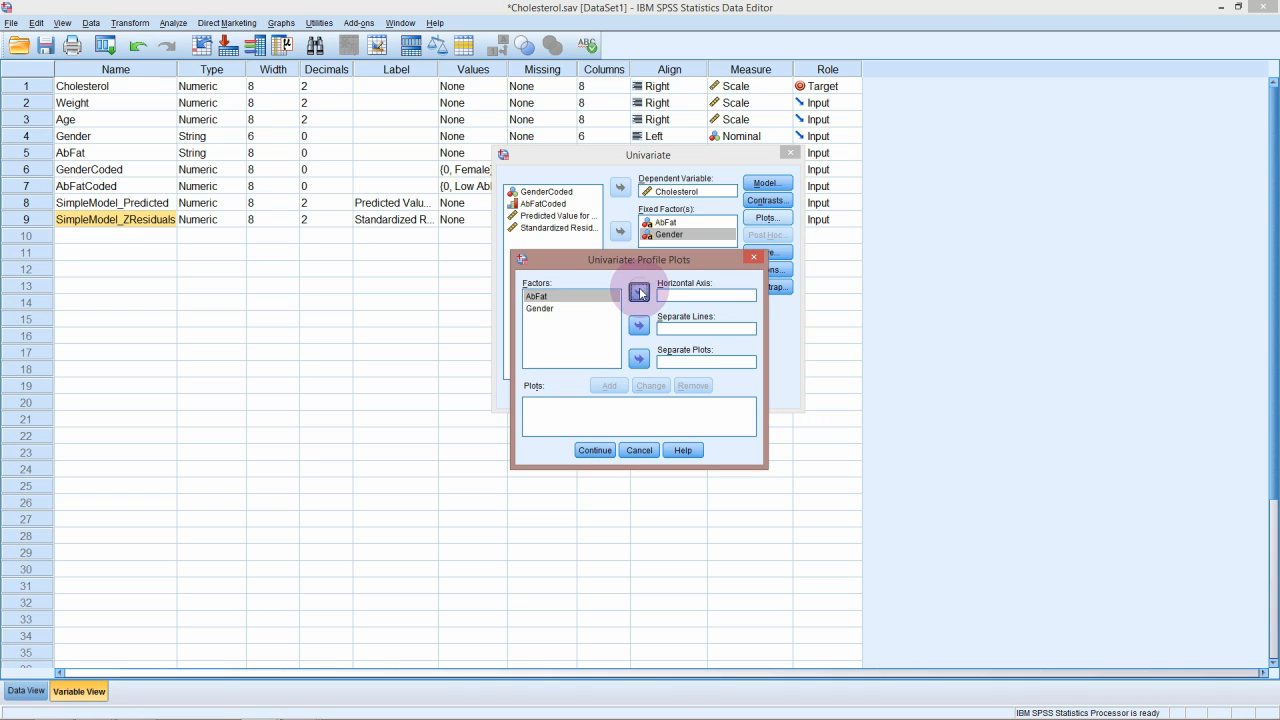
click(539, 309)
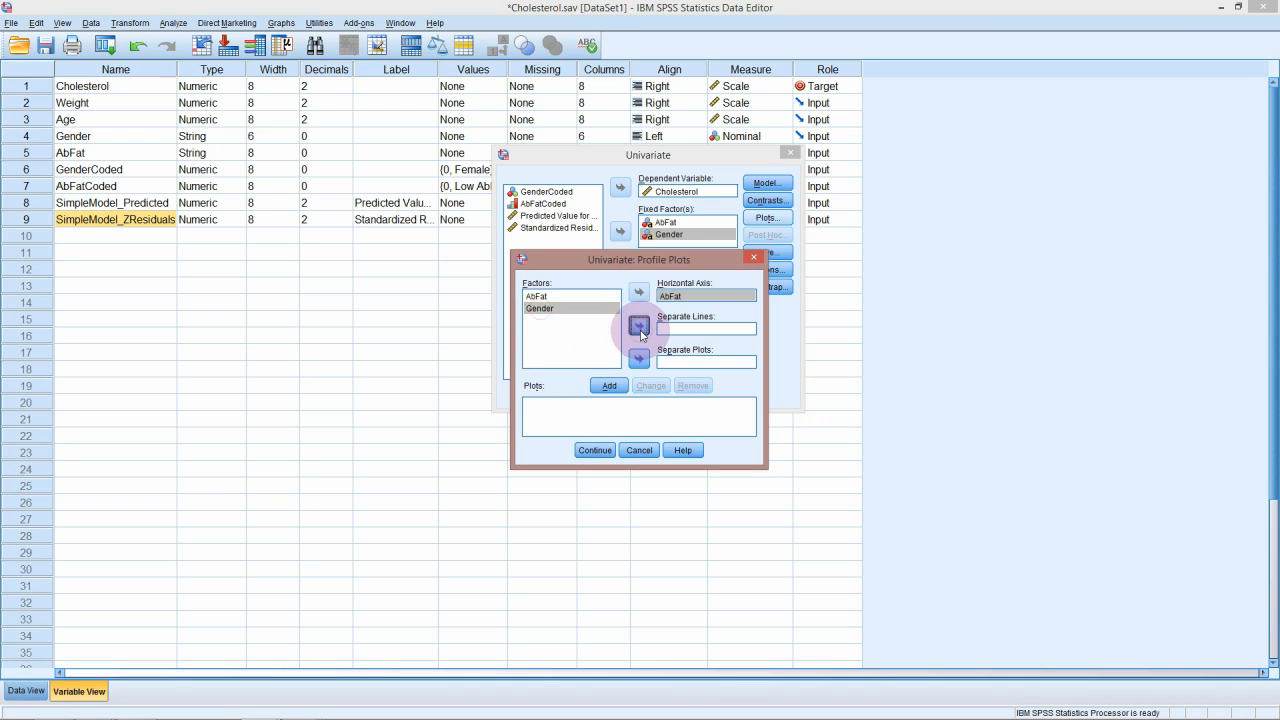
click(639, 325)
click(609, 386)
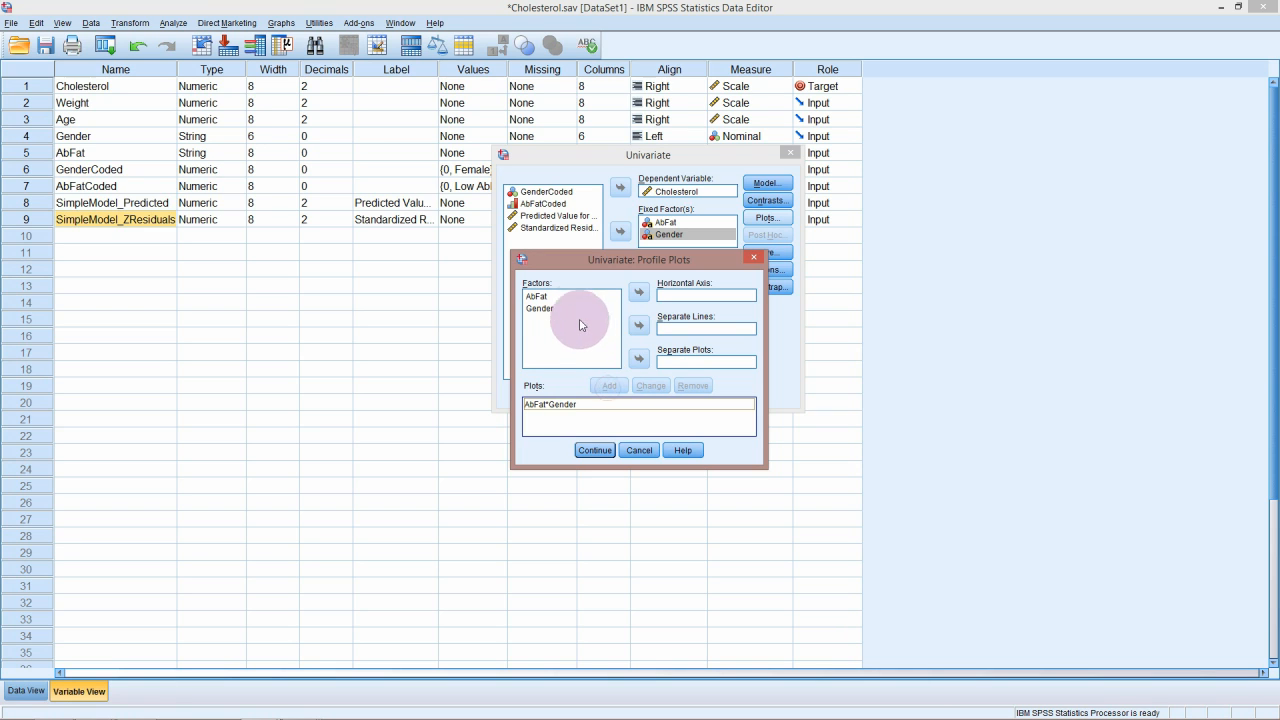
Add a Gender*AbFat profile plot with Gender on the horizontal axis and separate lines for AbFat, and accept the plots
click(548, 312)
click(640, 292)
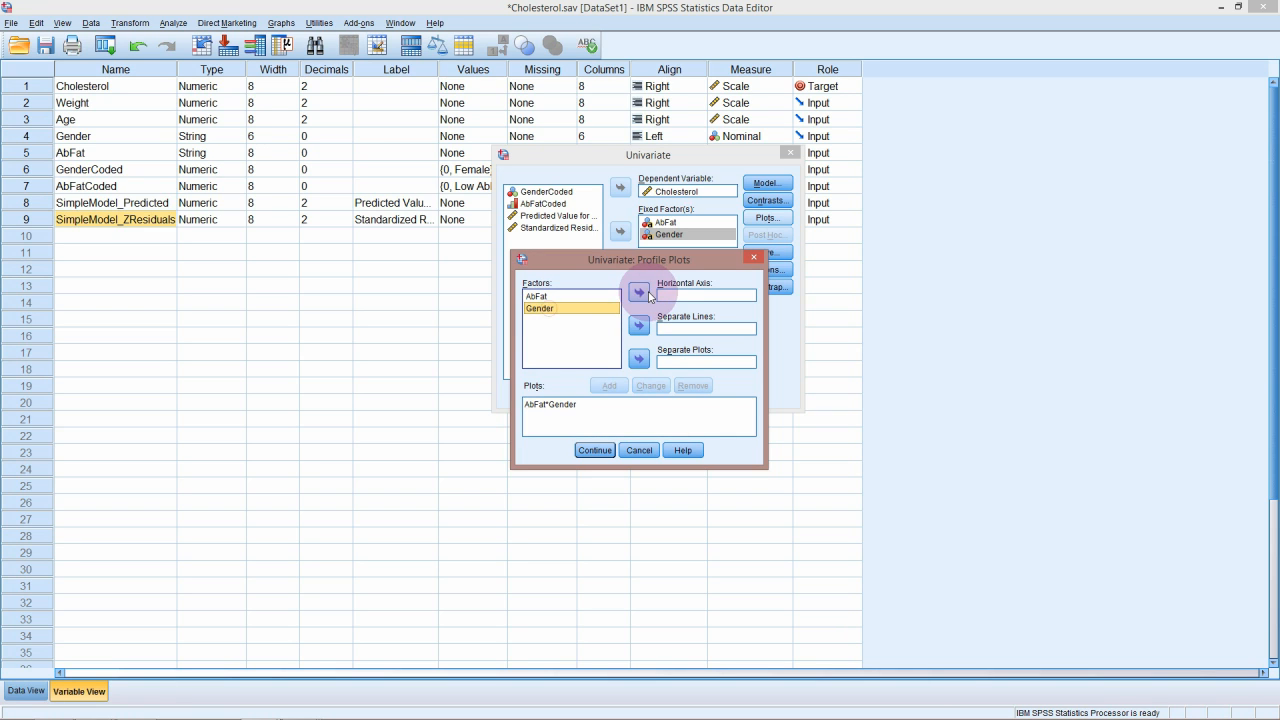
click(536, 297)
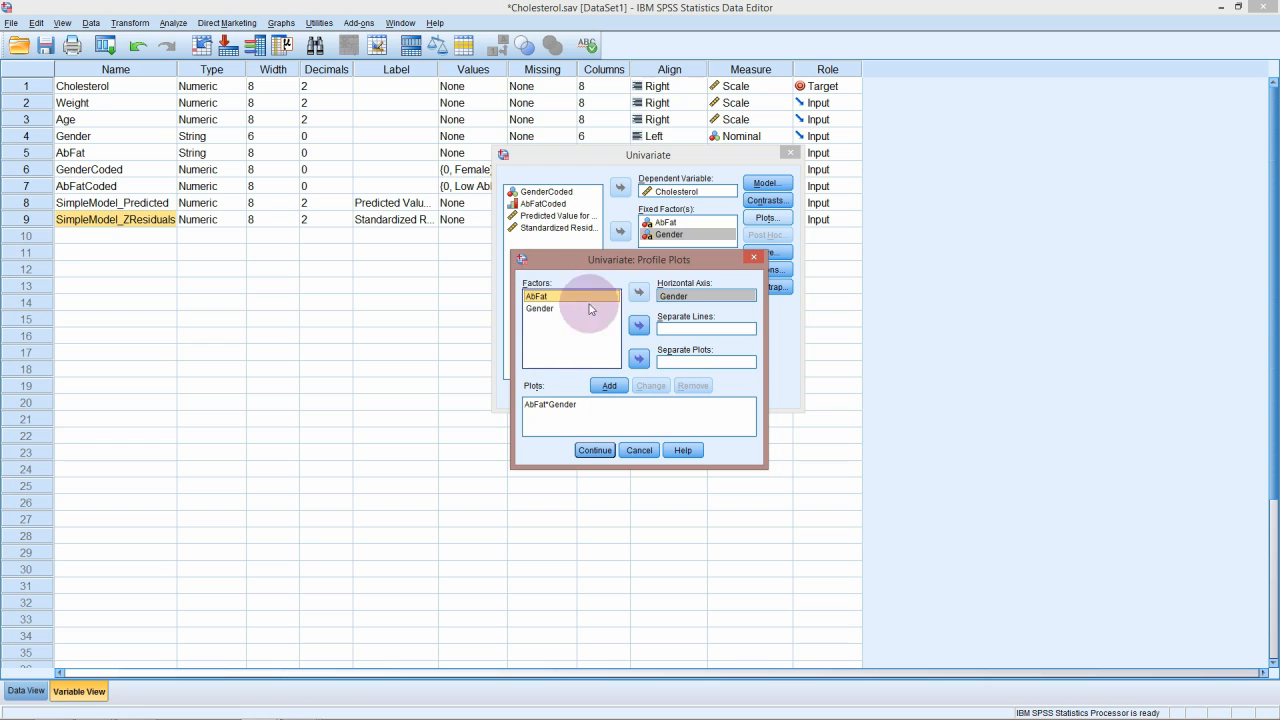
click(639, 325)
click(609, 386)
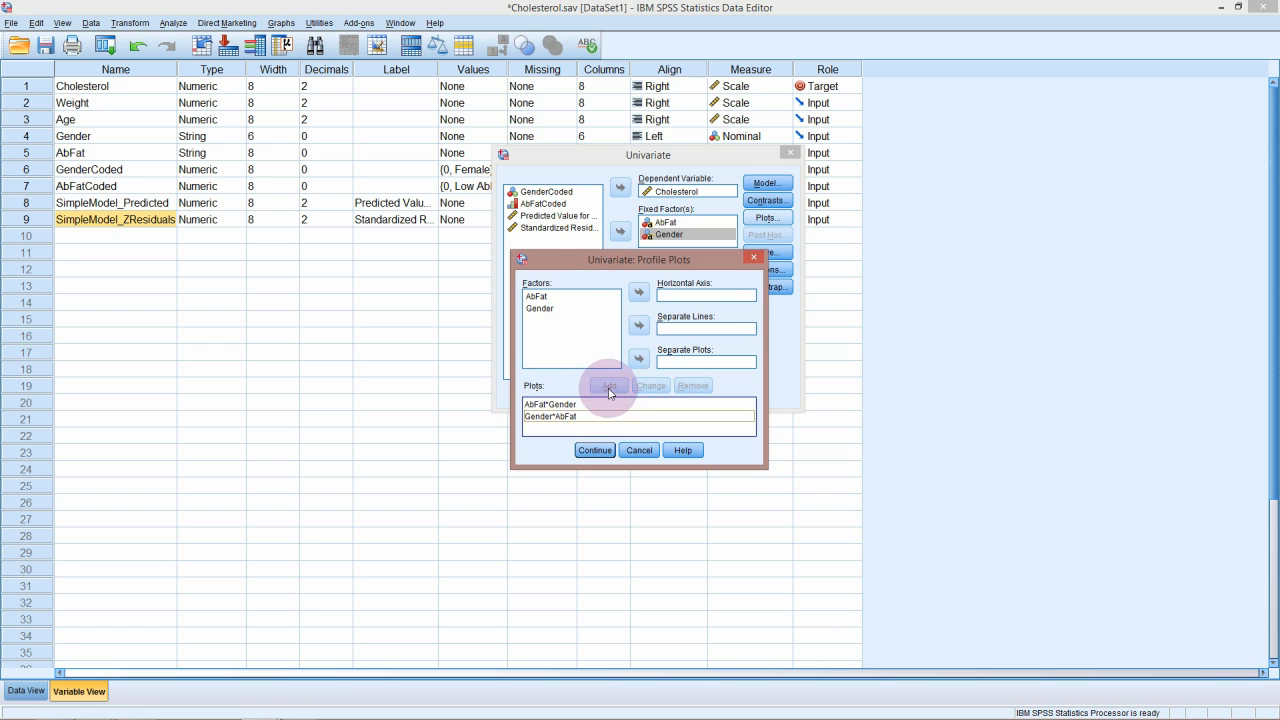
click(593, 450)
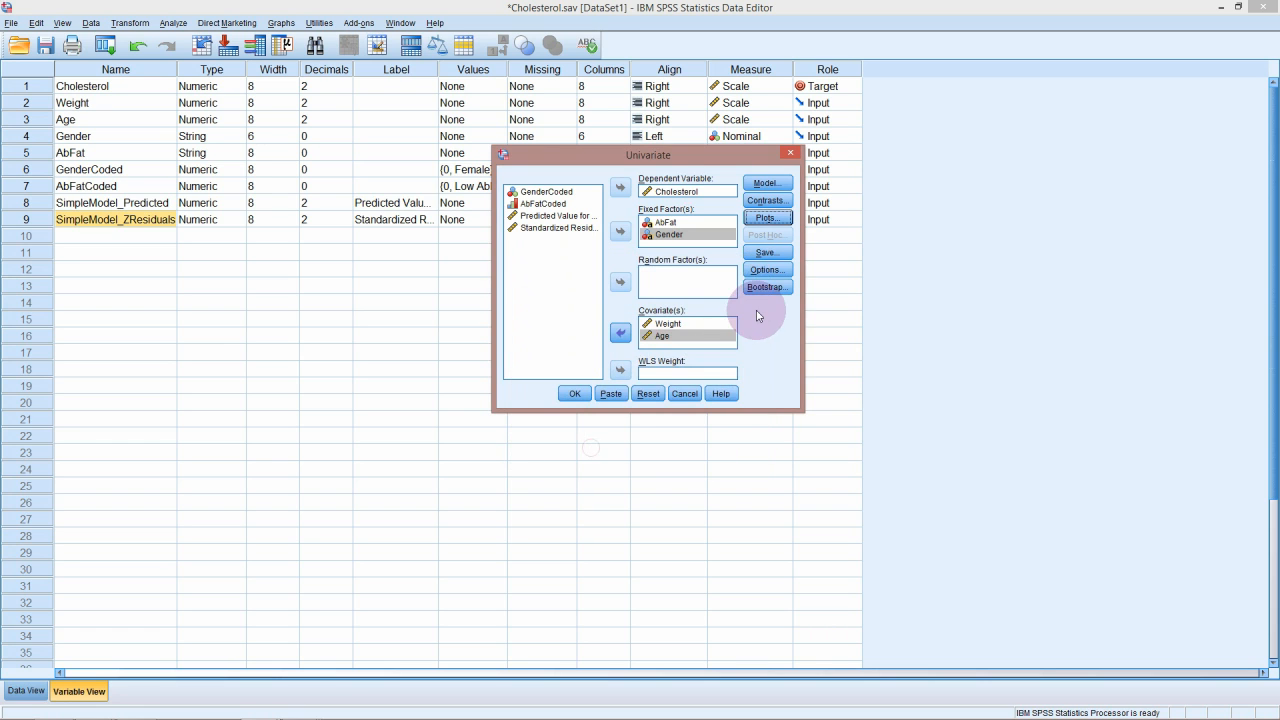
Review the save settings for unstandardized predicted values and standardized residuals, leaving both selected
click(787, 252)
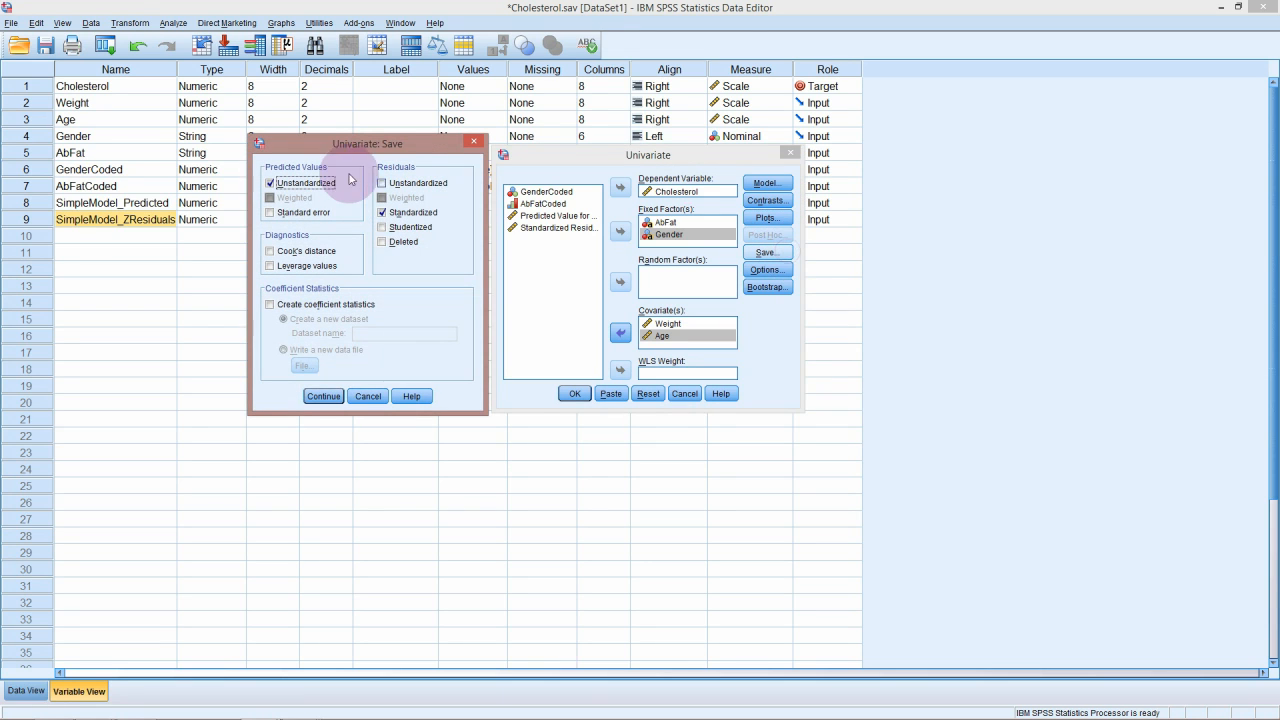
click(331, 184)
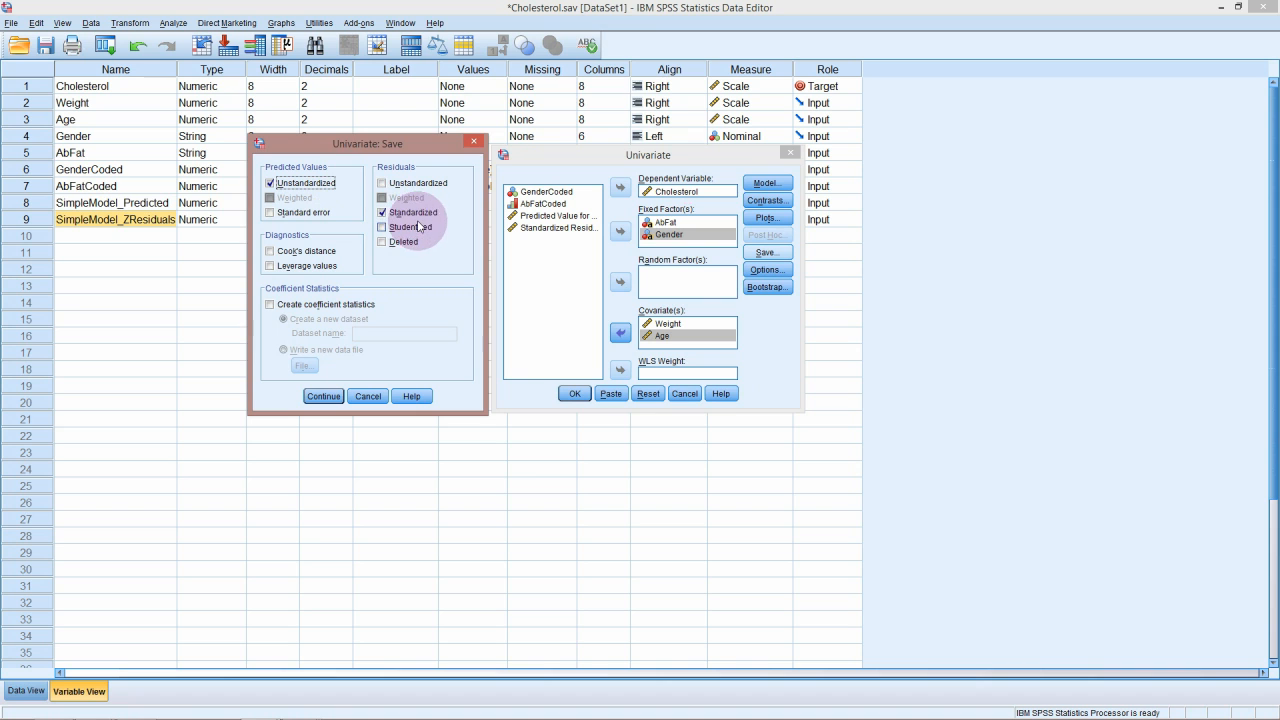
click(323, 396)
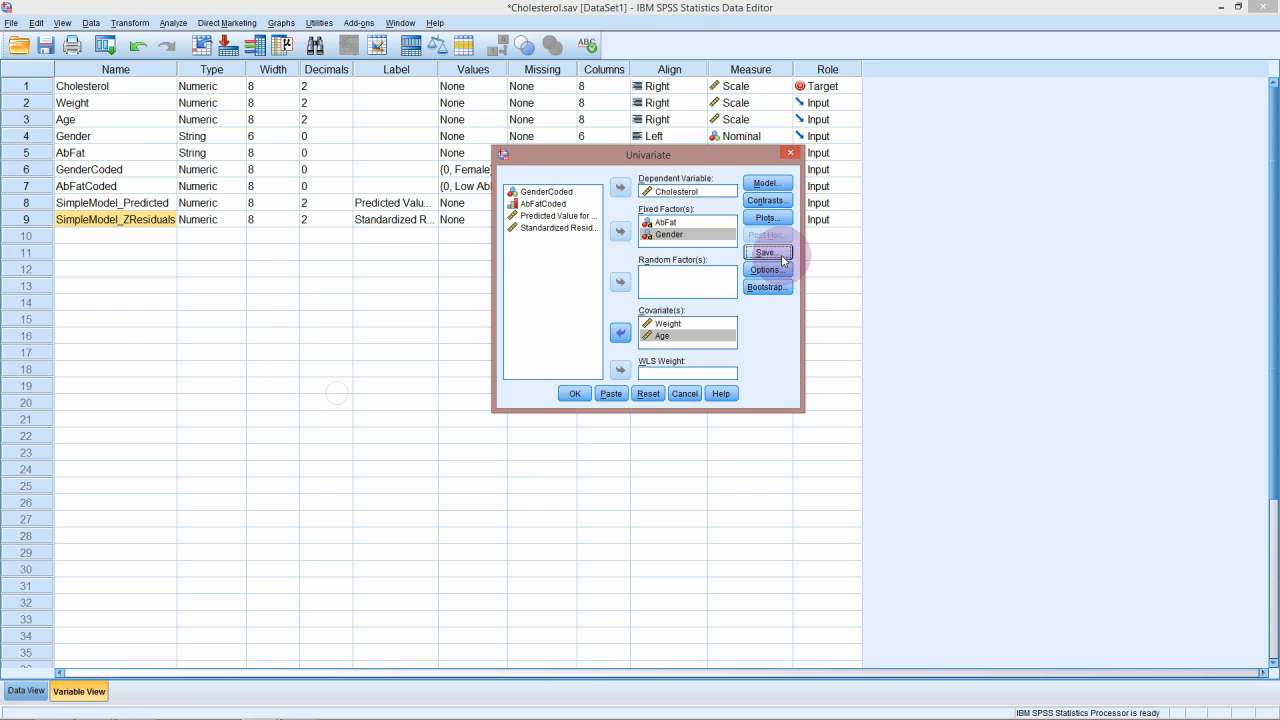
Add Gender and AbFat*Gender to the displayed marginal means, keeping the Bonferroni main-effects comparison, and run the univariate analysis
click(767, 270)
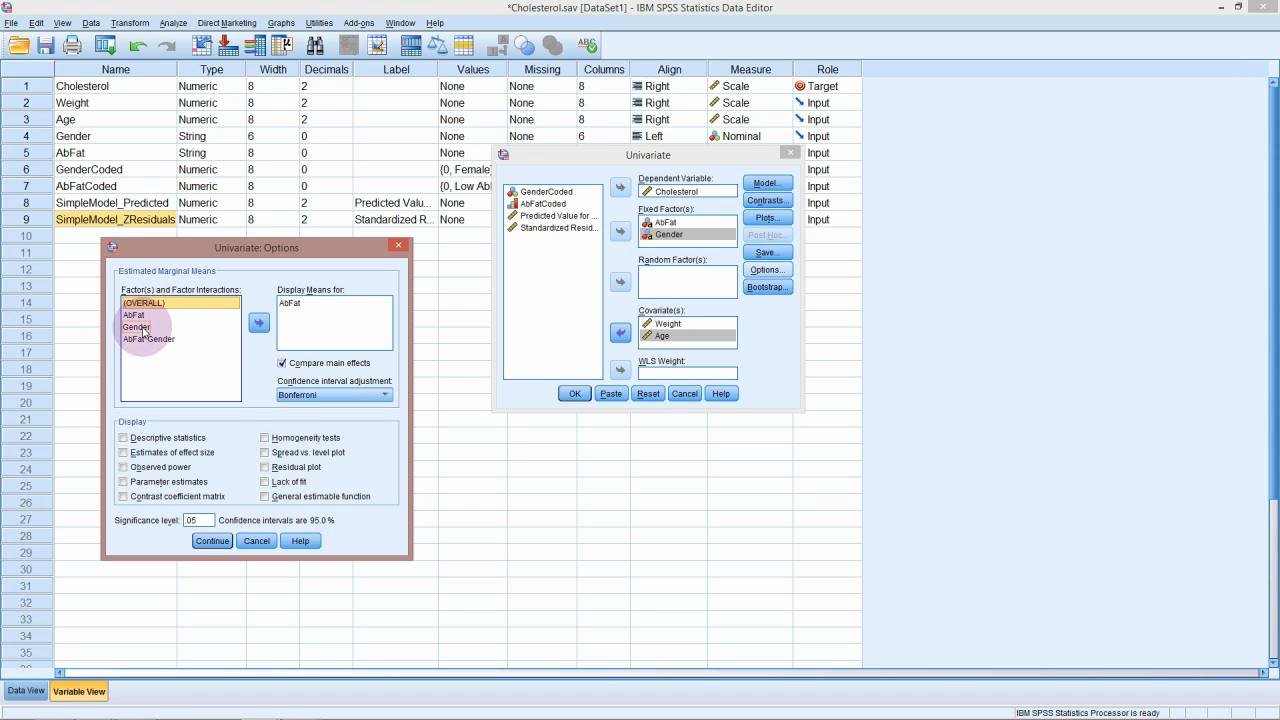
click(140, 328)
click(258, 325)
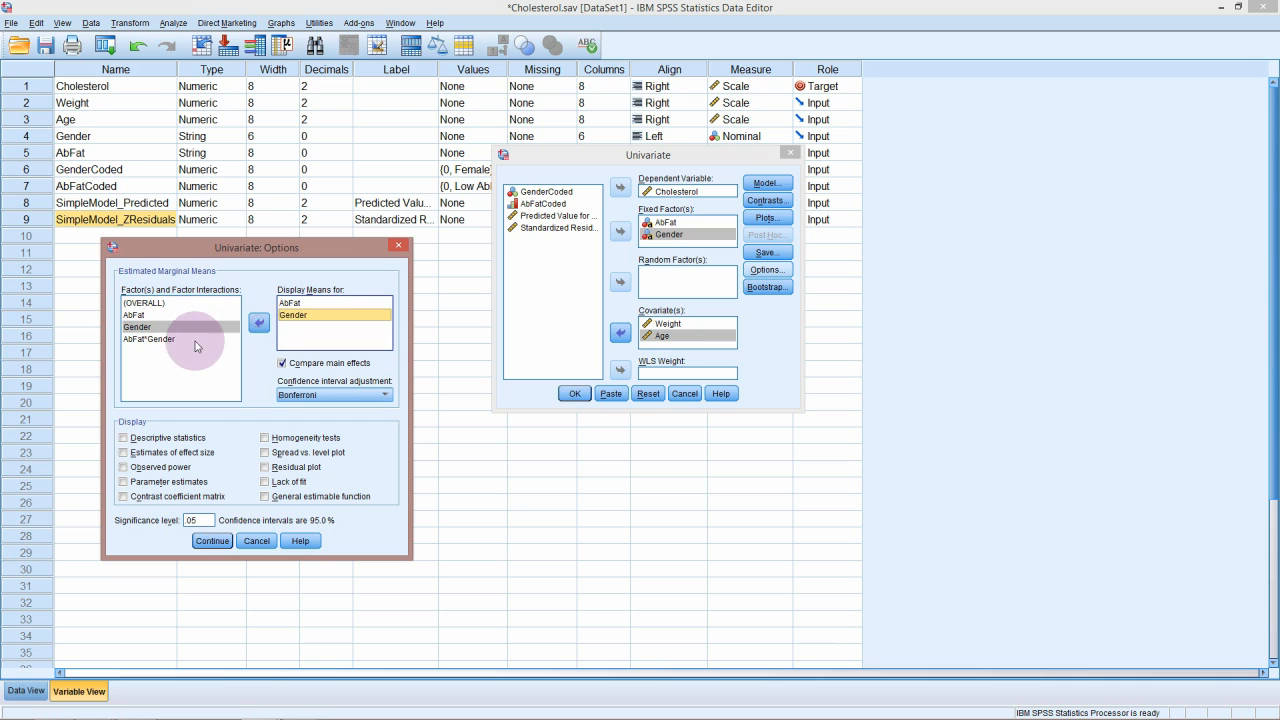
click(162, 339)
click(258, 325)
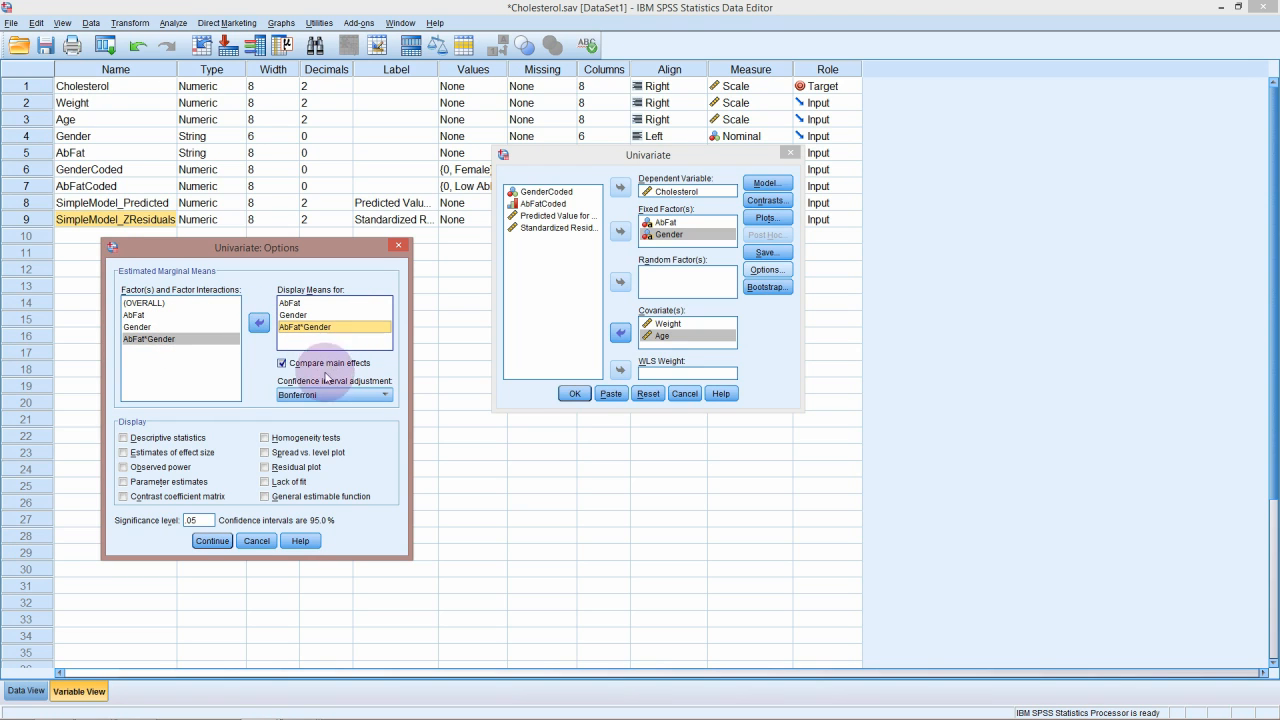
click(224, 541)
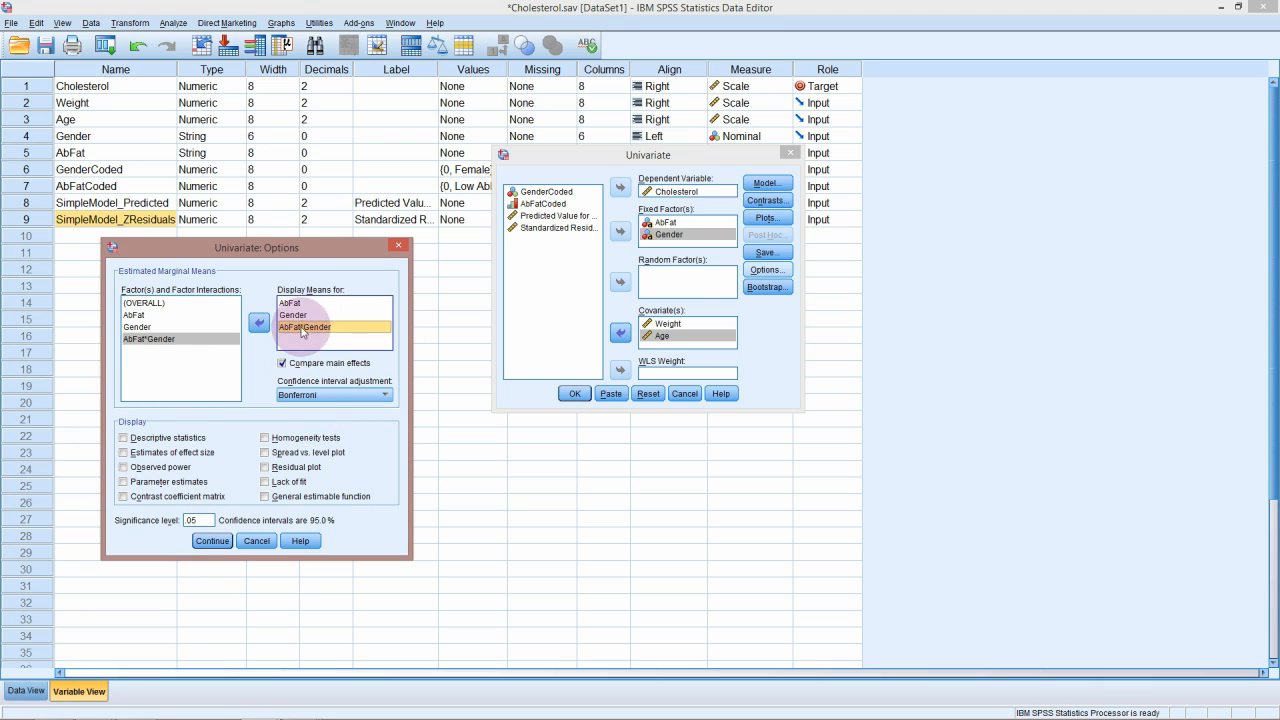
click(203, 538)
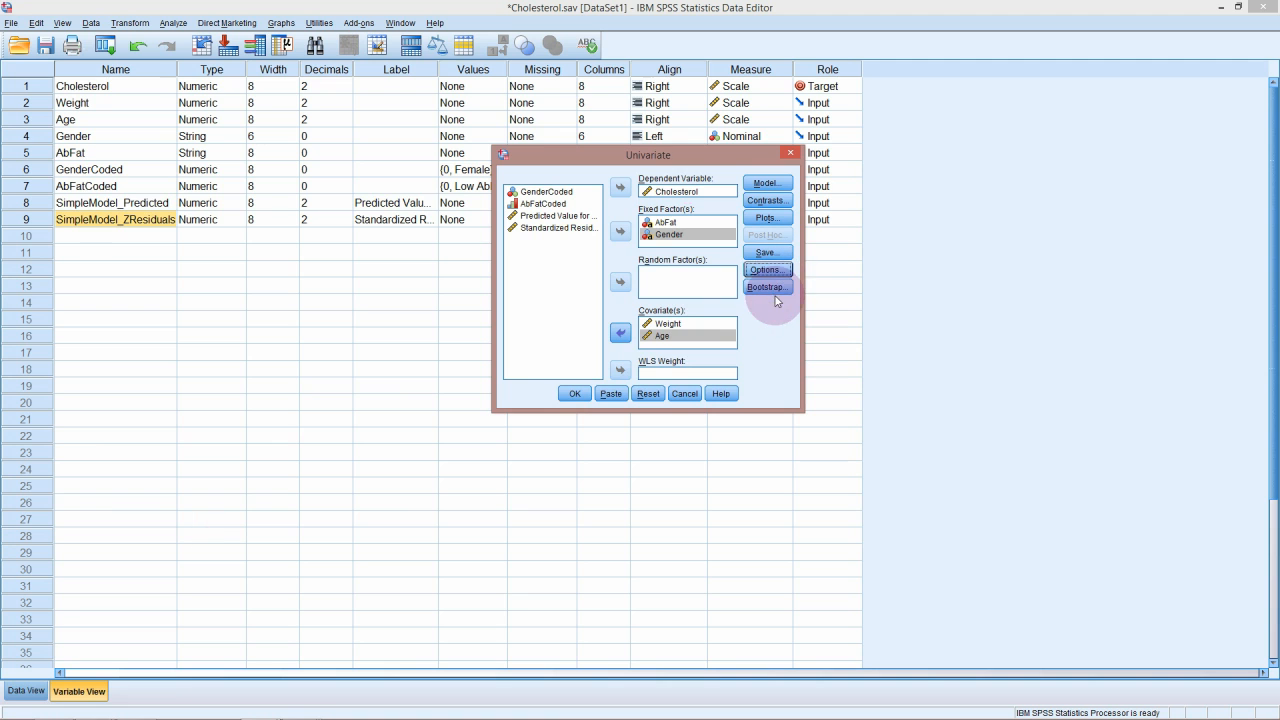
click(574, 393)
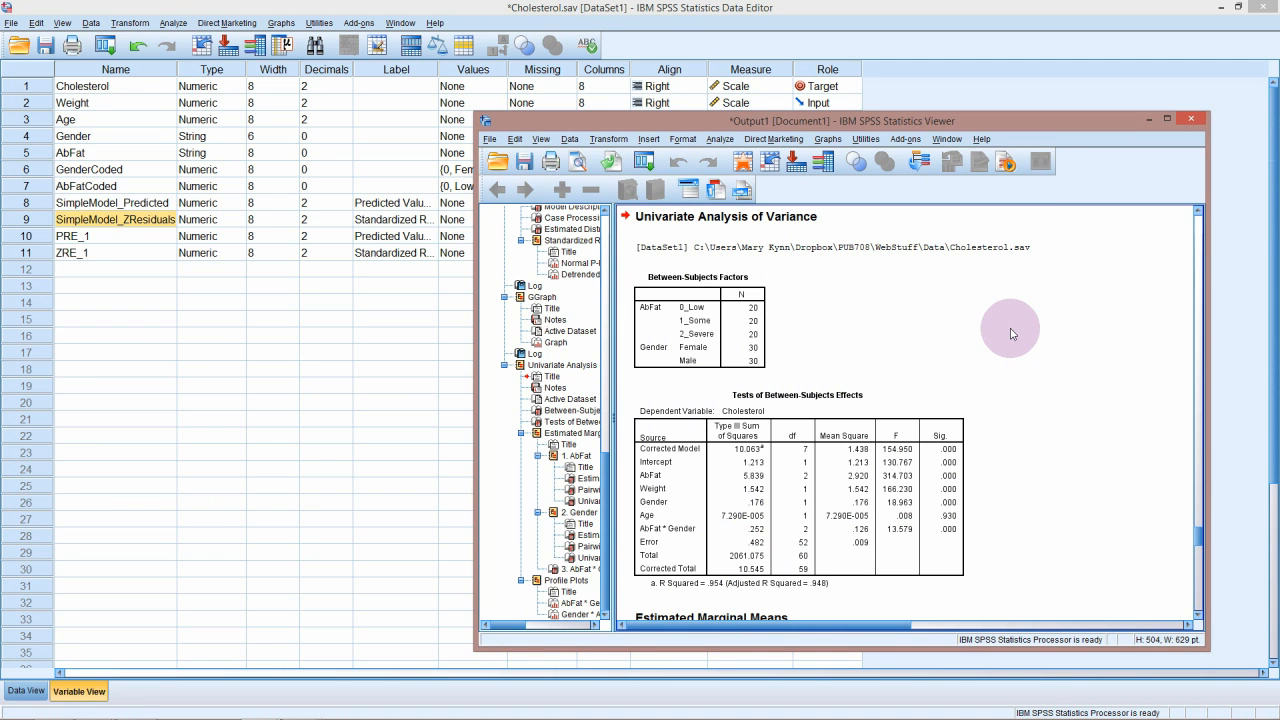
Maximize the output viewer and examine the Between-Subjects Factors and Tests of Between-Subjects Effects tables
scroll(1008, 326, down, 1)
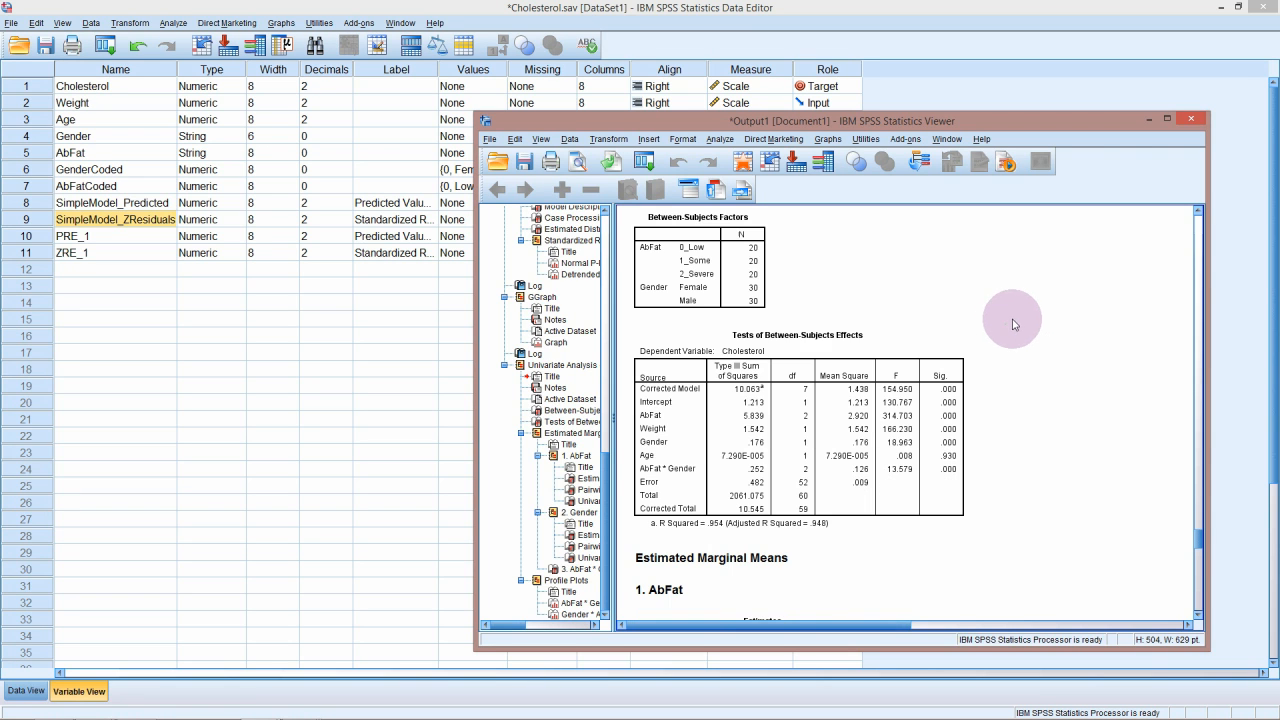
click(1166, 118)
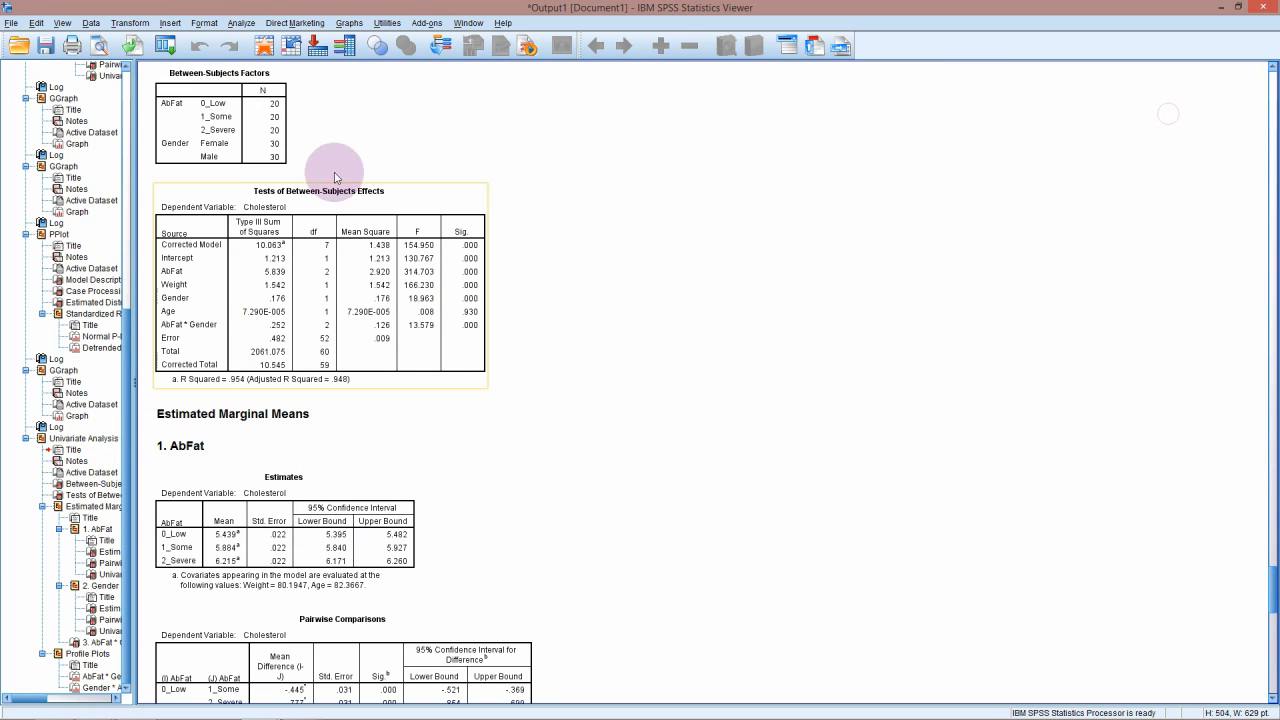
click(247, 120)
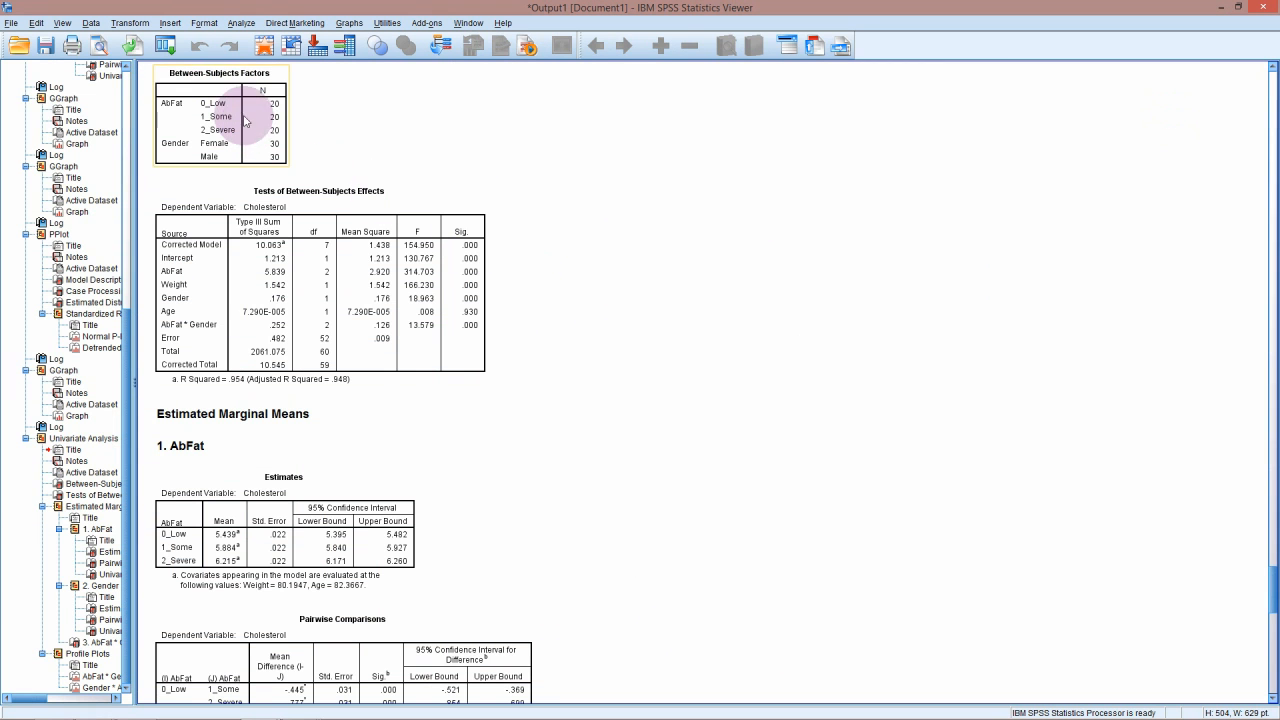
click(185, 121)
scroll(185, 121, up, 1)
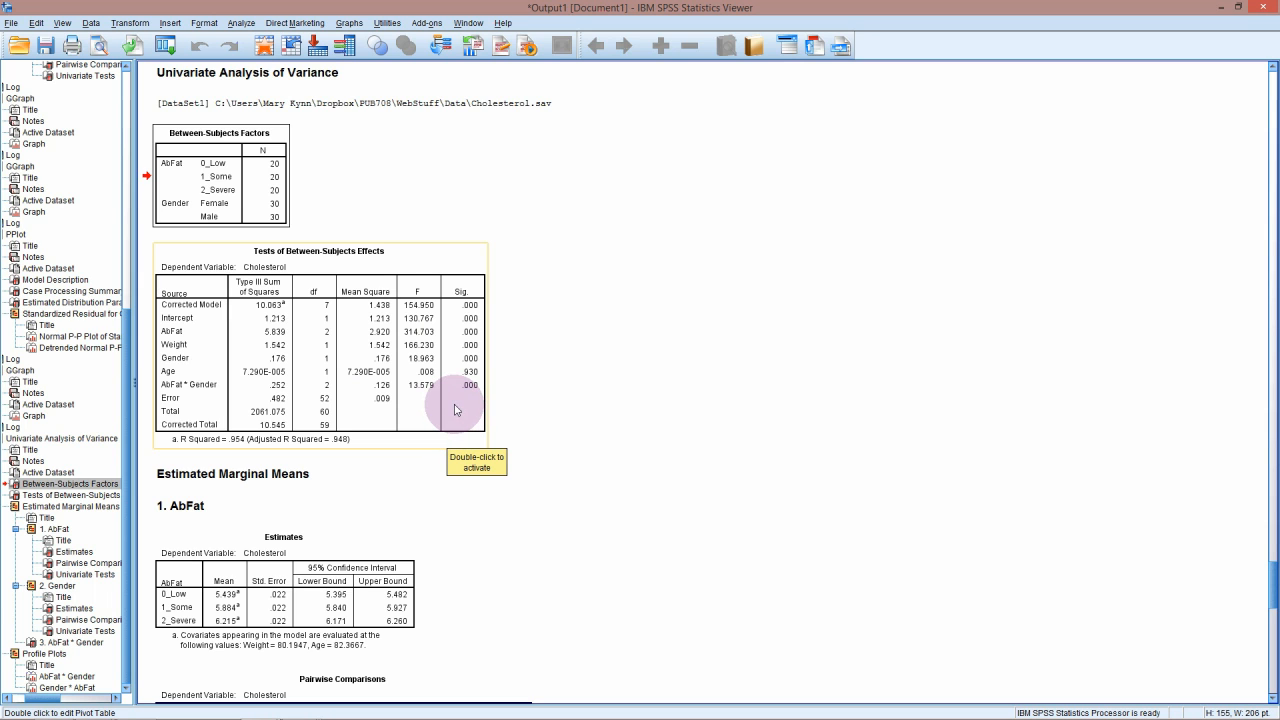
Examine the estimated marginal means and Bonferroni pairwise comparisons for AbFat and Gender
scroll(452, 409, down, 1)
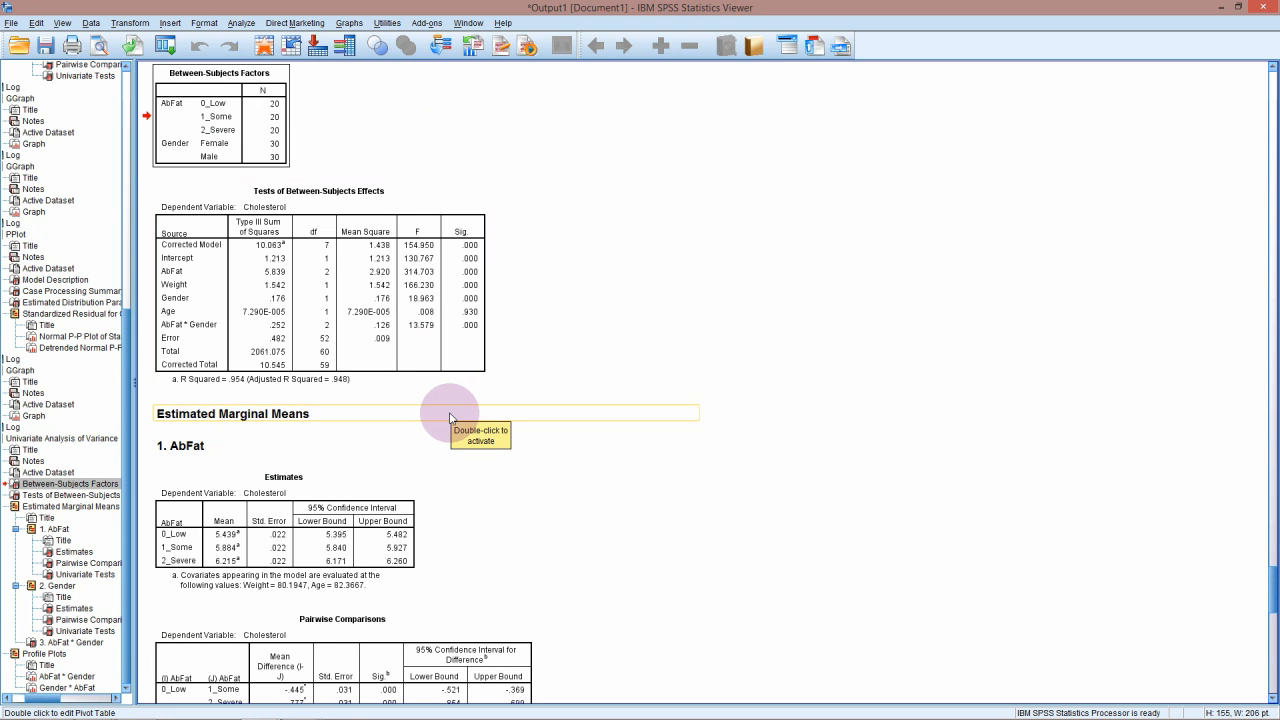
scroll(450, 418, down, 1)
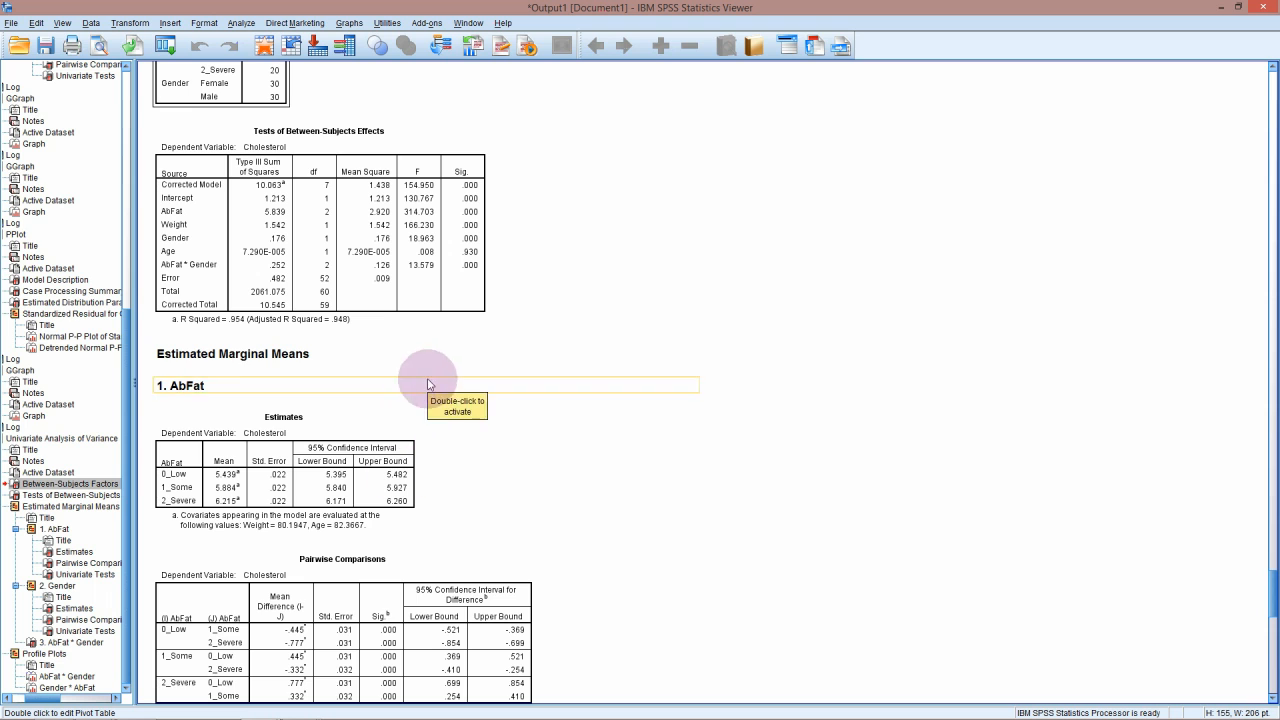
click(222, 498)
scroll(226, 503, down, 3)
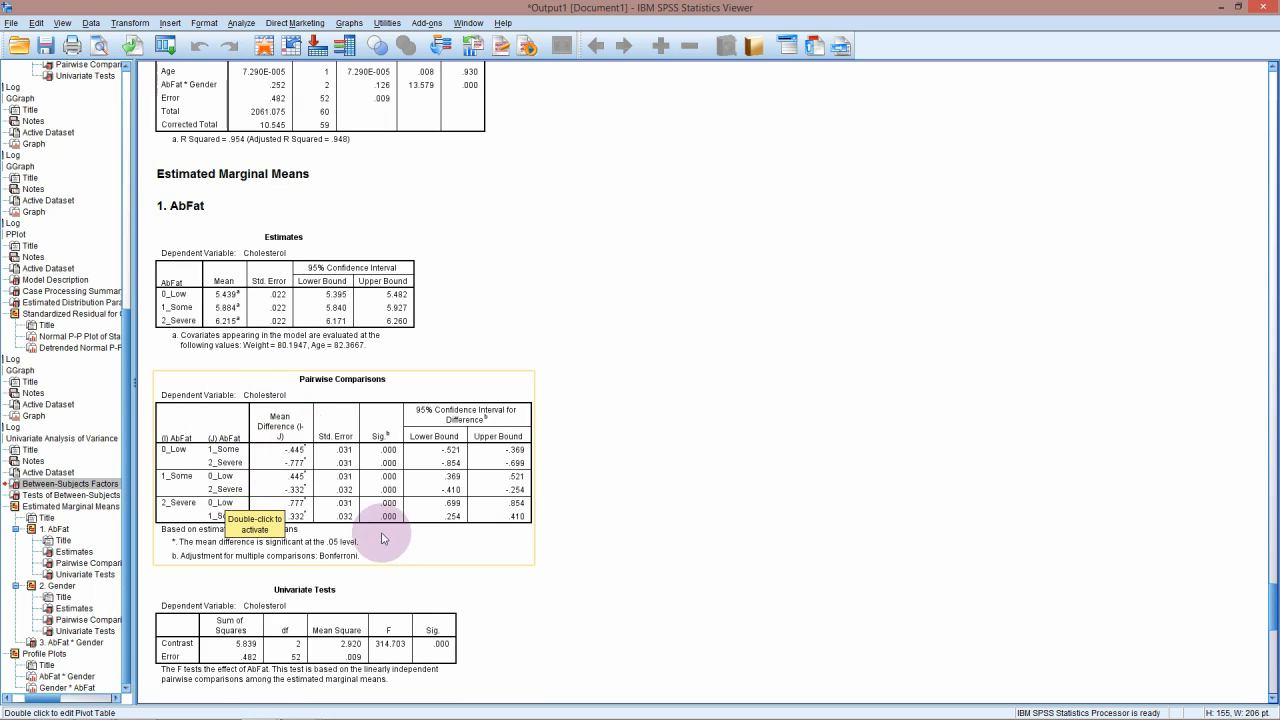
scroll(380, 534, down, 2)
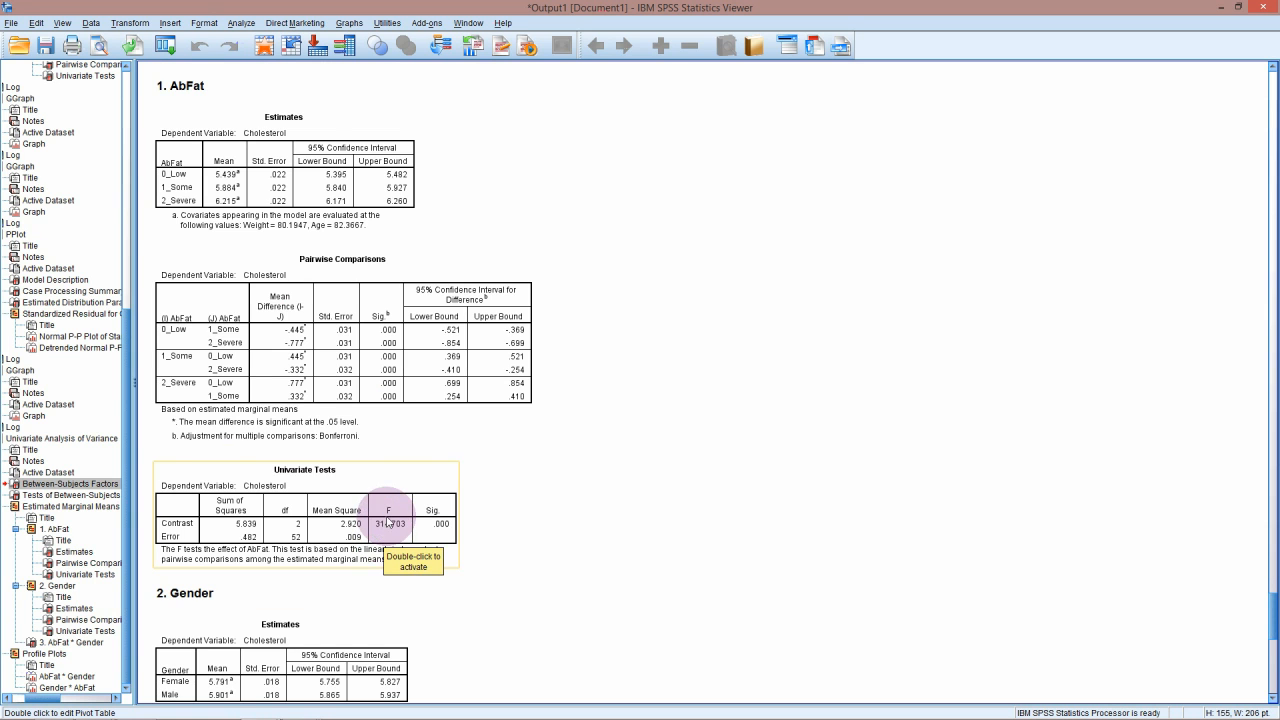
scroll(388, 522, down, 3)
scroll(388, 520, down, 3)
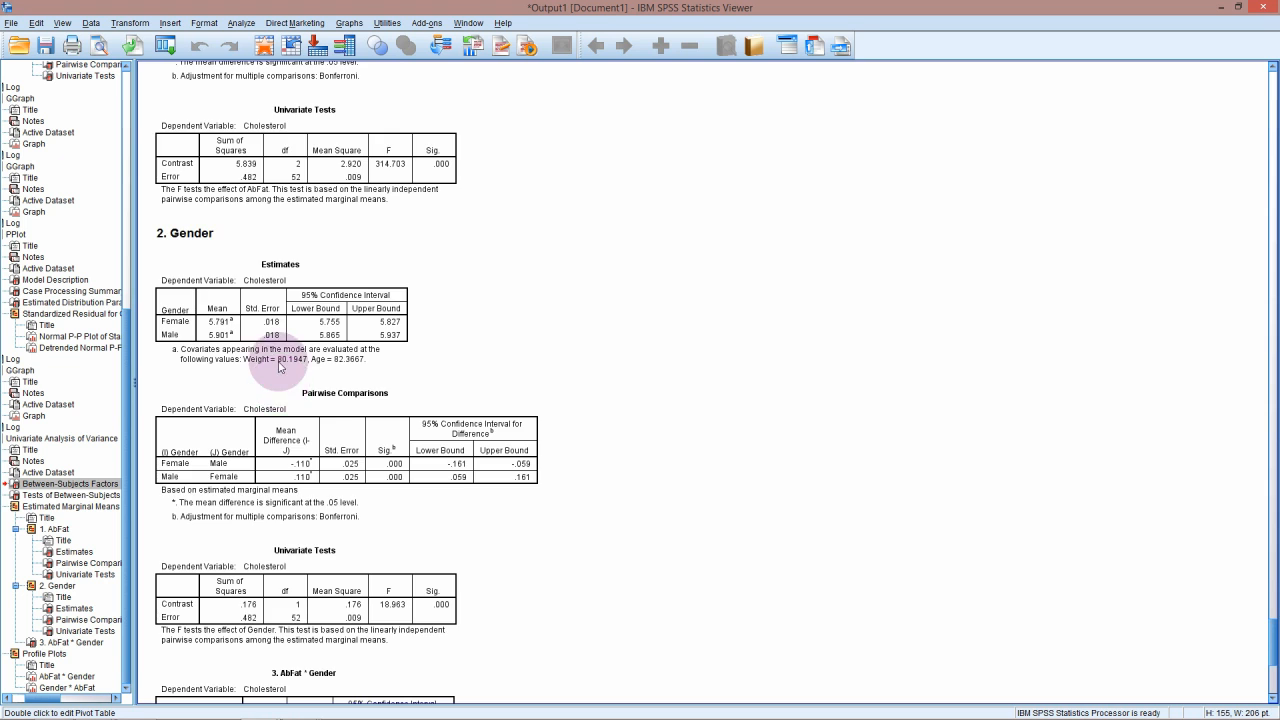
scroll(284, 358, up, 5)
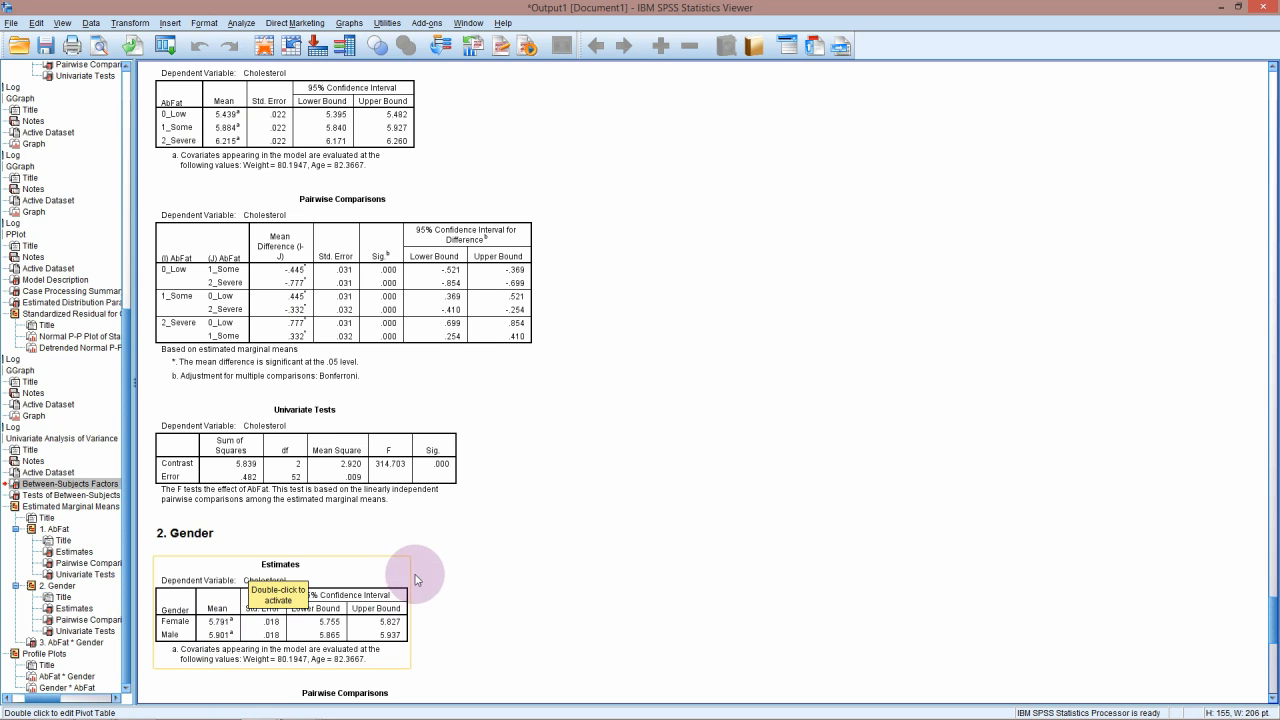
scroll(440, 550, down, 7)
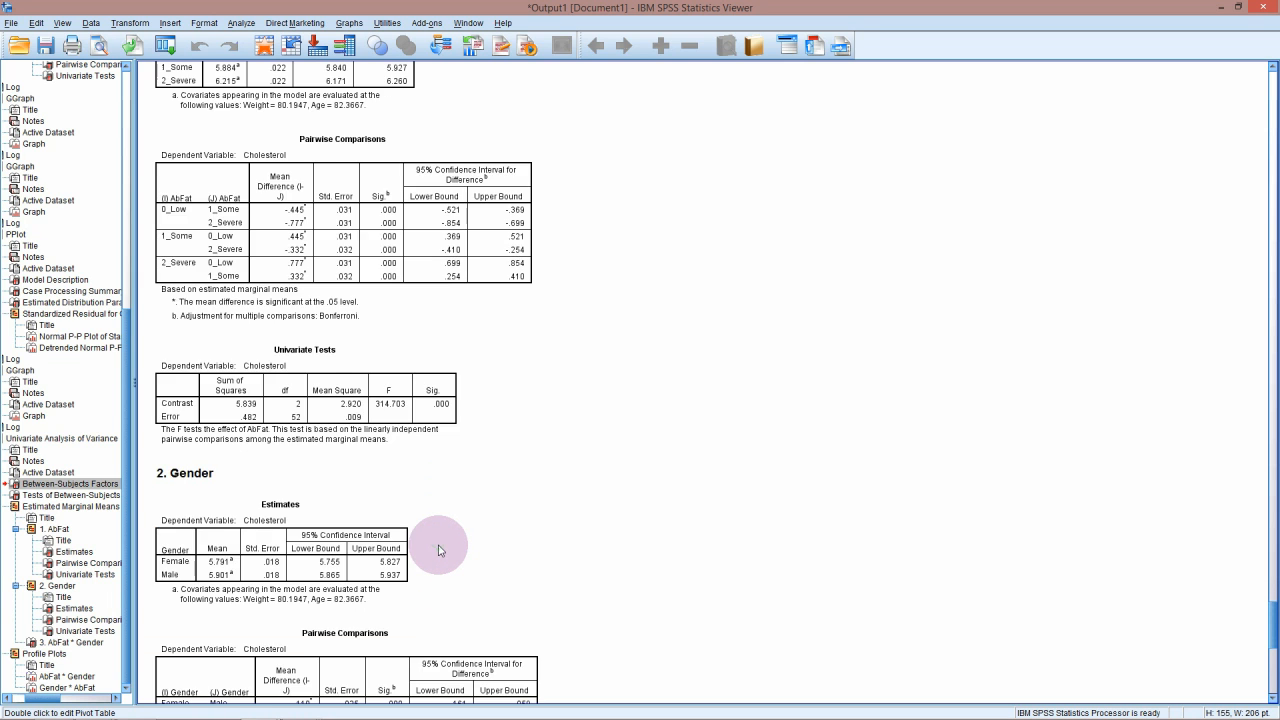
Examine the AbFat*Gender marginal means and compare the two profile plots for the interaction
scroll(435, 548, down, 8)
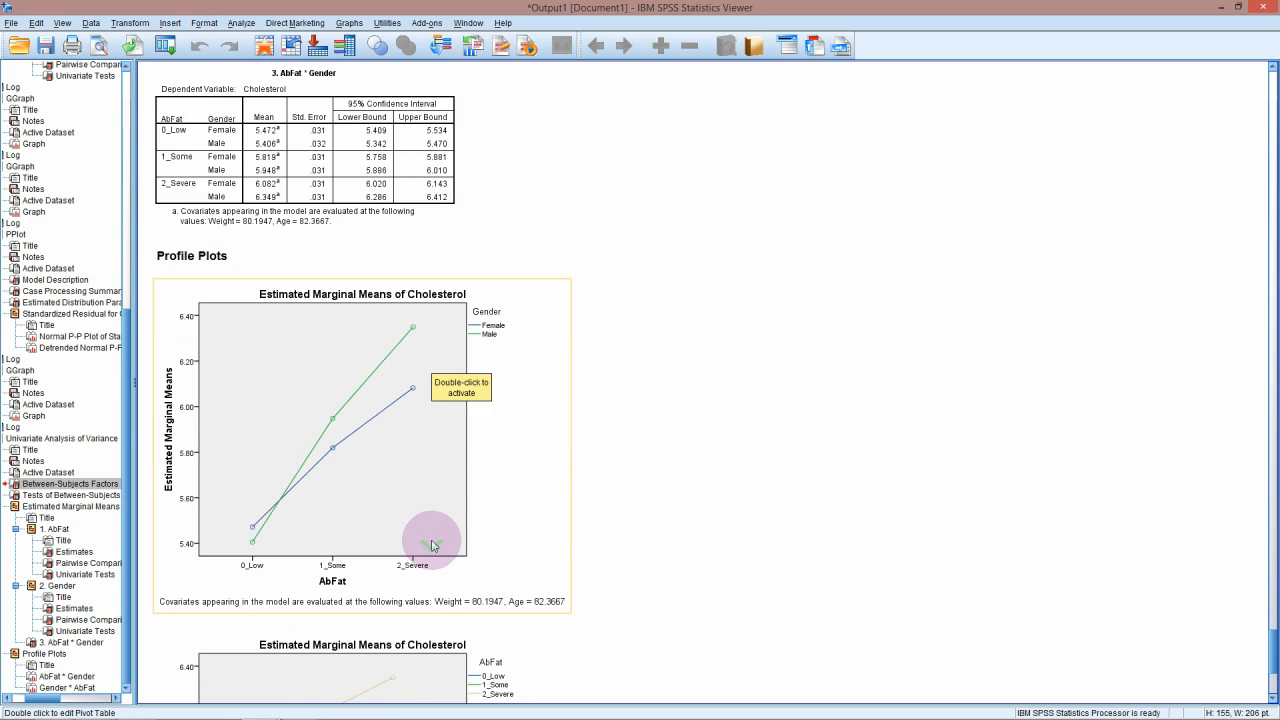
scroll(432, 545, down, 4)
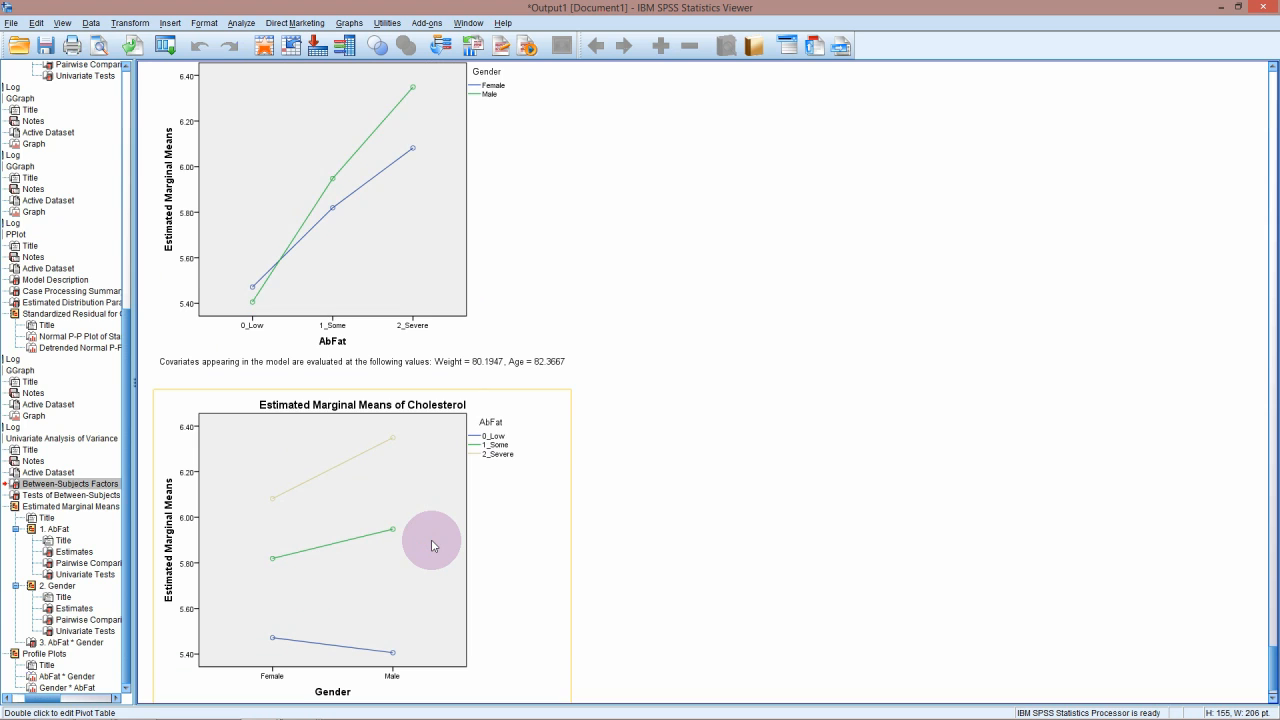
scroll(431, 545, up, 1)
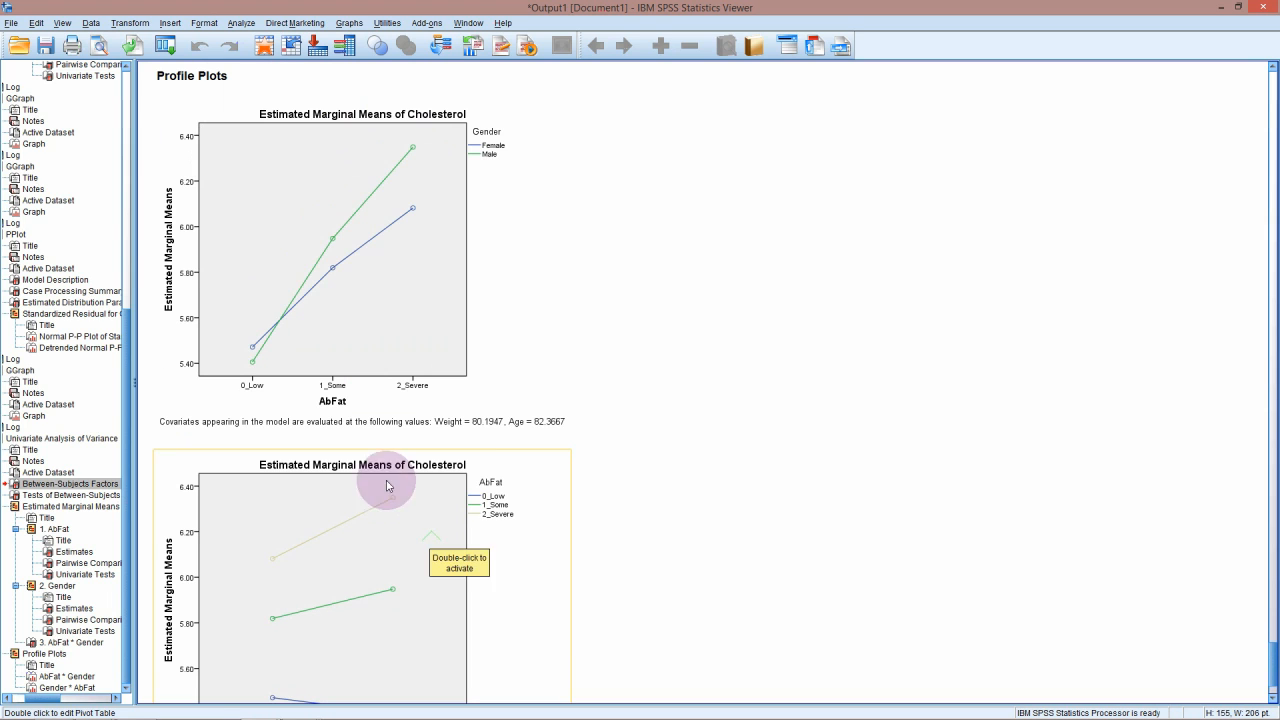
click(325, 405)
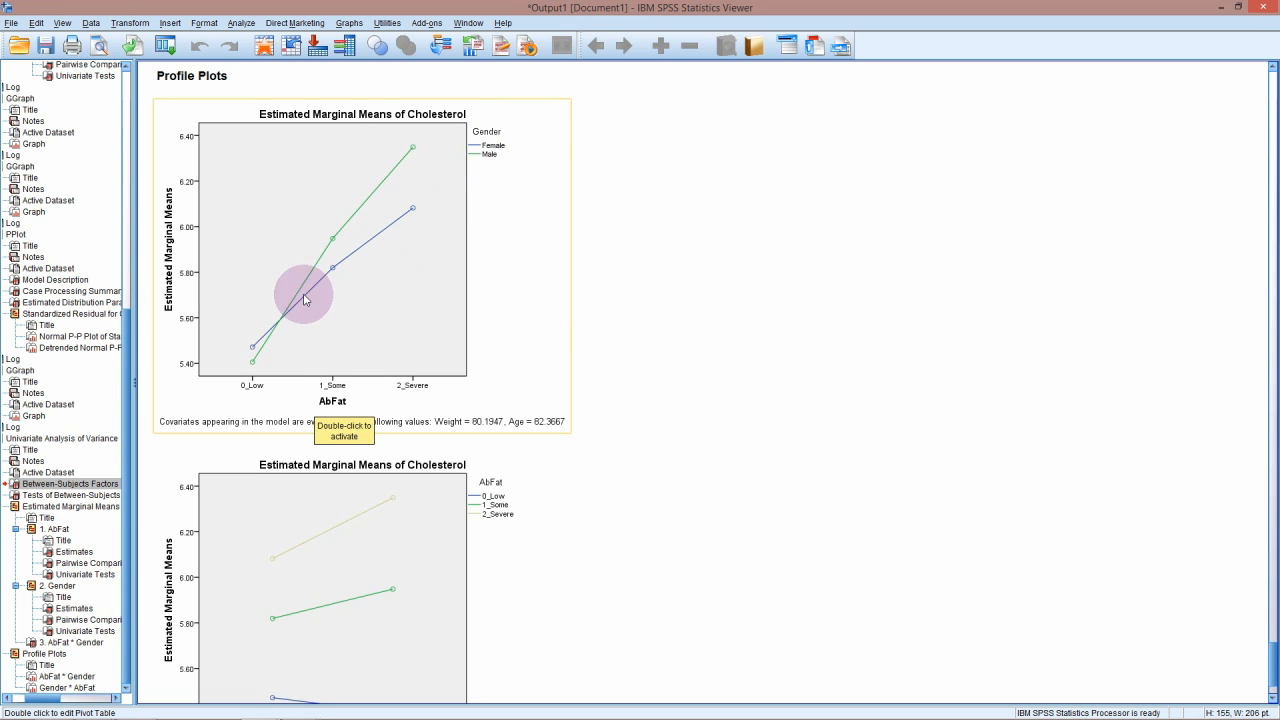
click(391, 560)
scroll(394, 571, down, 2)
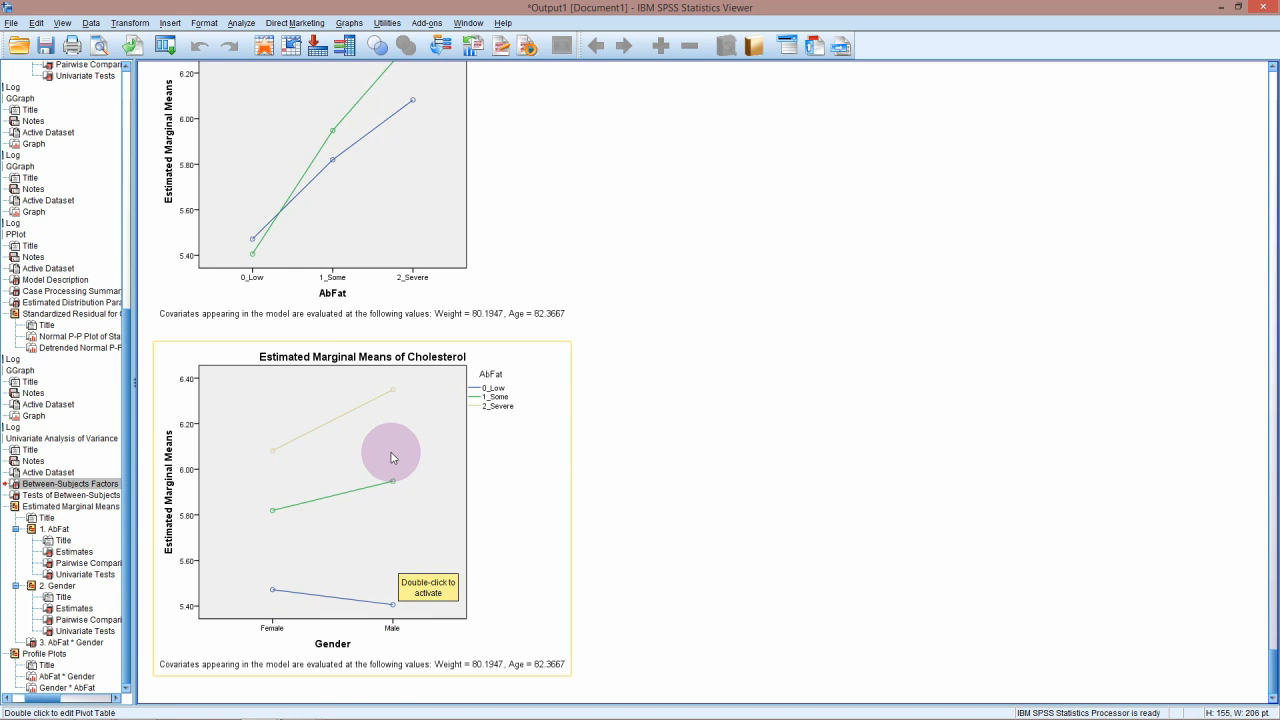
scroll(391, 457, up, 4)
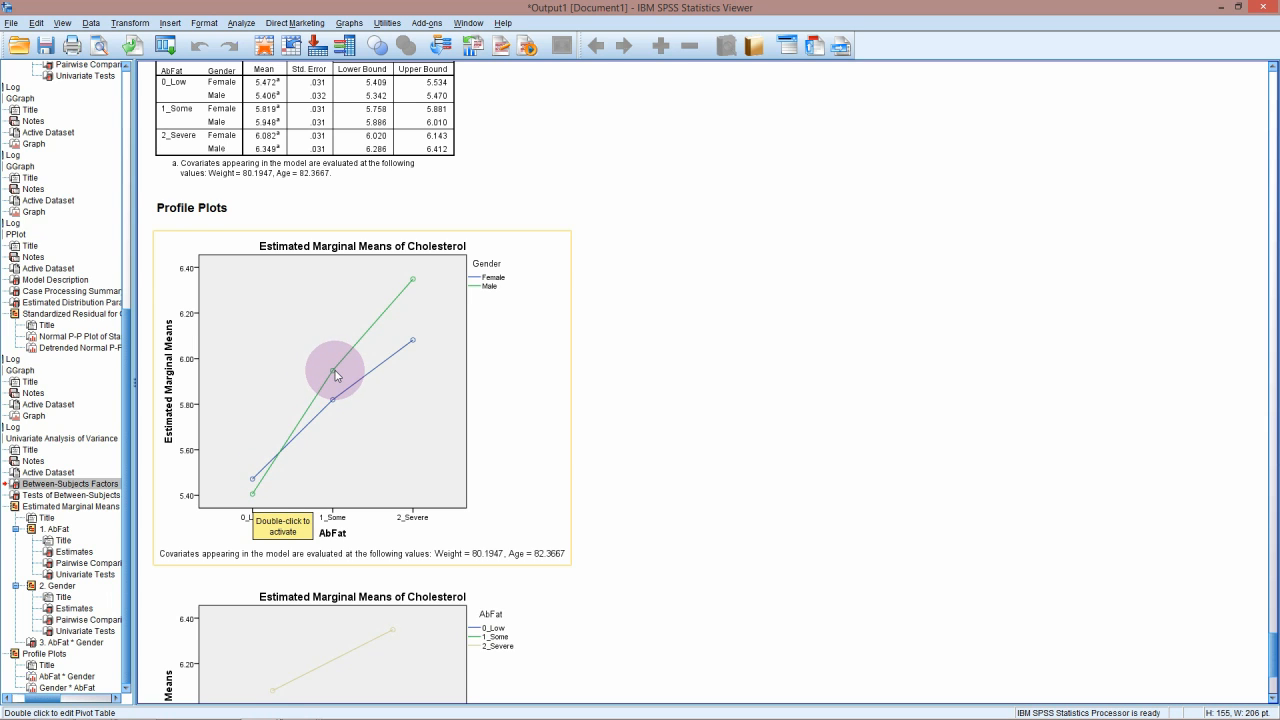
Review the Tests of Between-Subjects Effects table again alongside the marginal means and profile plots, checking the Age effect
scroll(336, 375, up, 15)
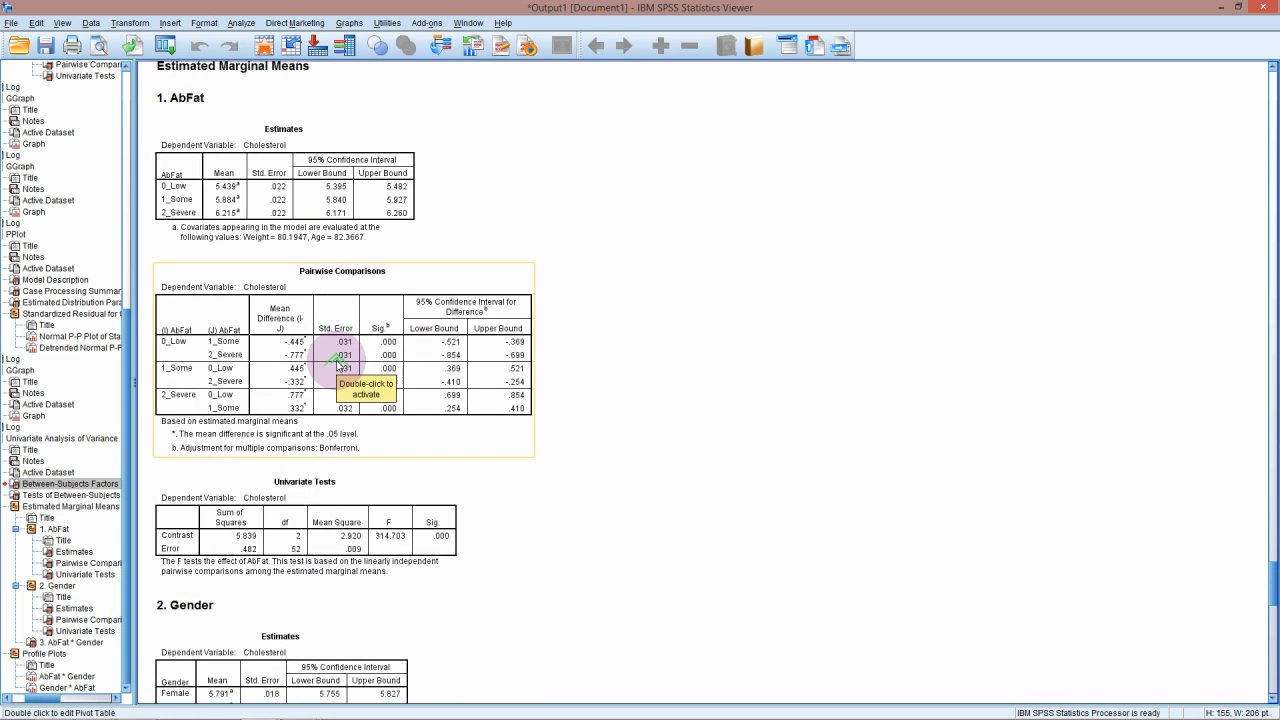
scroll(394, 351, up, 3)
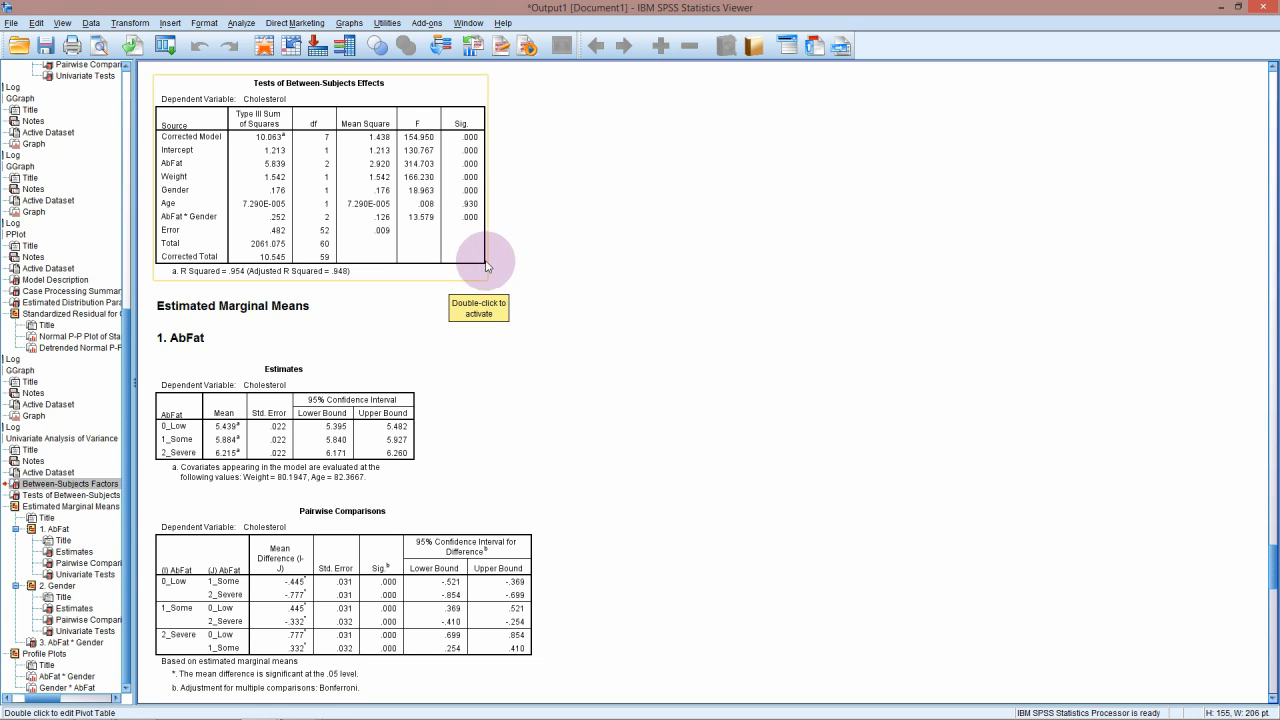
scroll(494, 272, down, 10)
scroll(500, 281, down, 5)
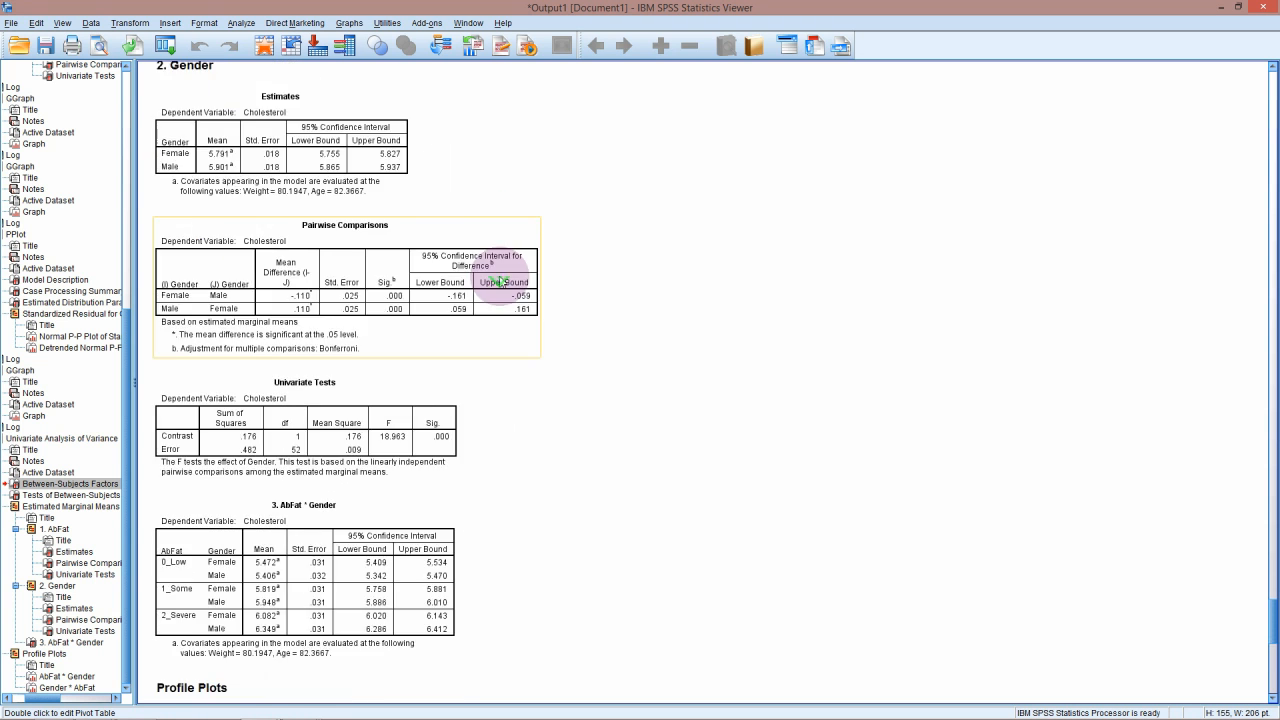
scroll(500, 281, down, 7)
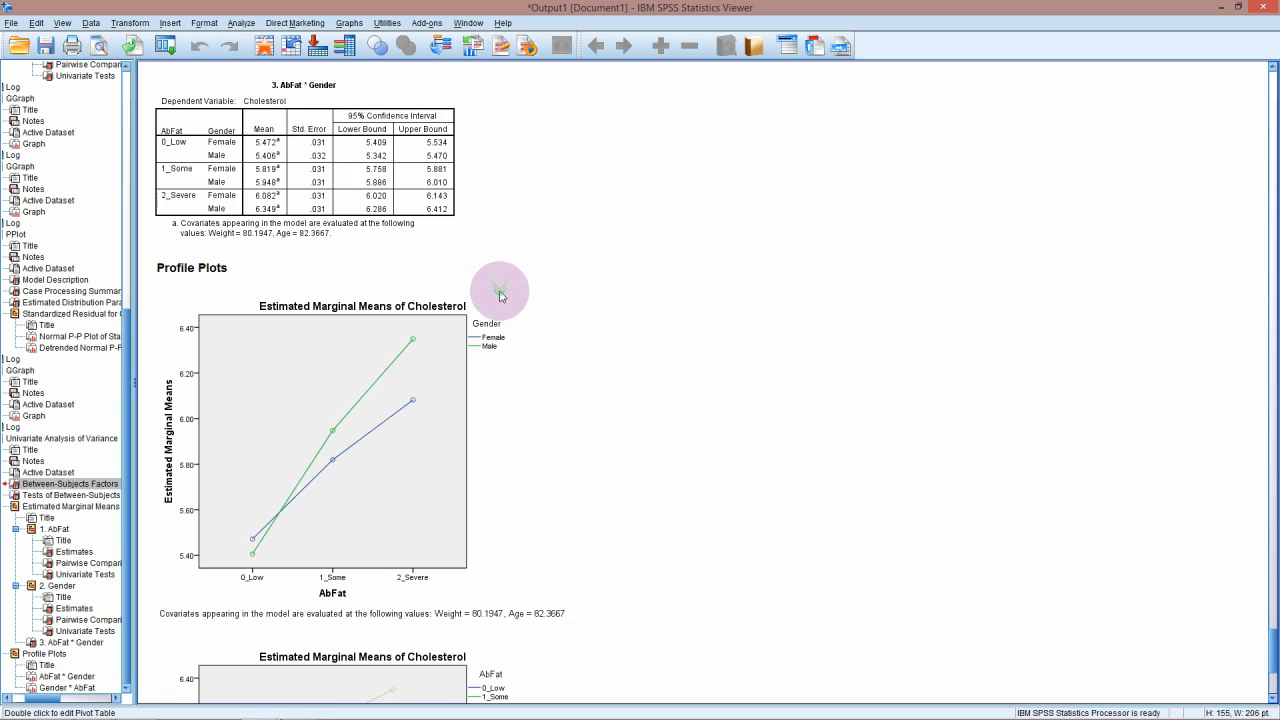
scroll(501, 296, up, 12)
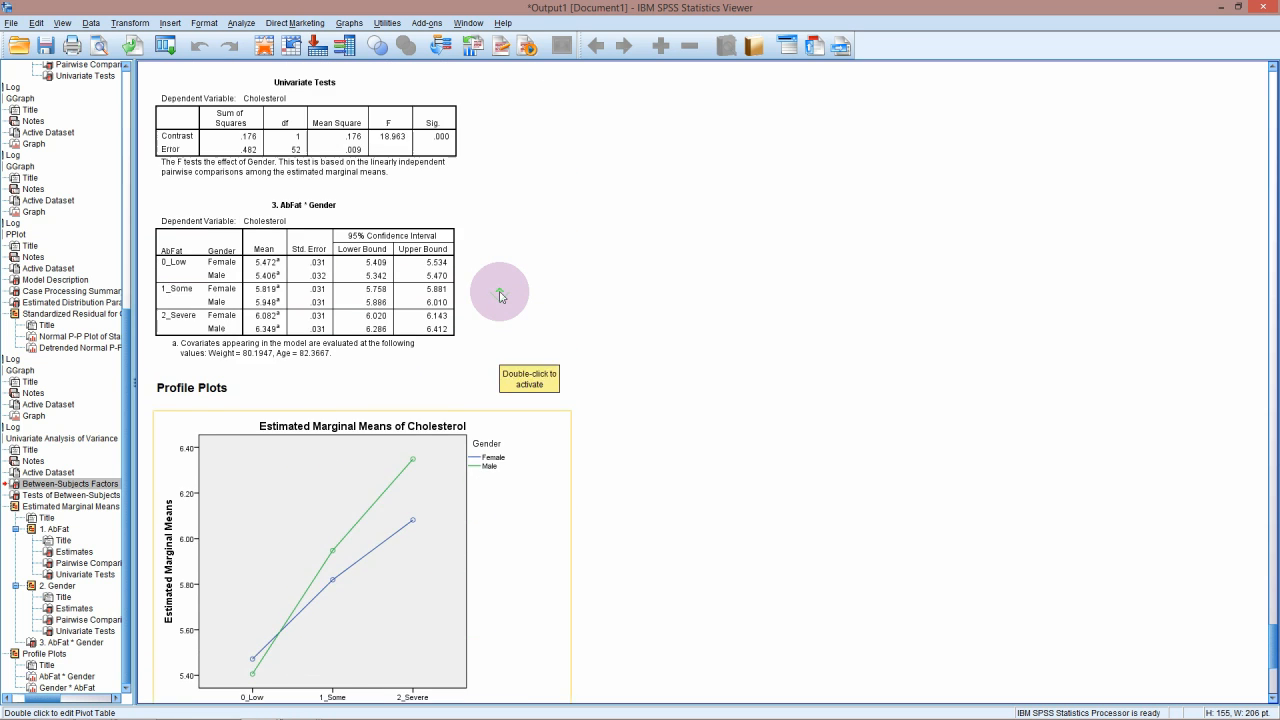
scroll(500, 296, up, 8)
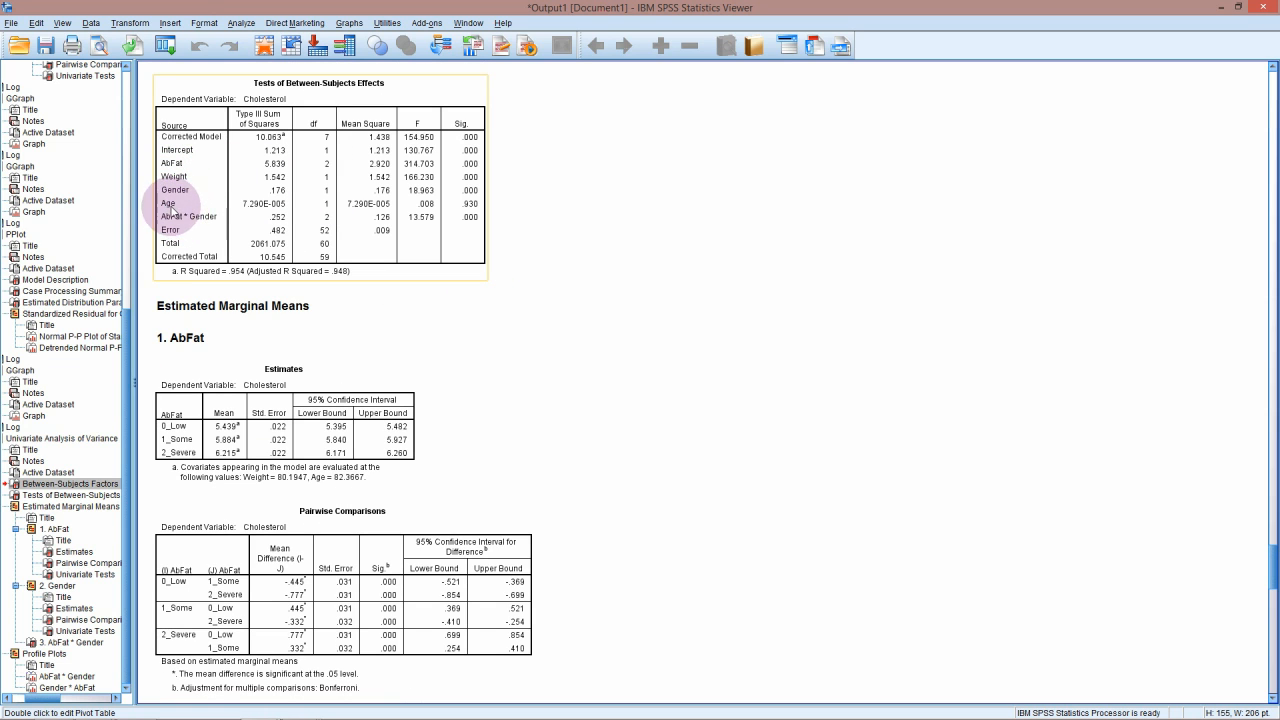
click(489, 190)
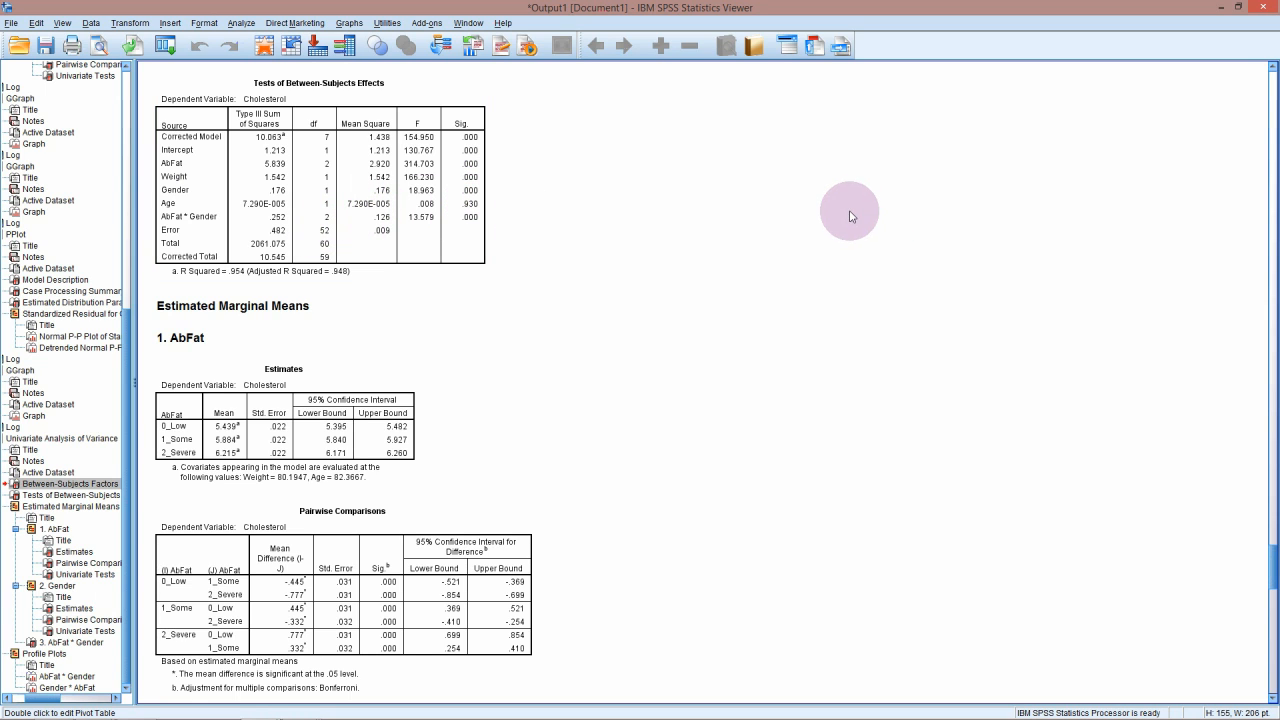
Return to the Data Editor and rename the PRE_1 variable as FullModel_Predicted
click(1238, 12)
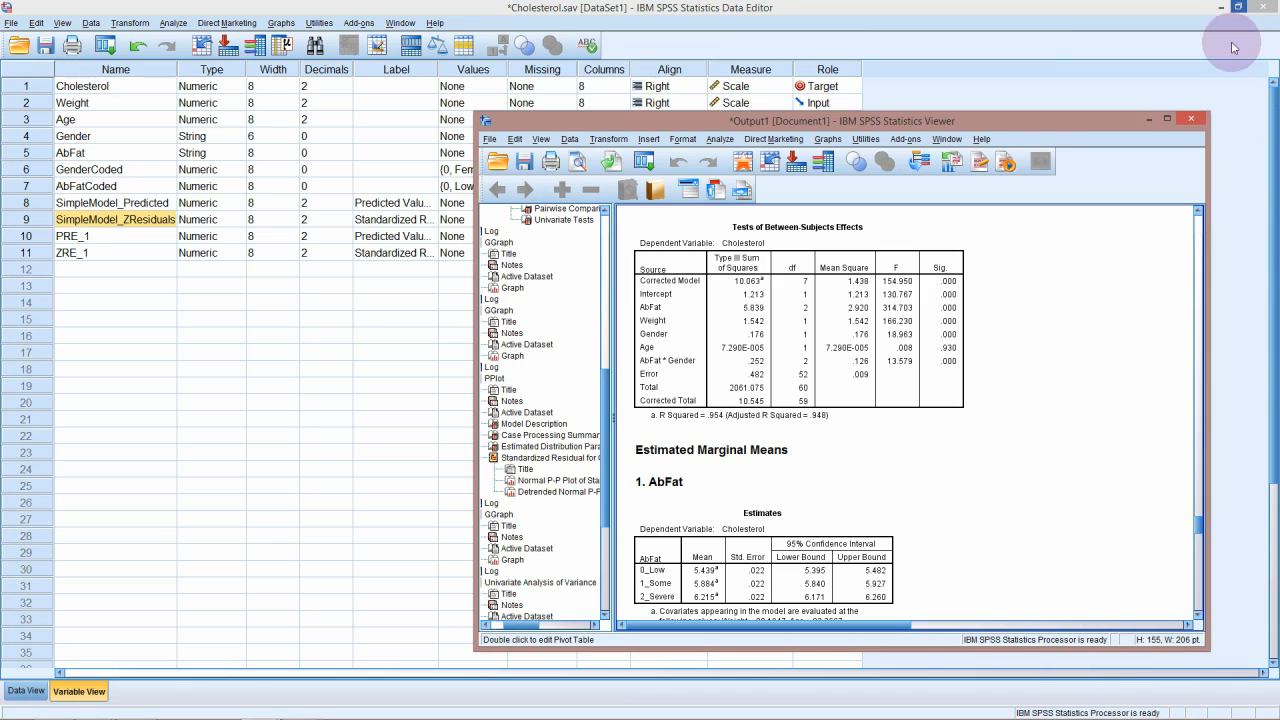
click(68, 240)
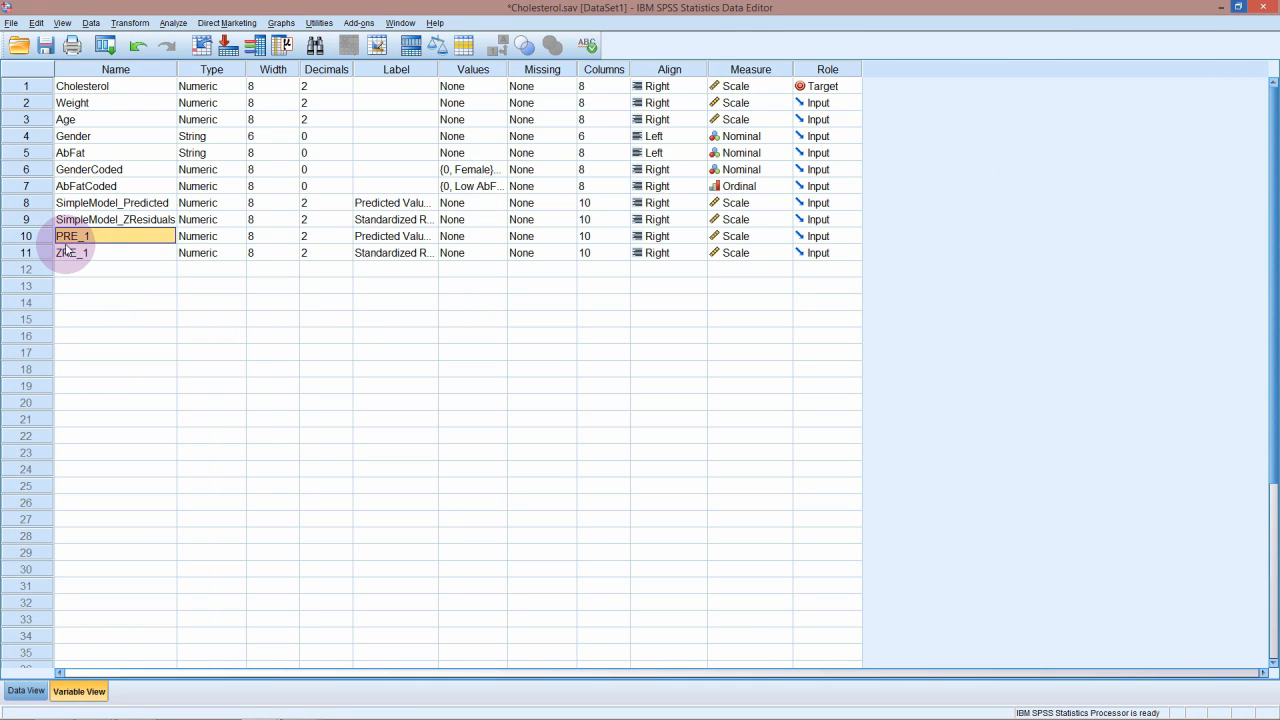
click(60, 238)
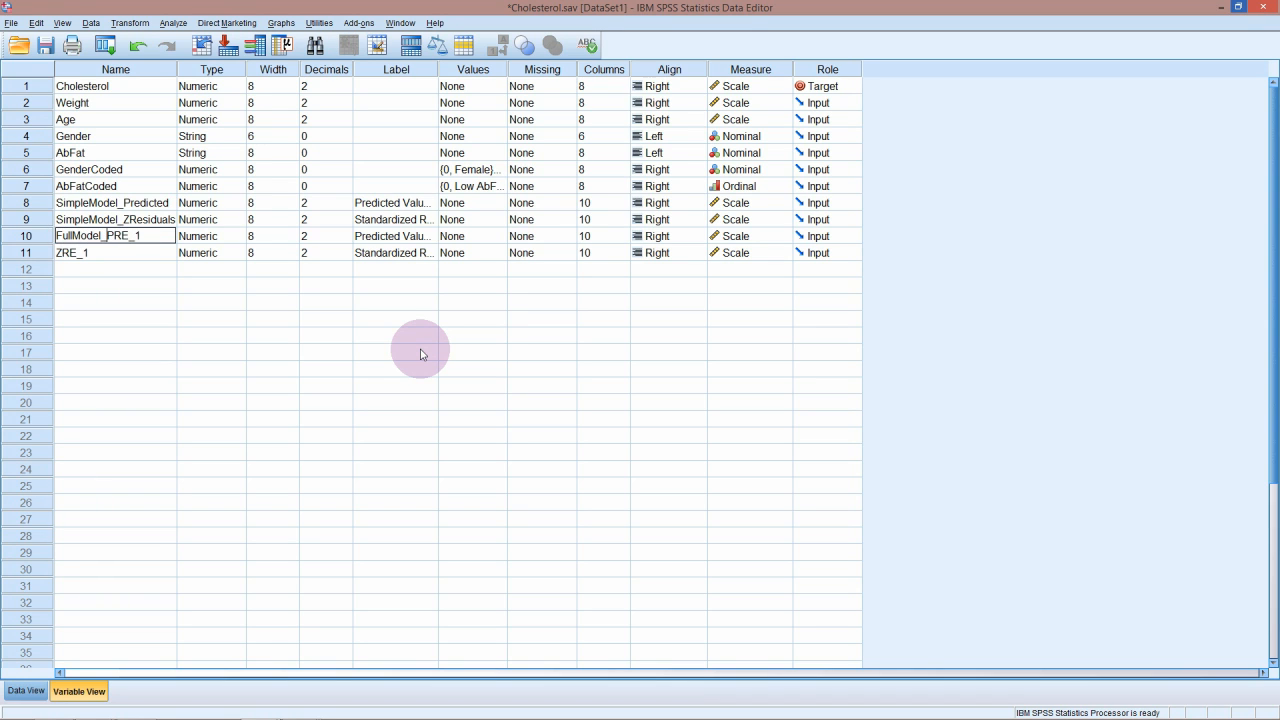
text(FullModel_Predicted)
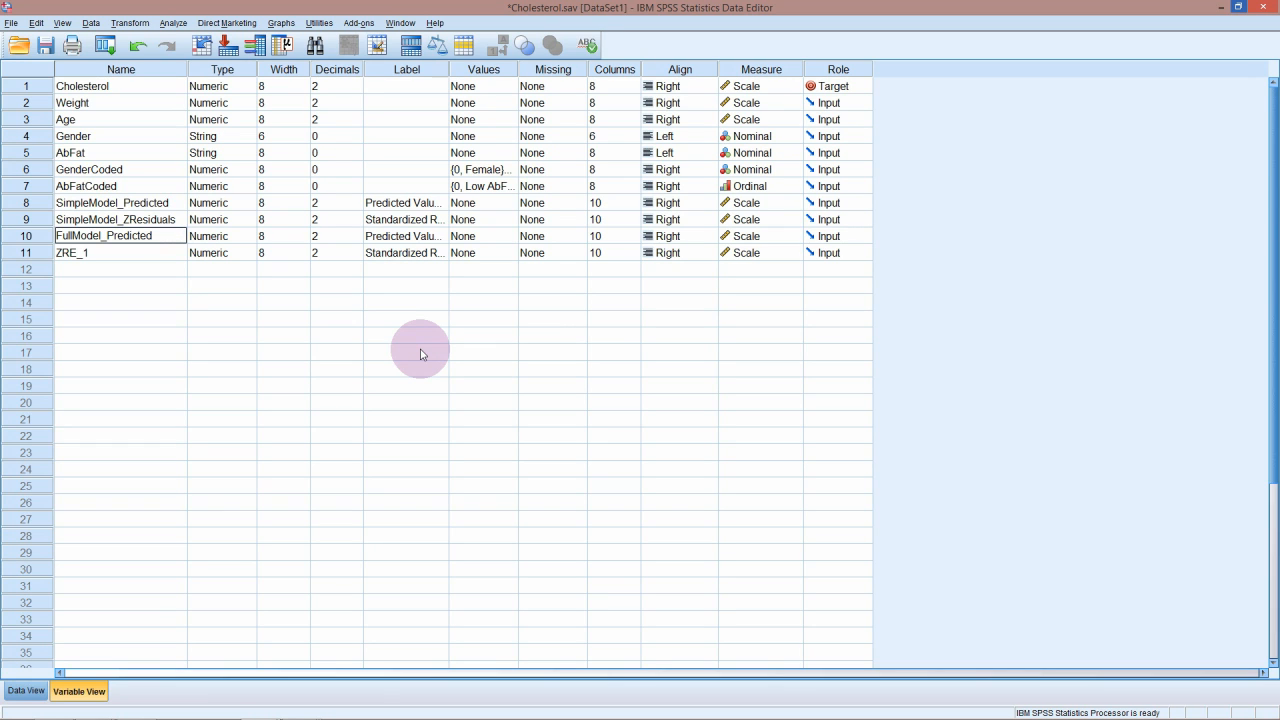
Rename the ZRE_1 variable as FullModel_ZResiduals
click(98, 254)
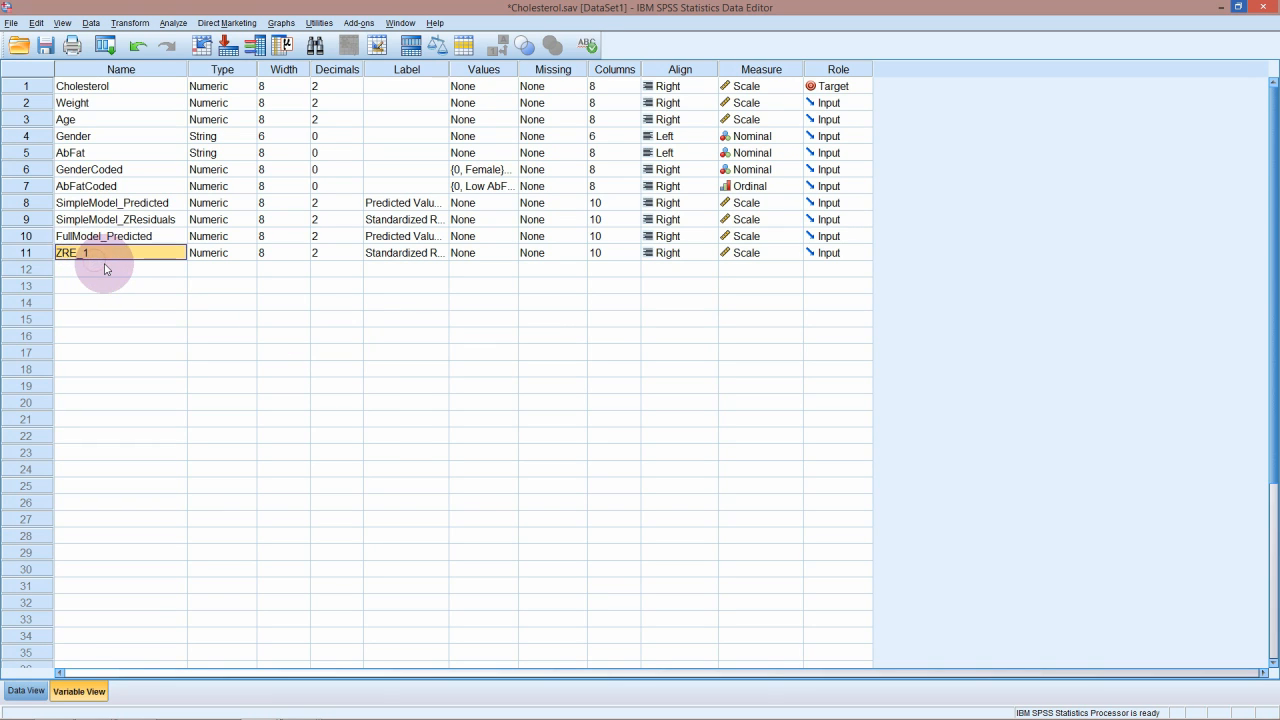
text(FullModel_ZResiduals)
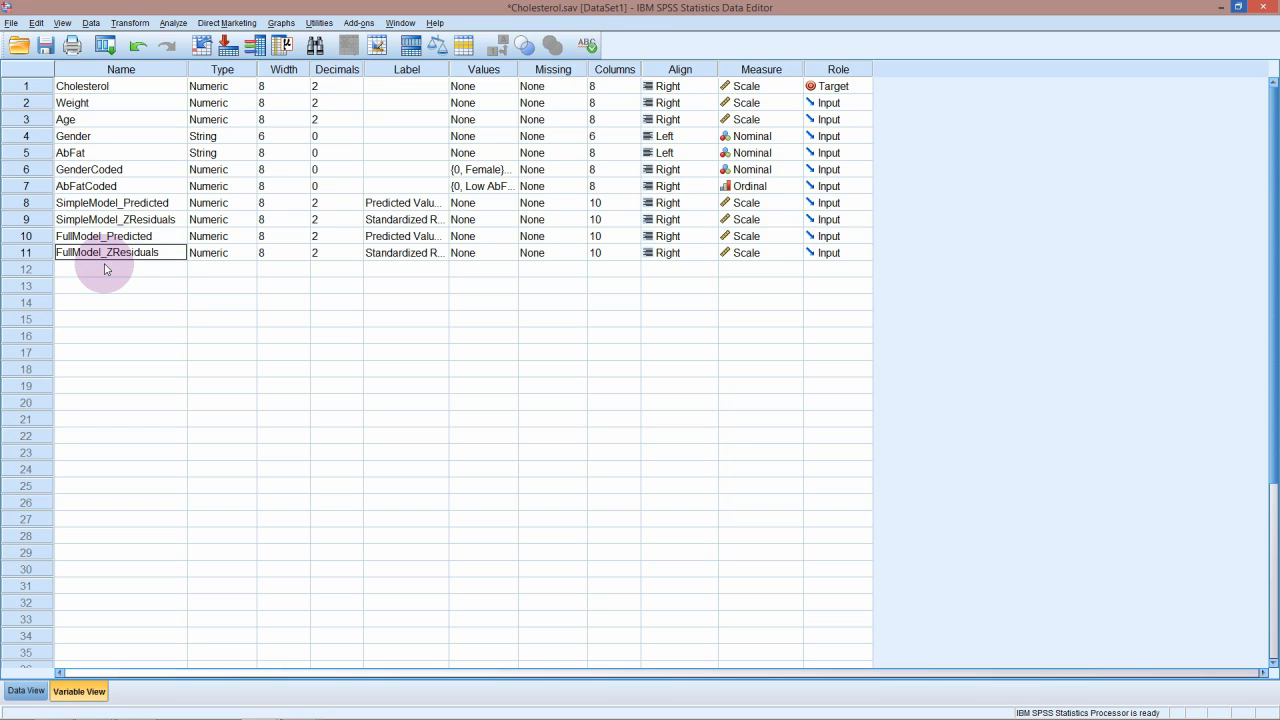
click(152, 302)
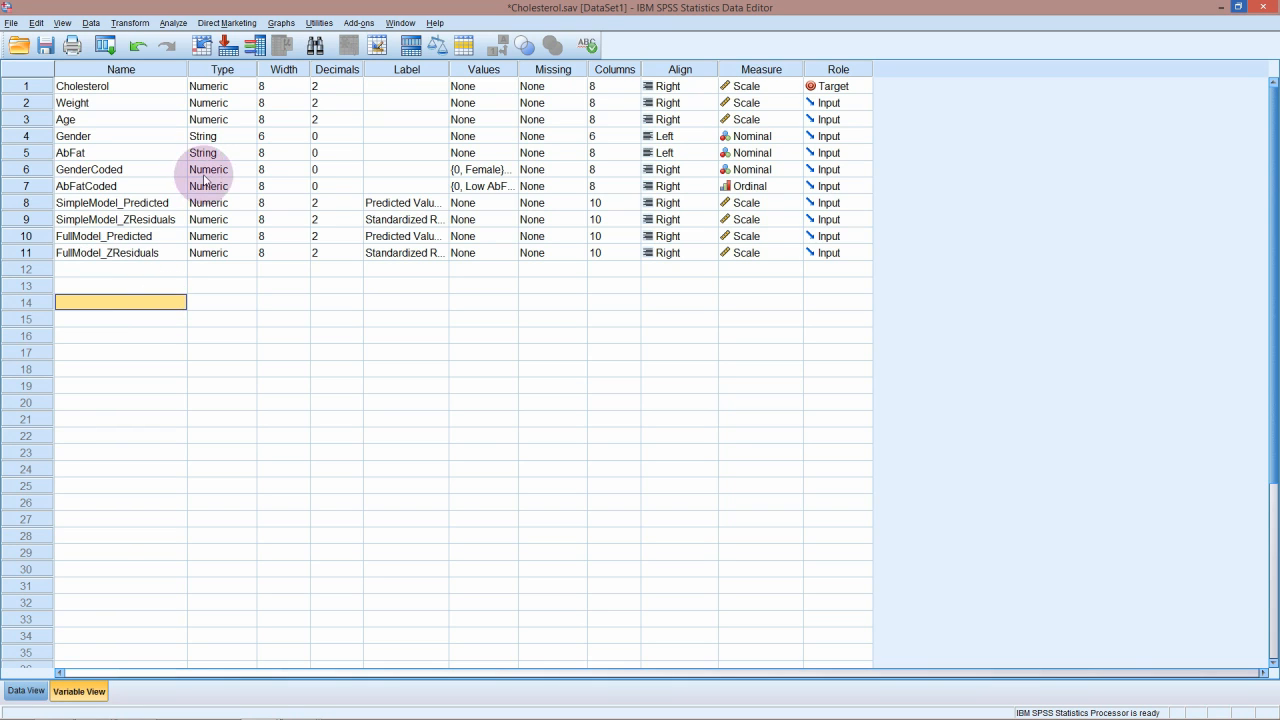
Build a simple histogram of FullModel_ZResiduals with a normal curve displayed using Chart Builder
click(281, 22)
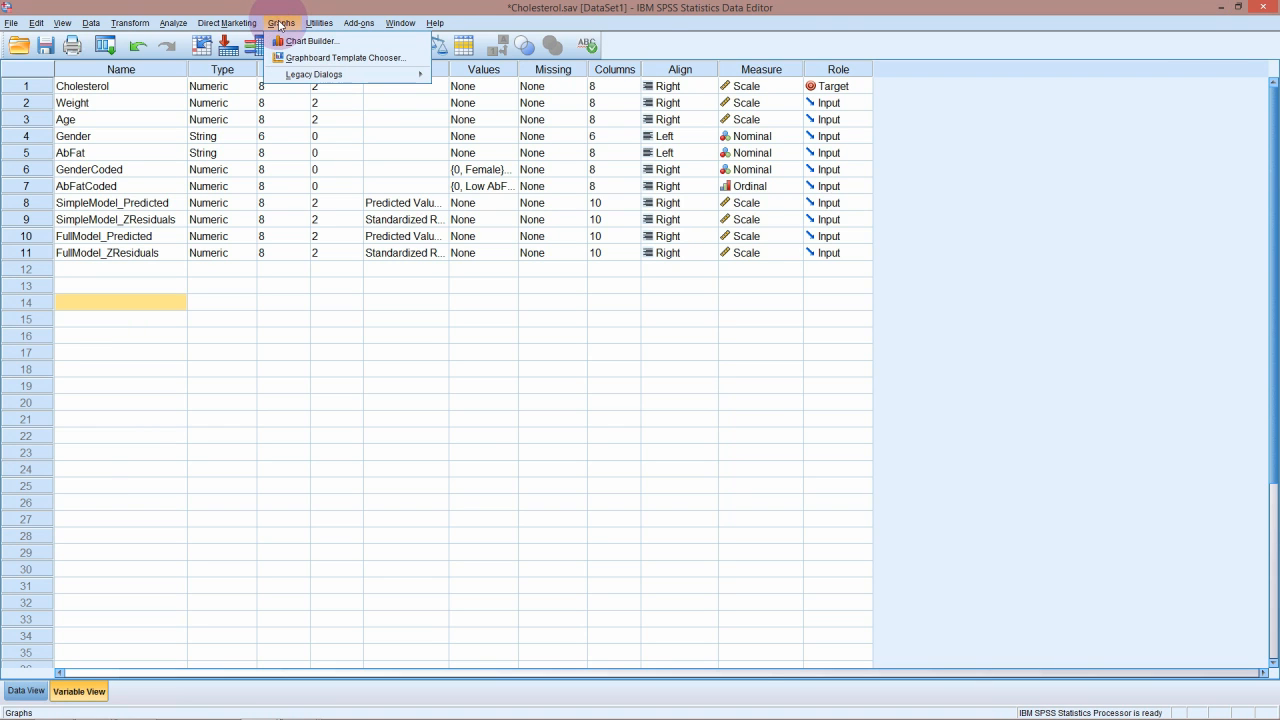
key(Return)
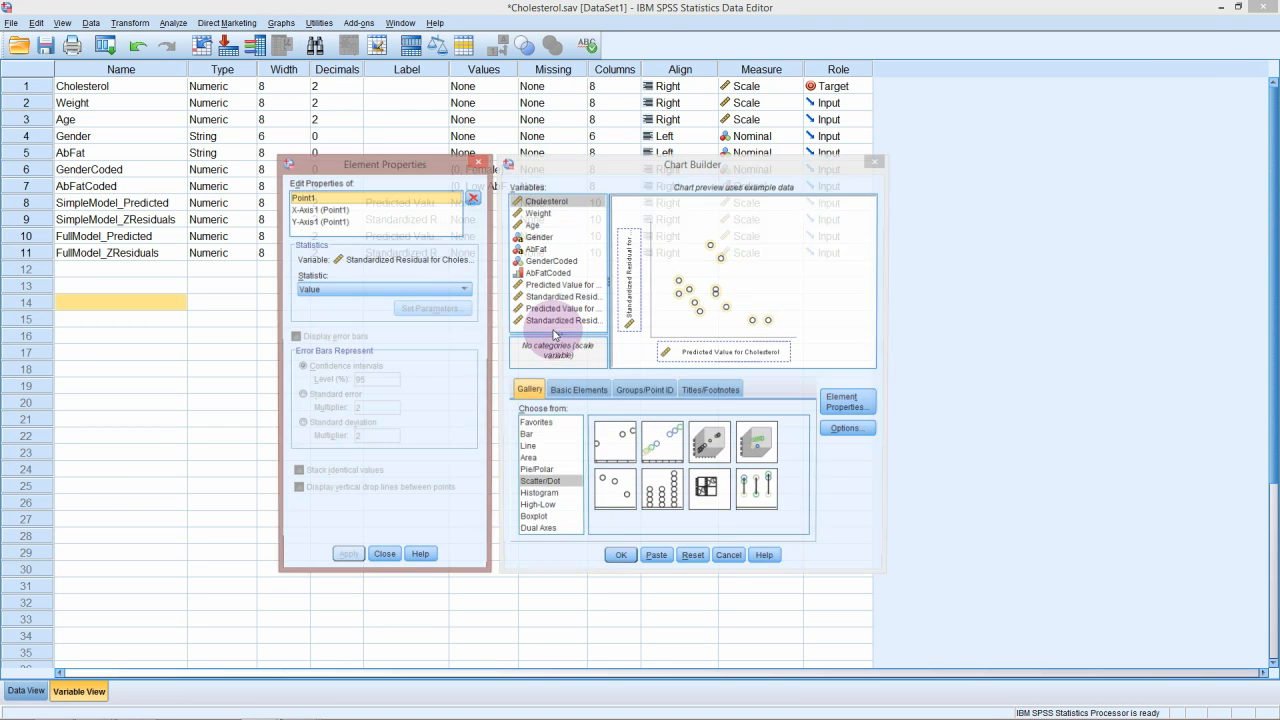
click(536, 496)
drag(613, 444, 705, 287)
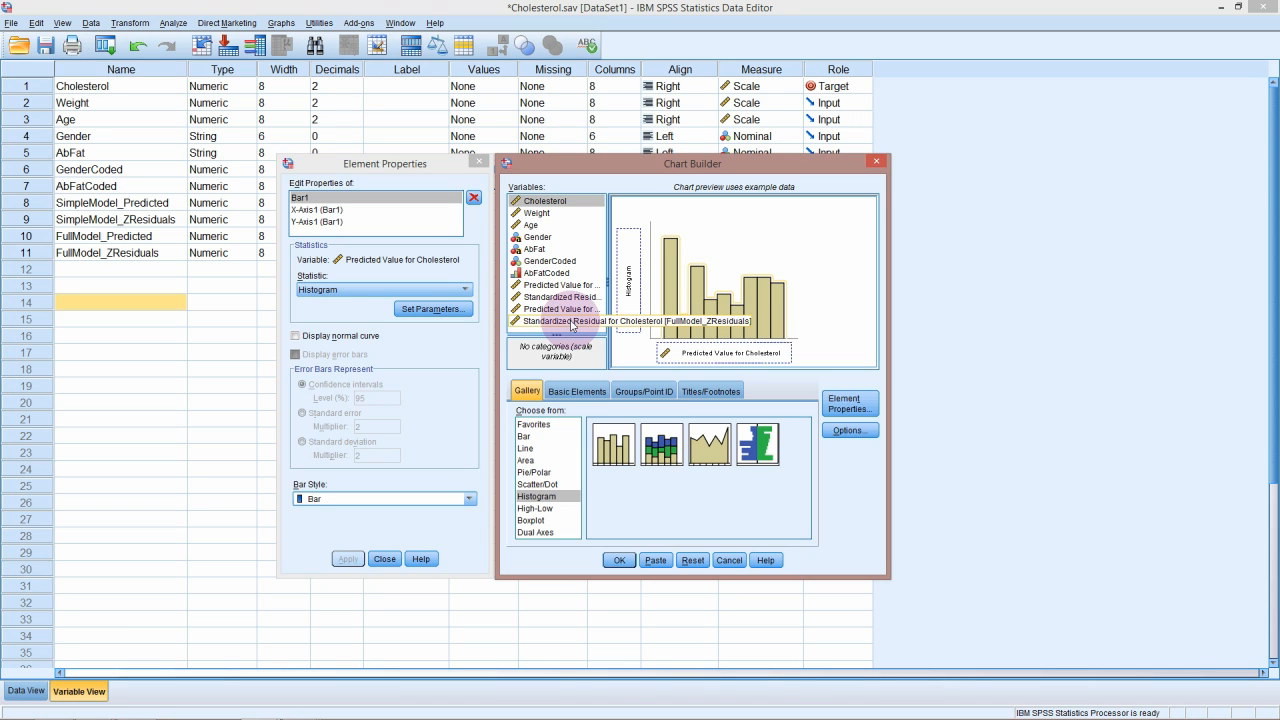
drag(571, 321, 684, 352)
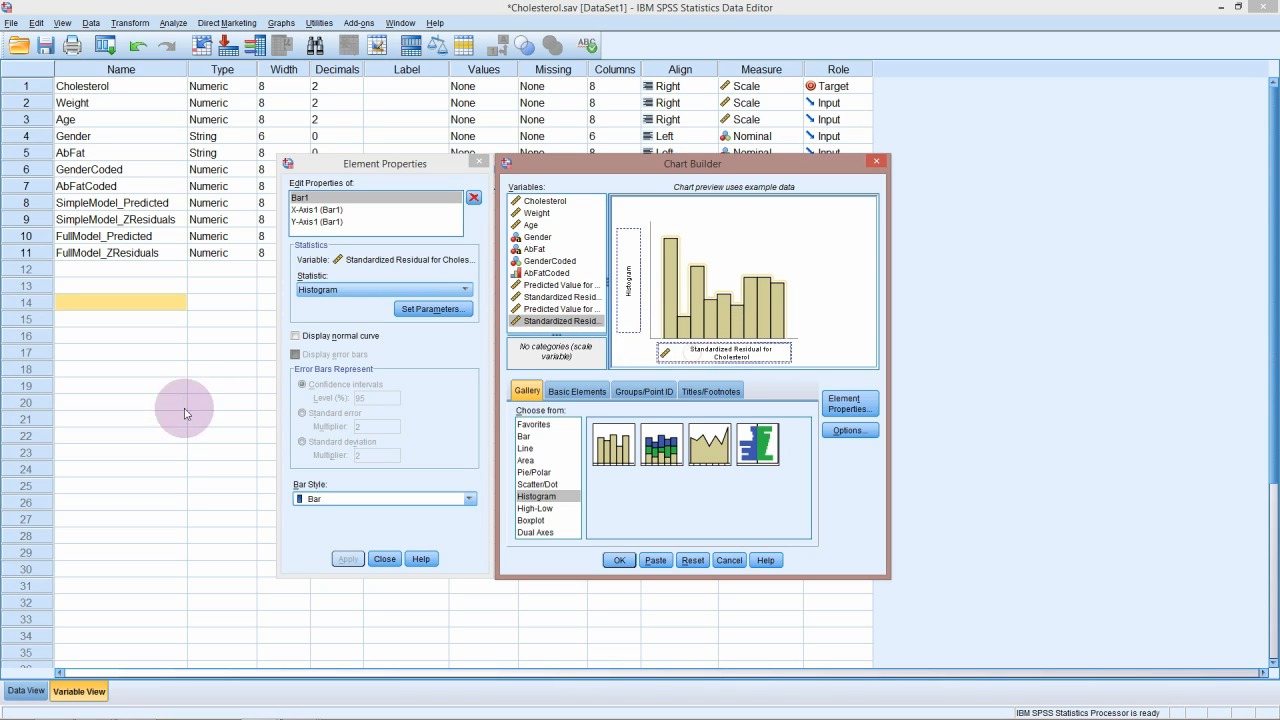
click(295, 336)
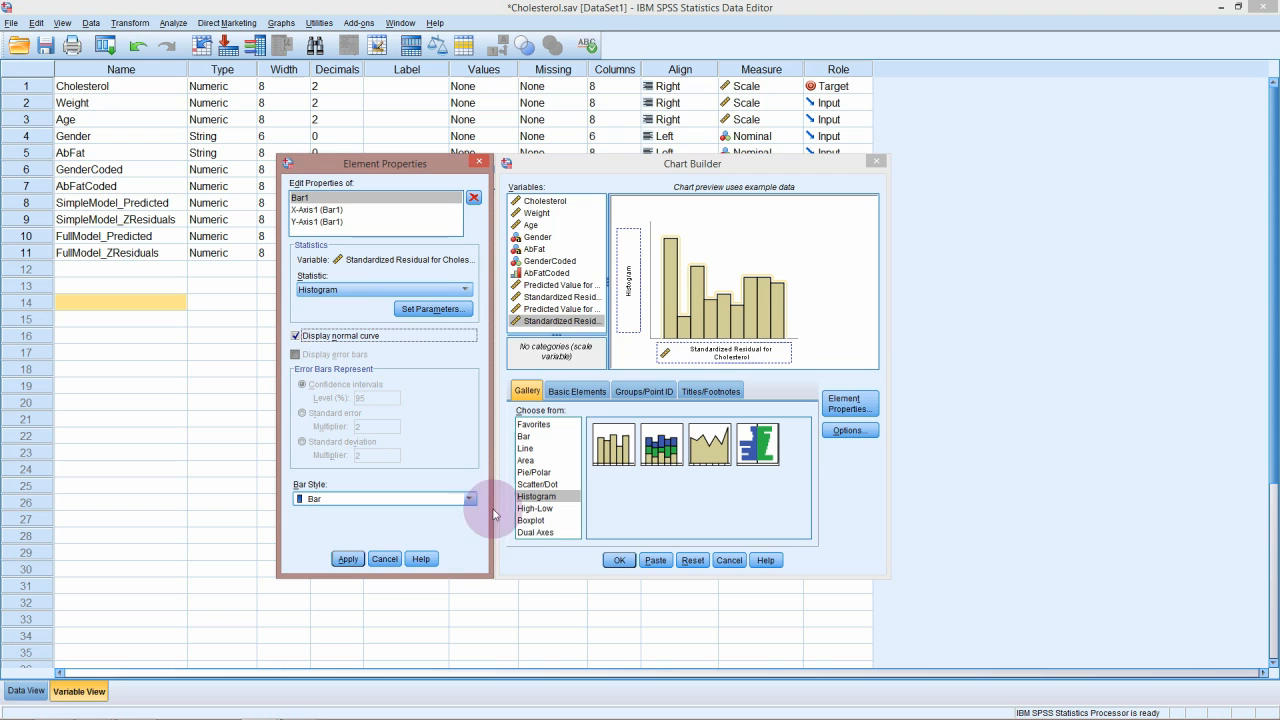
click(346, 558)
click(619, 560)
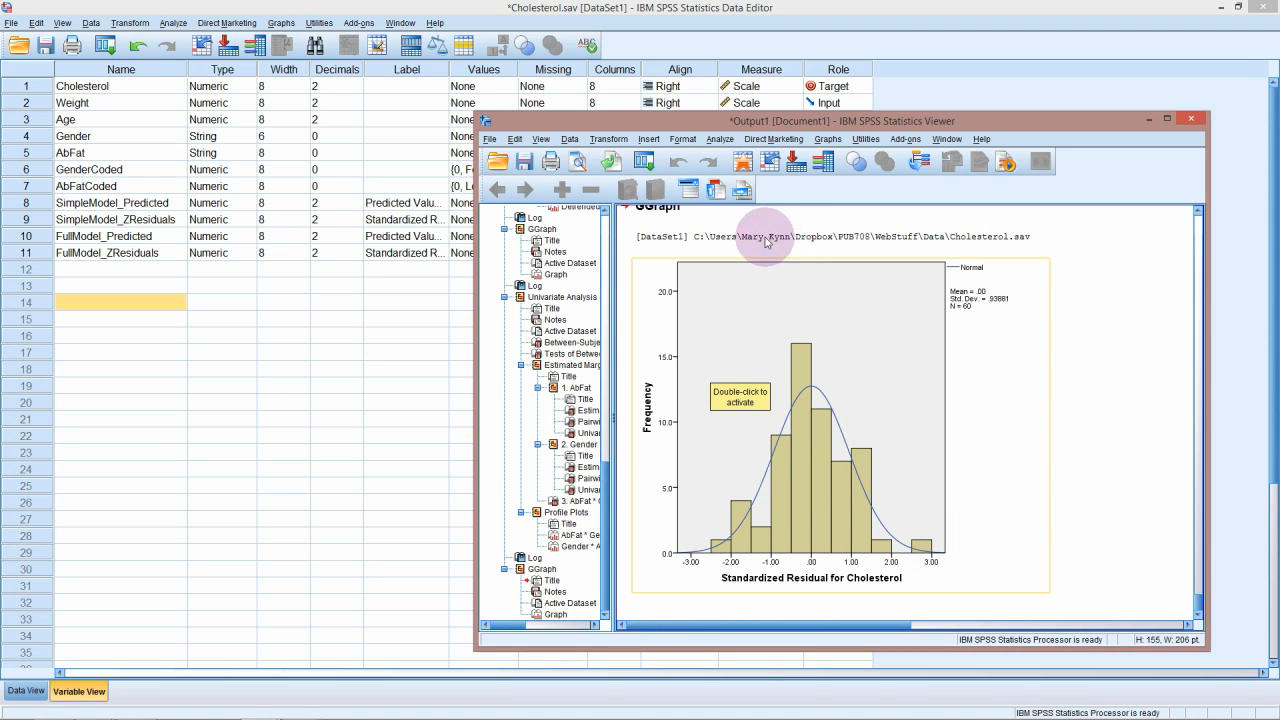
Build a simple scatterplot with FullModel_ZResiduals on the y-axis and FullModel_Predicted on the x-axis
click(828, 139)
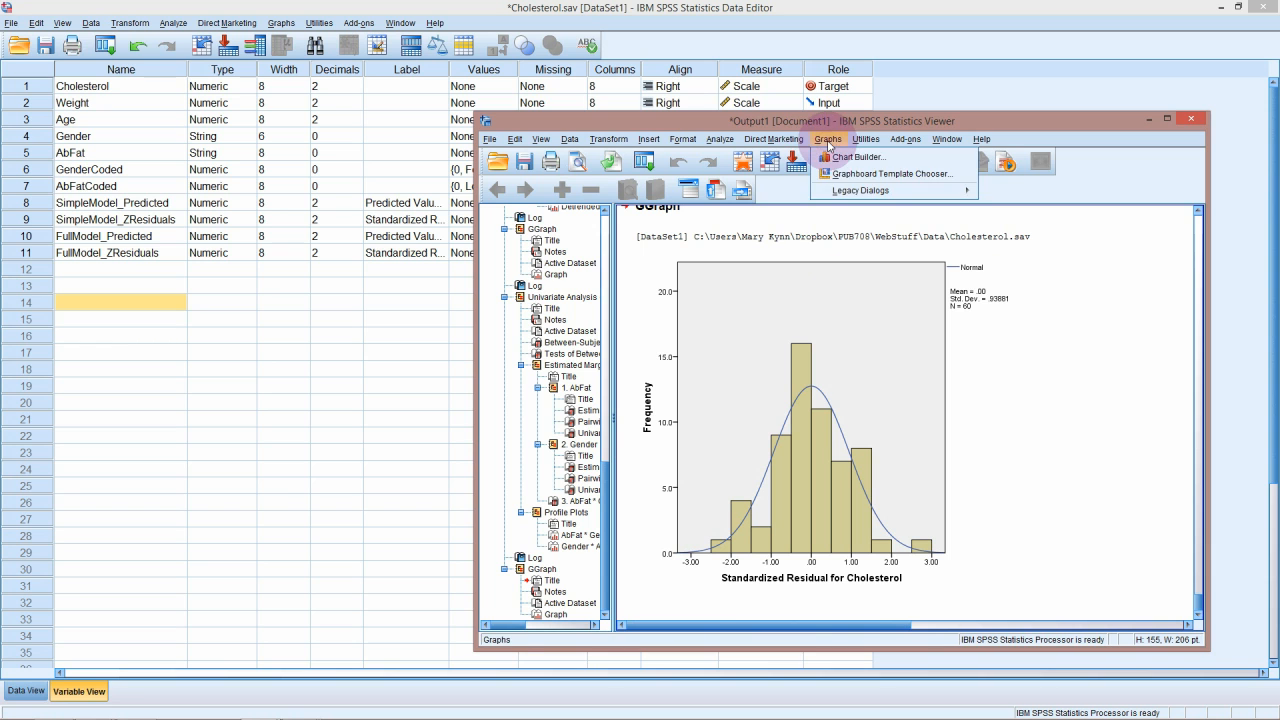
click(840, 158)
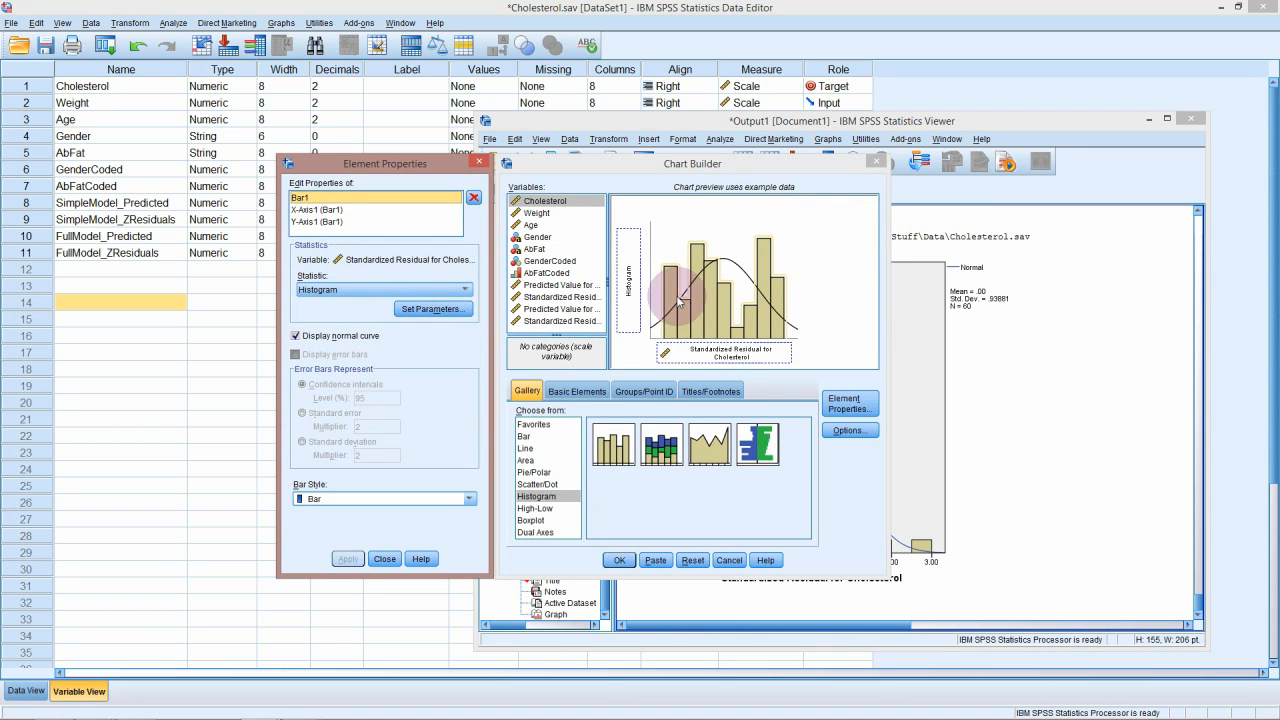
click(547, 486)
drag(613, 443, 708, 296)
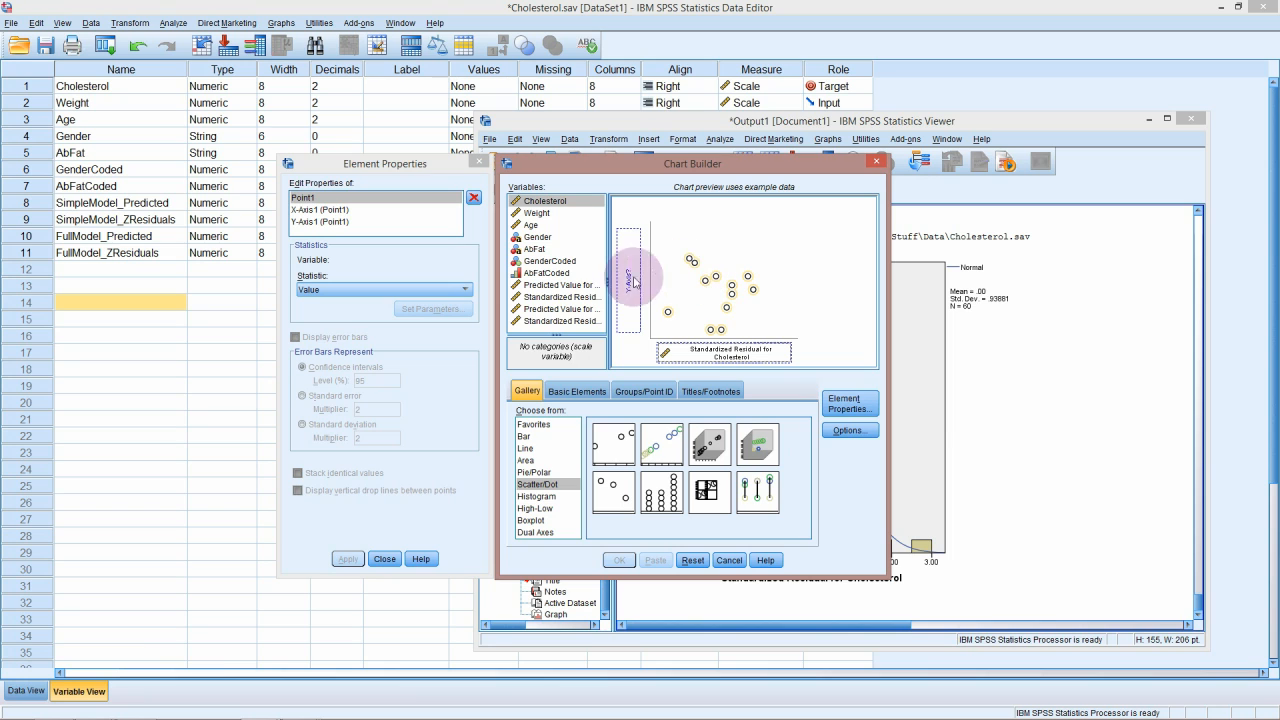
drag(552, 309, 700, 345)
click(567, 322)
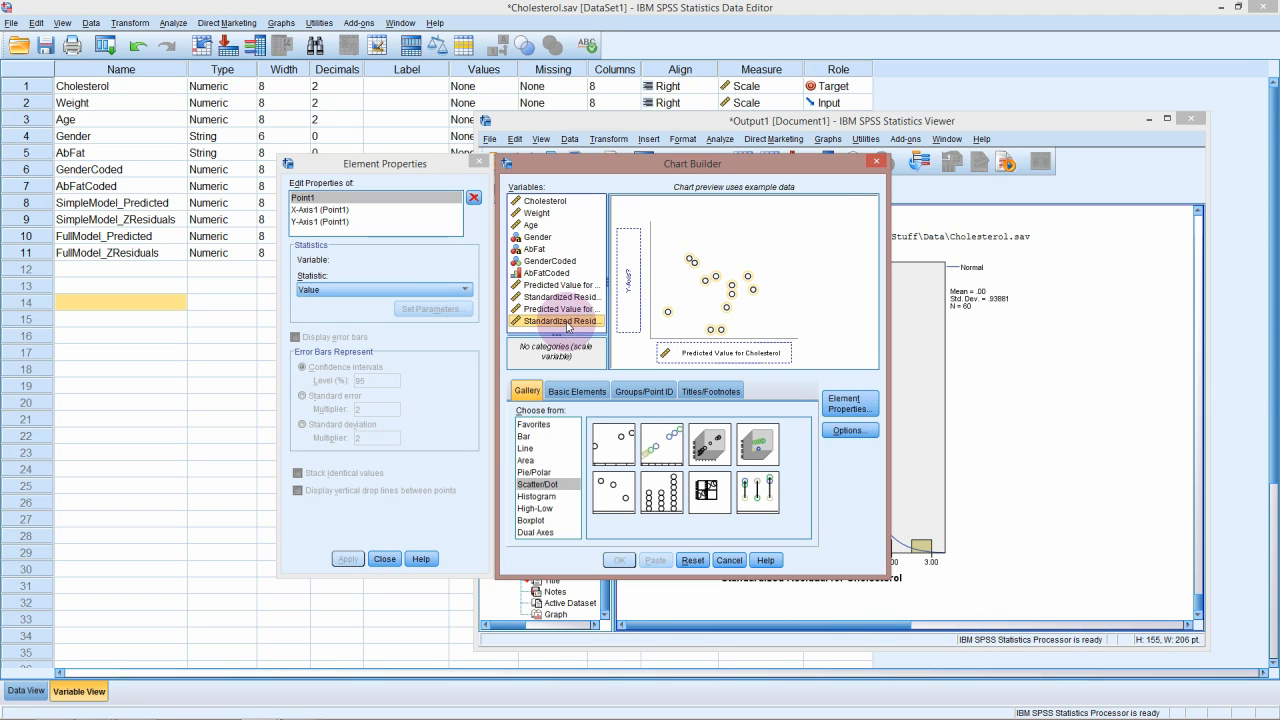
drag(567, 322, 621, 295)
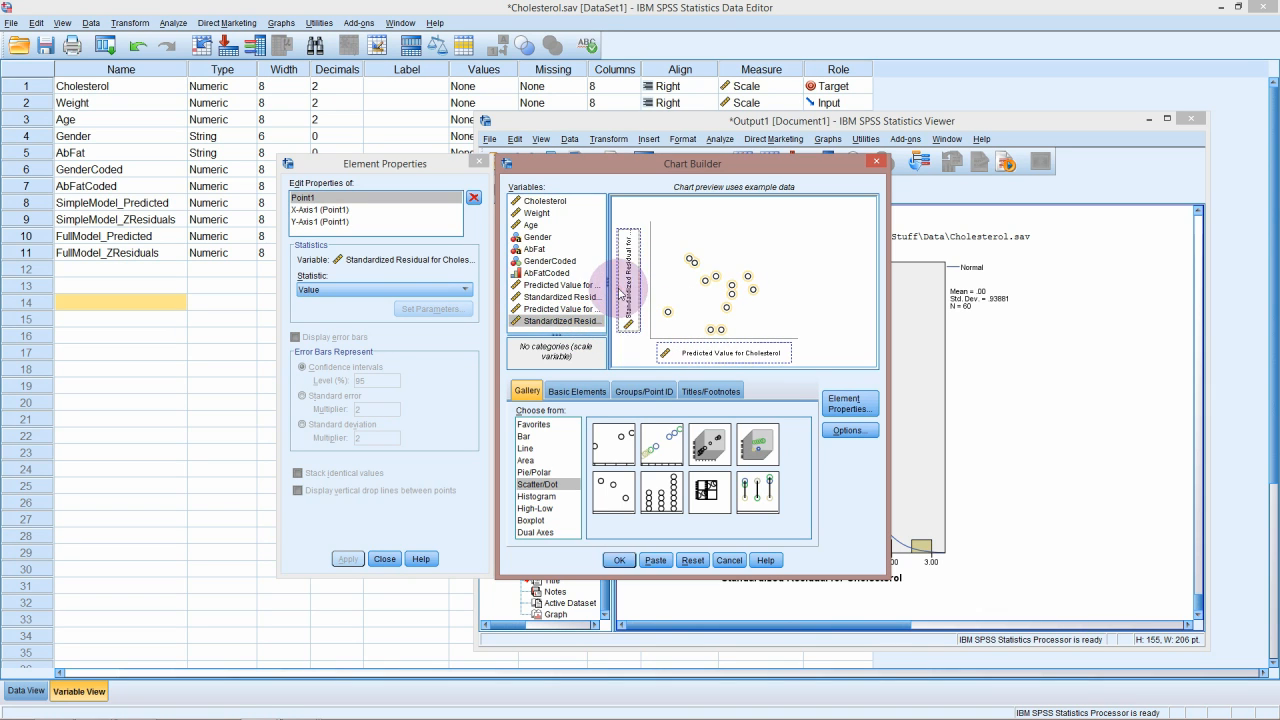
click(619, 560)
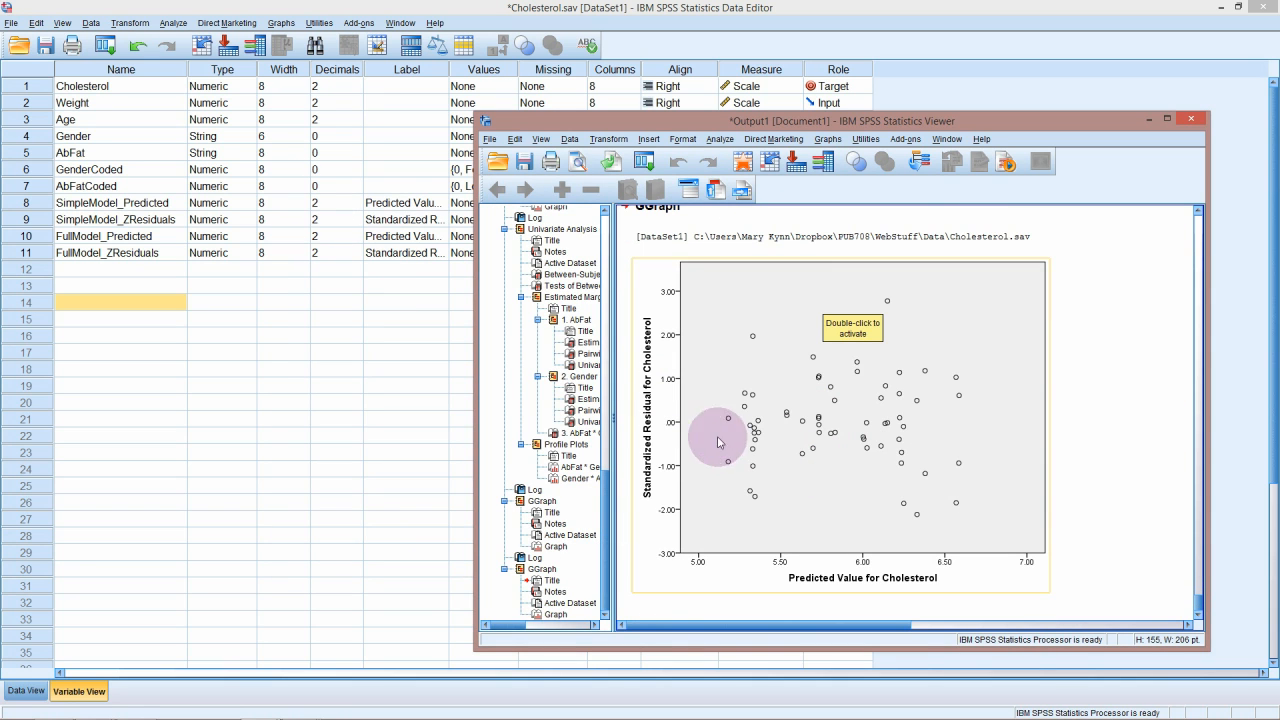
Add a horizontal reference line at 0.0 to the residuals-versus-predicted scatterplot and close the Chart Editor
double_click(772, 424)
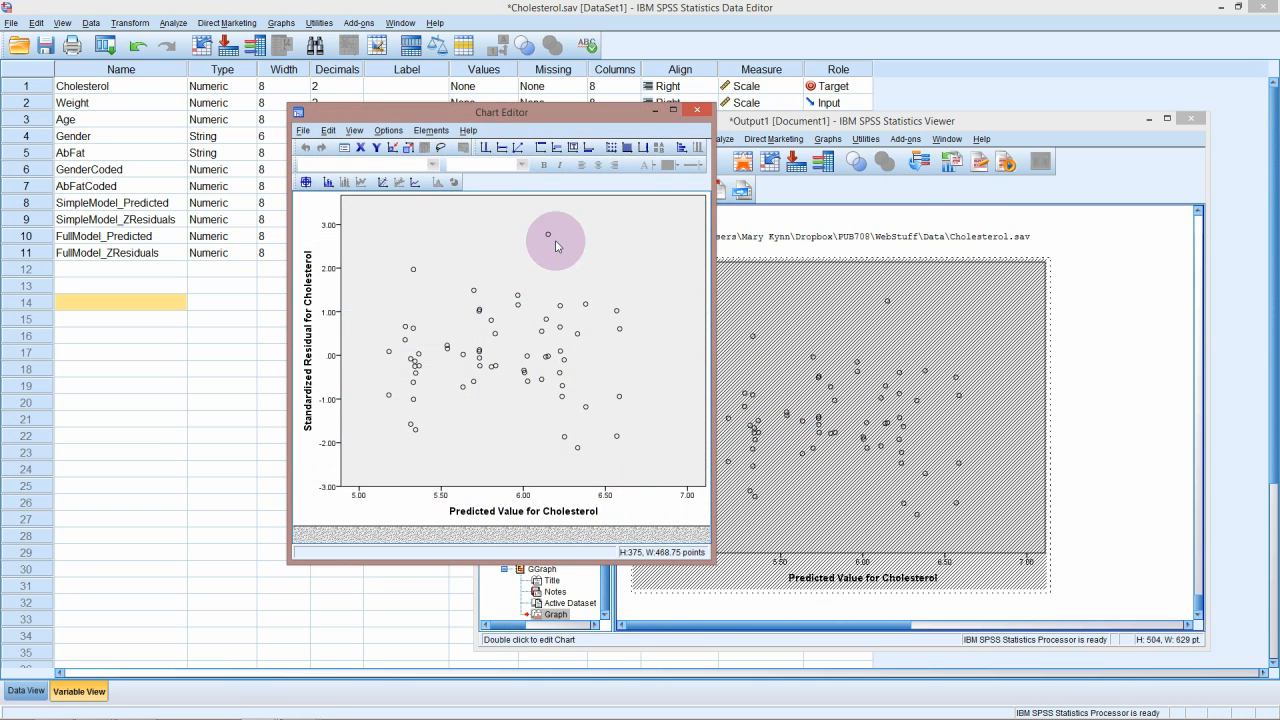
click(502, 148)
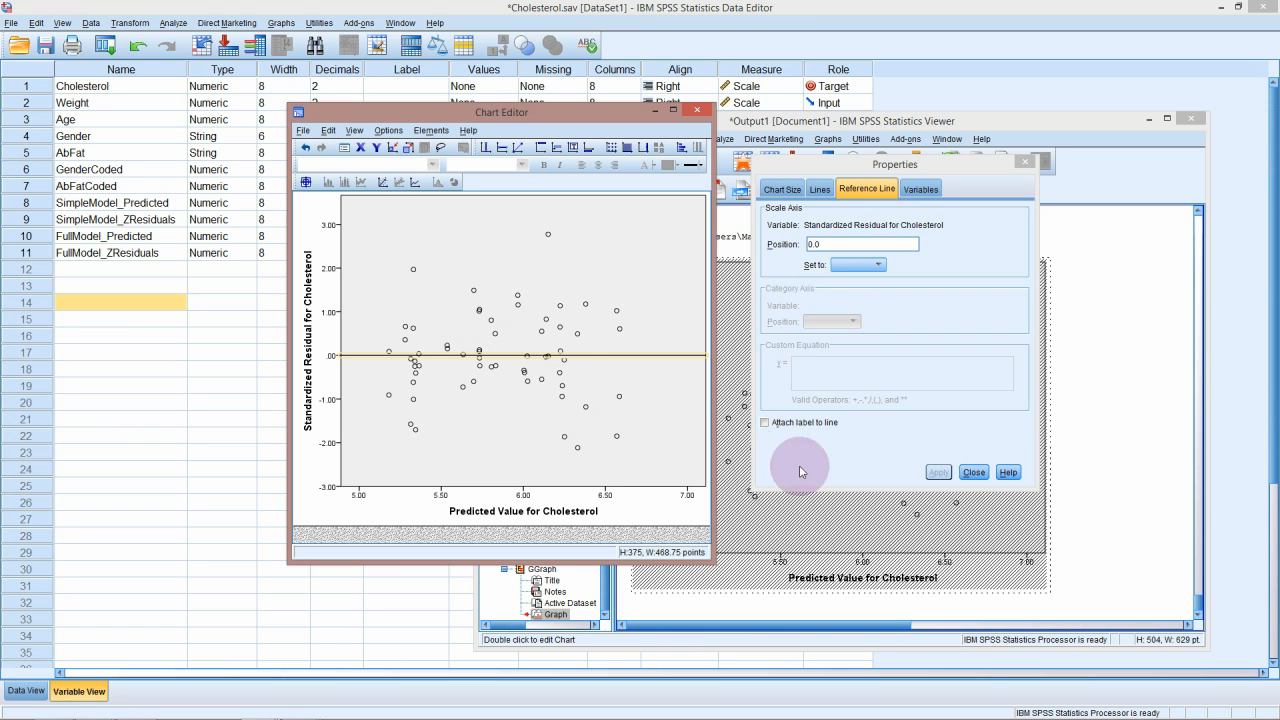
click(974, 472)
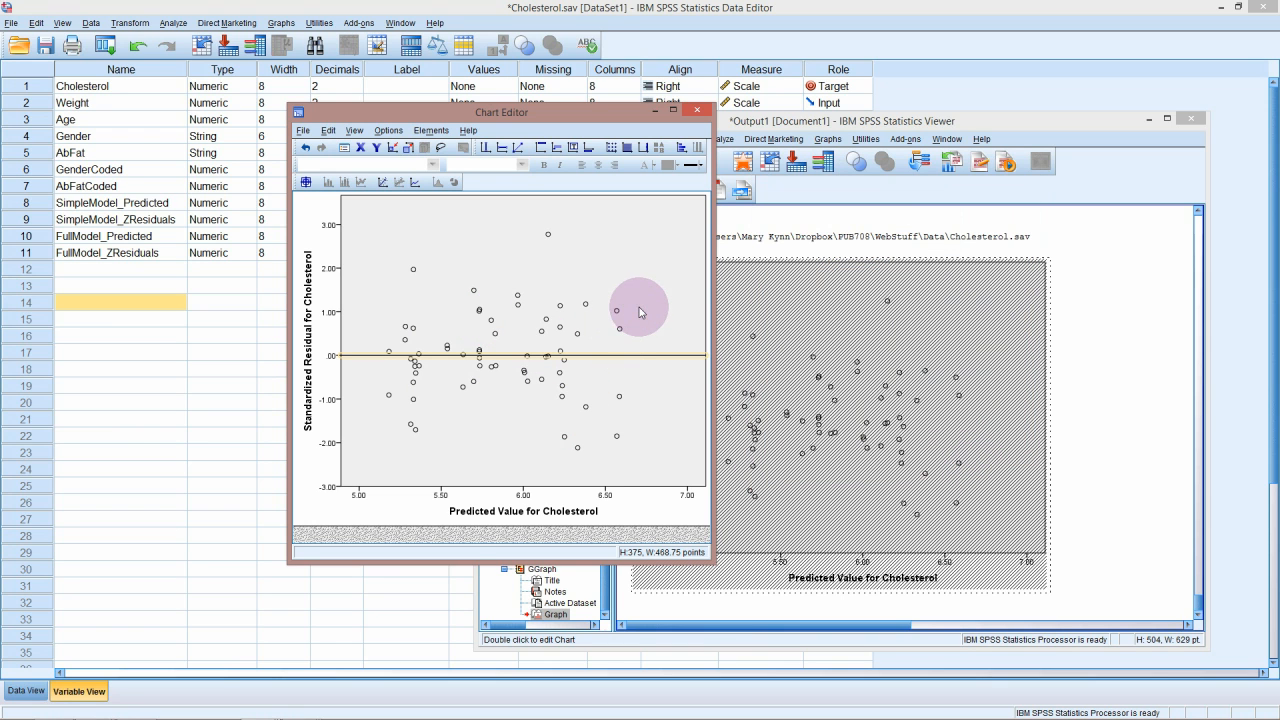
click(697, 110)
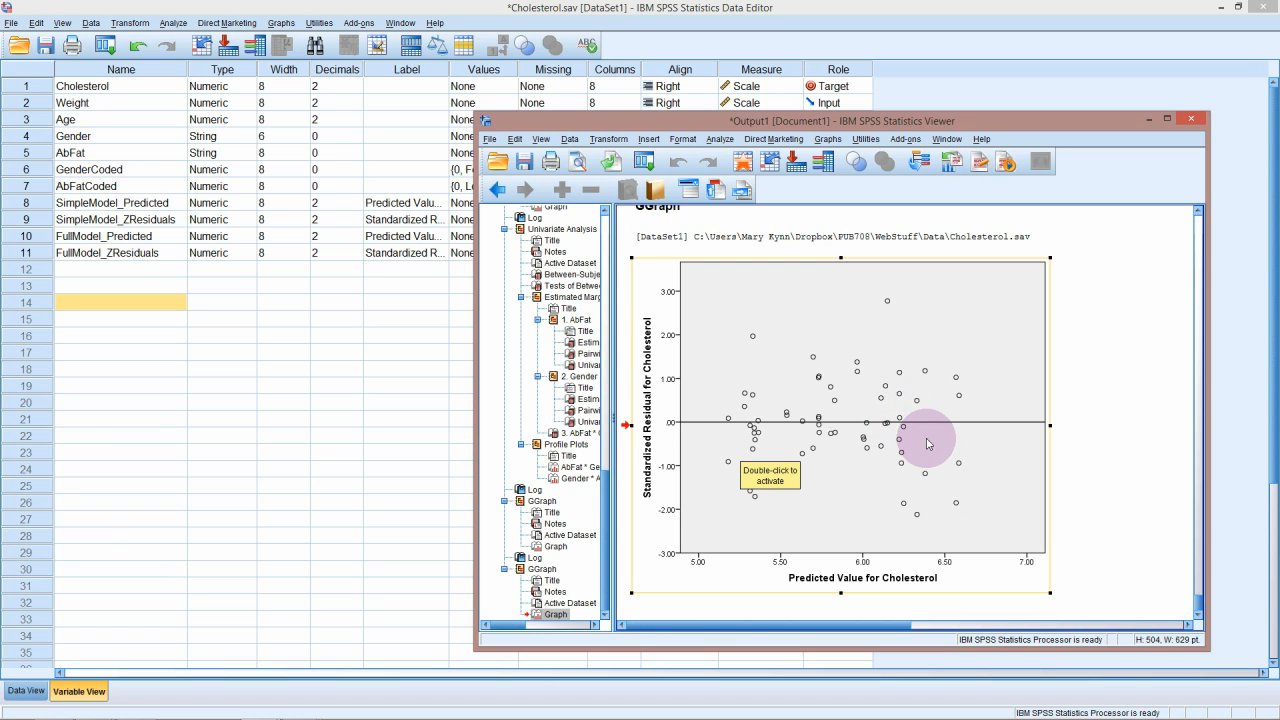
Create a scatterplot of the full-model standardized residuals with Weight on the x-axis
click(828, 139)
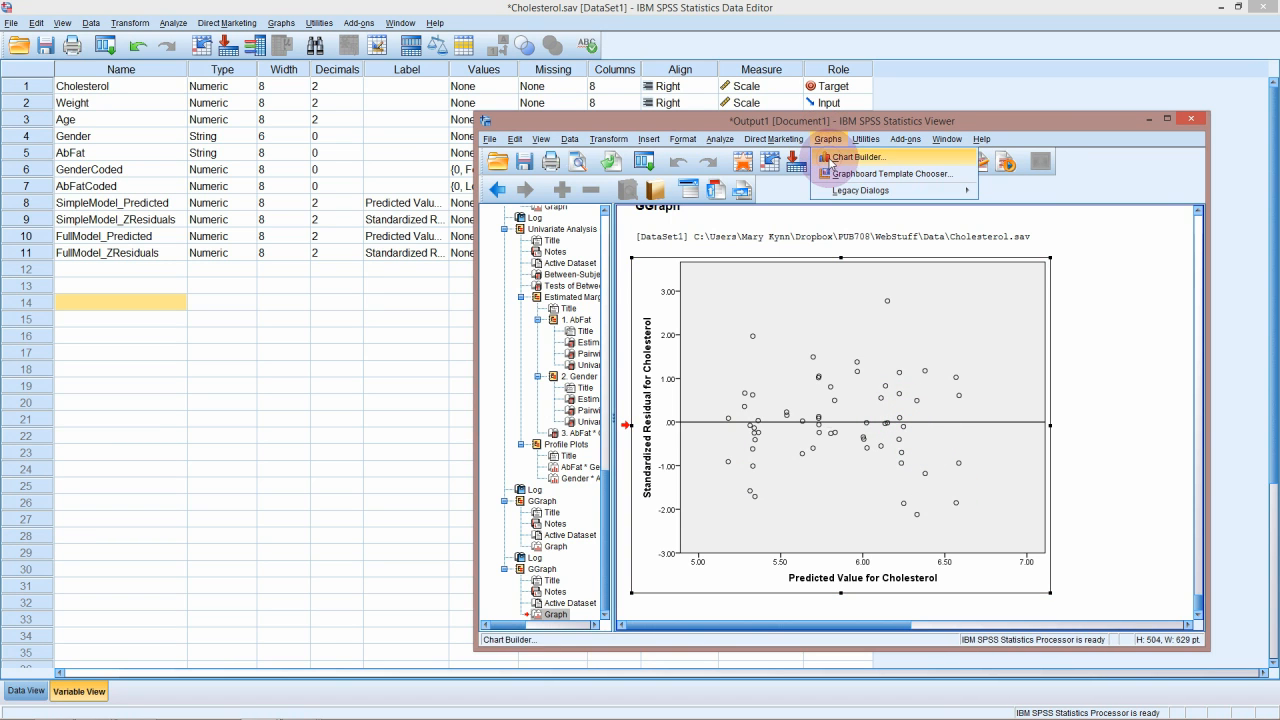
click(827, 378)
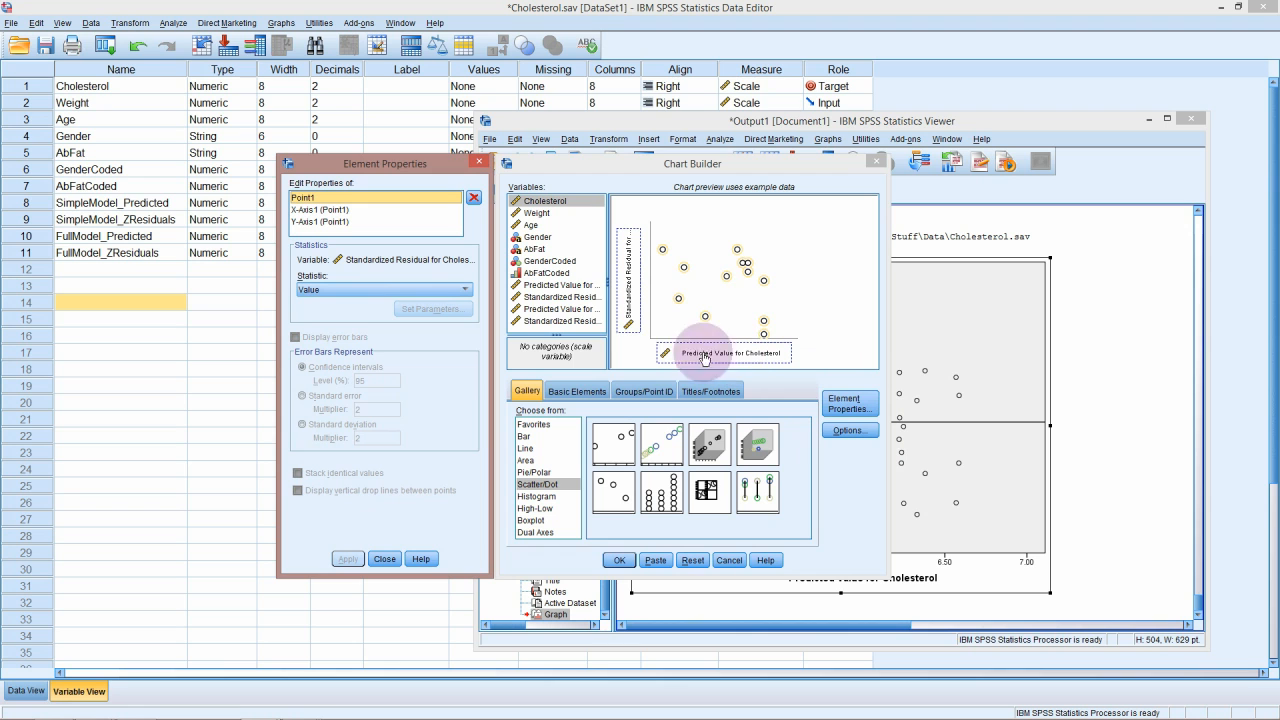
drag(540, 213, 680, 355)
click(619, 560)
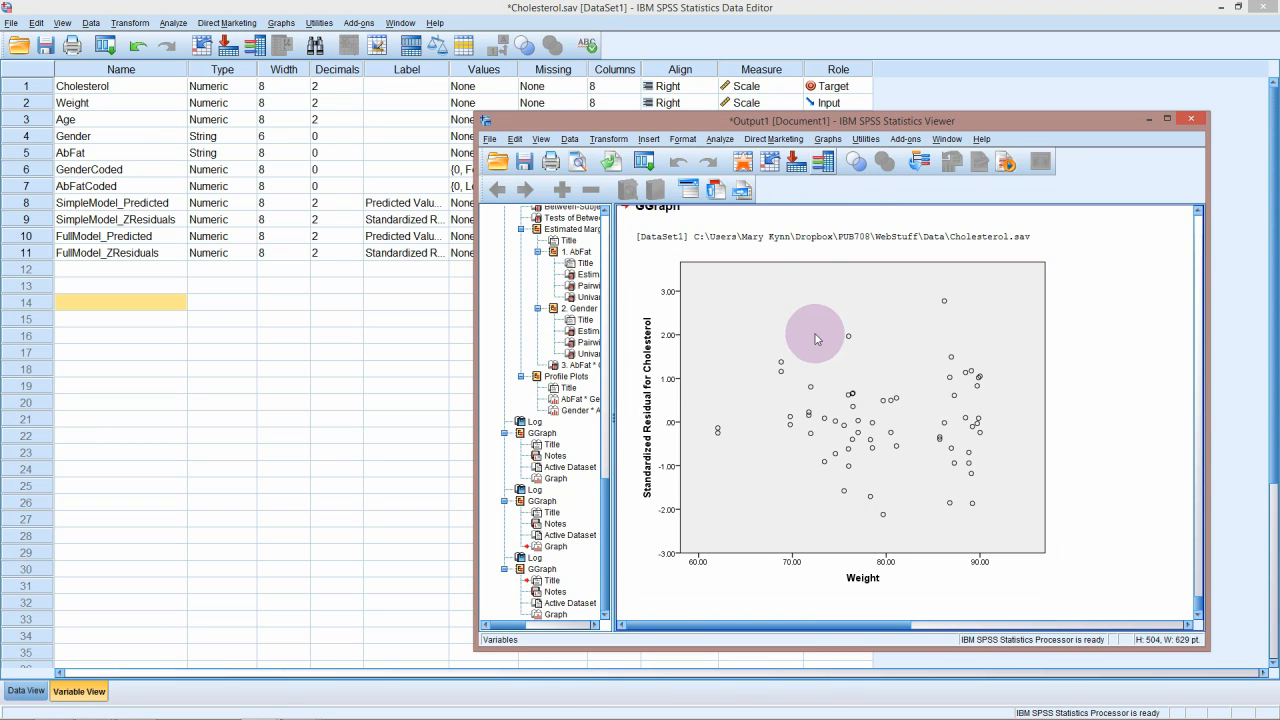
Create a scatterplot of the full-model standardized residuals with Age on the x-axis
click(828, 139)
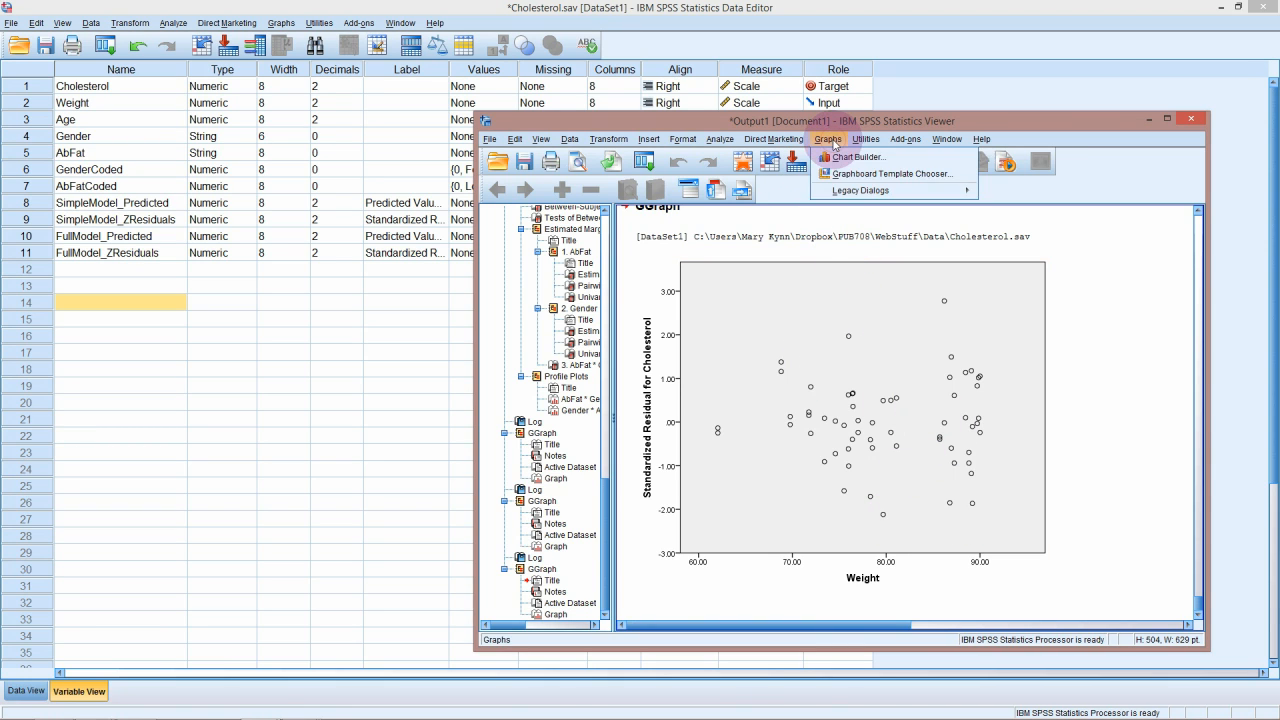
click(857, 157)
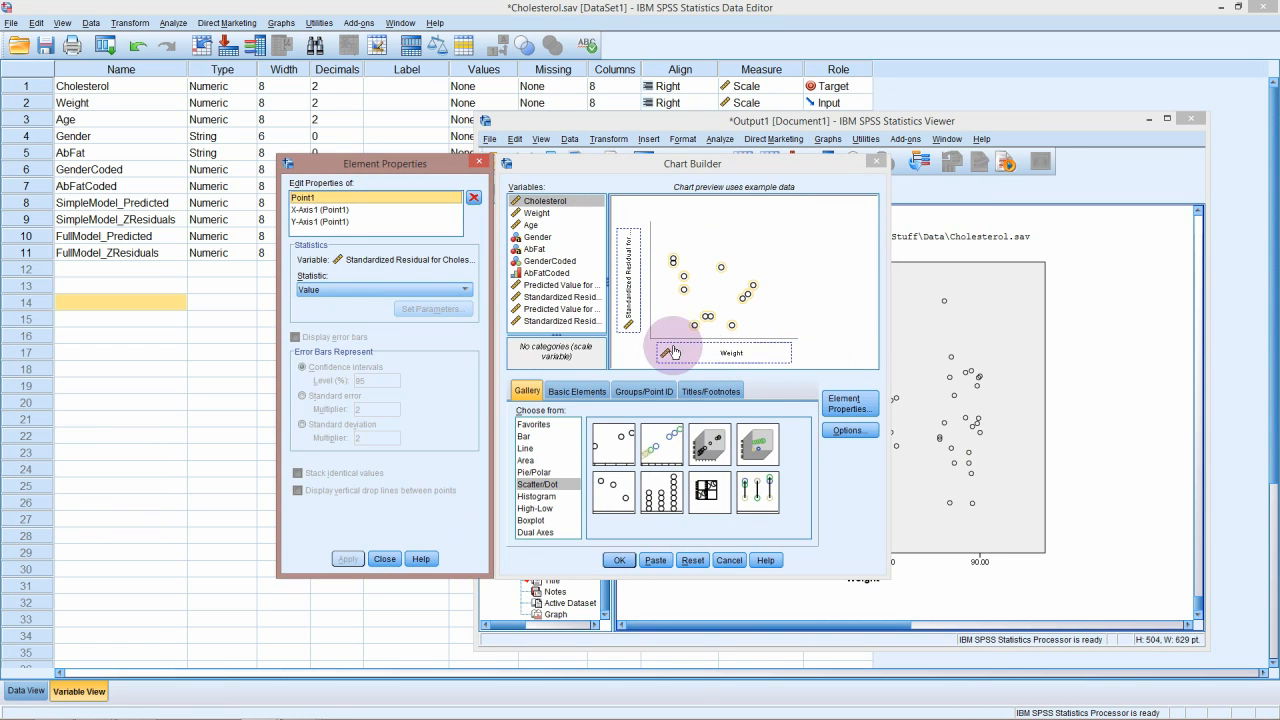
click(531, 226)
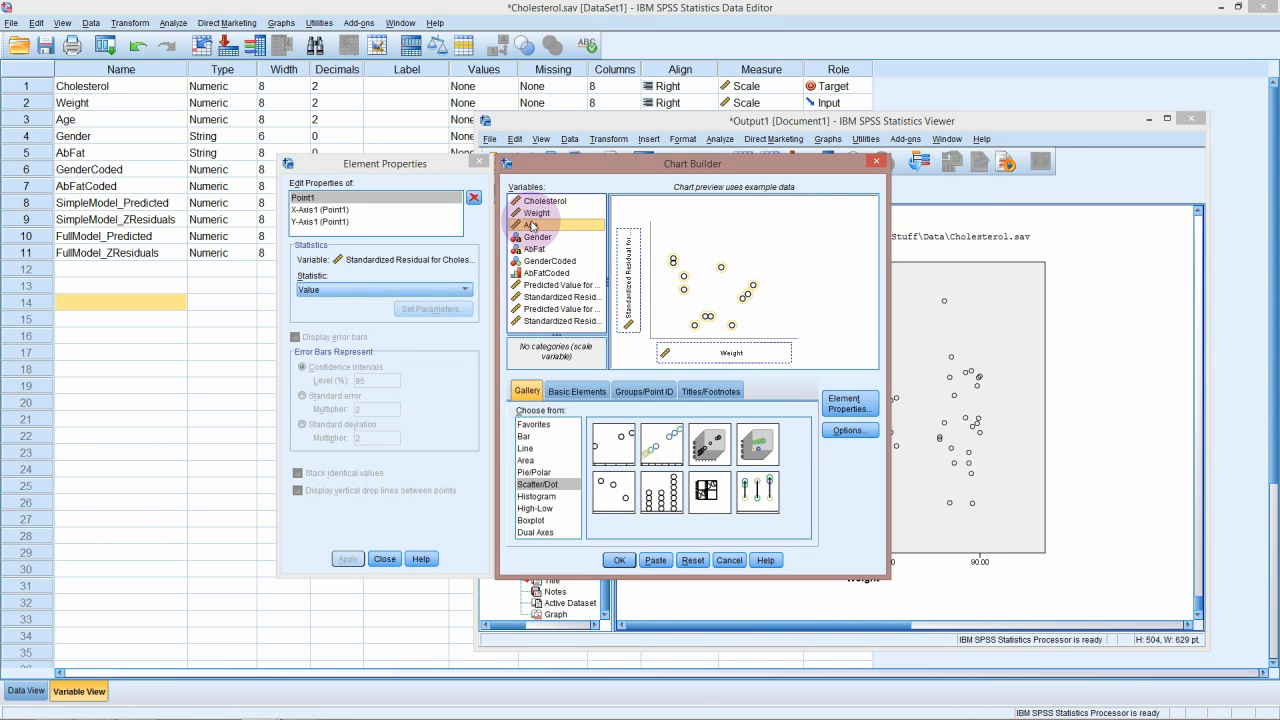
drag(531, 226, 694, 362)
click(622, 559)
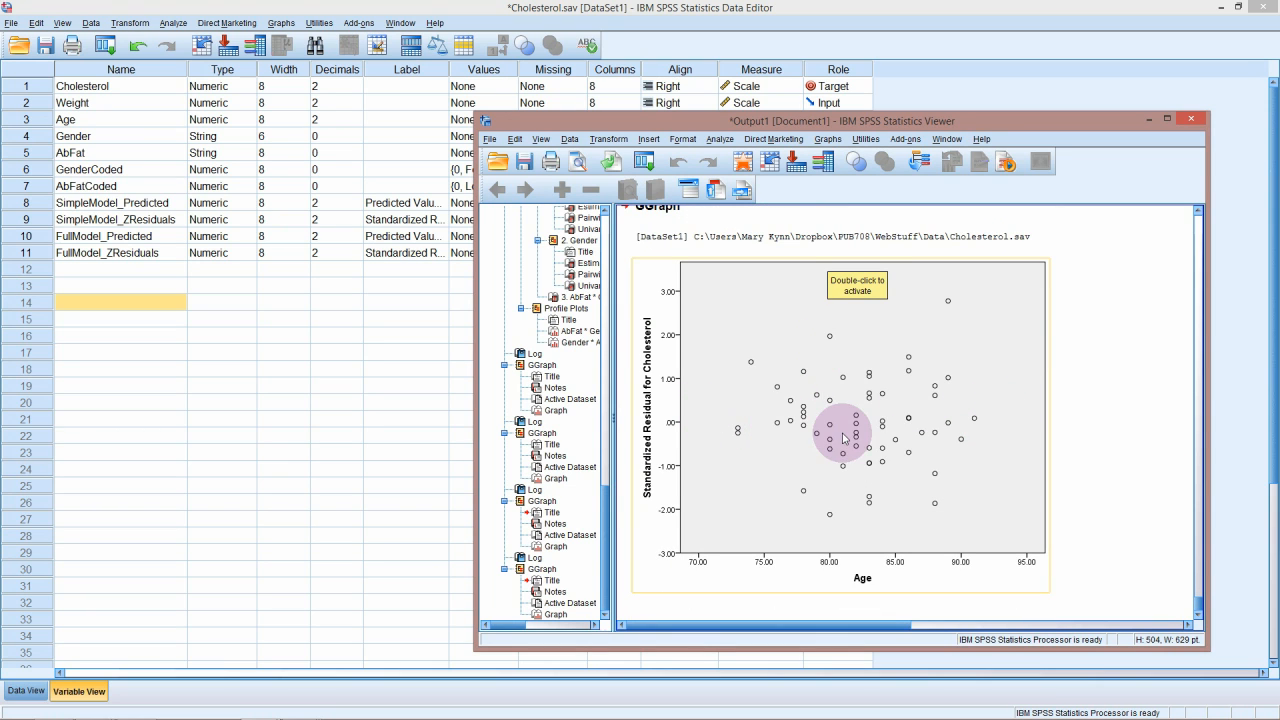
Review the output from the residual plots back through the profile plots and marginal means to the Tests of Between-Subjects Effects table
scroll(848, 437, up, 5)
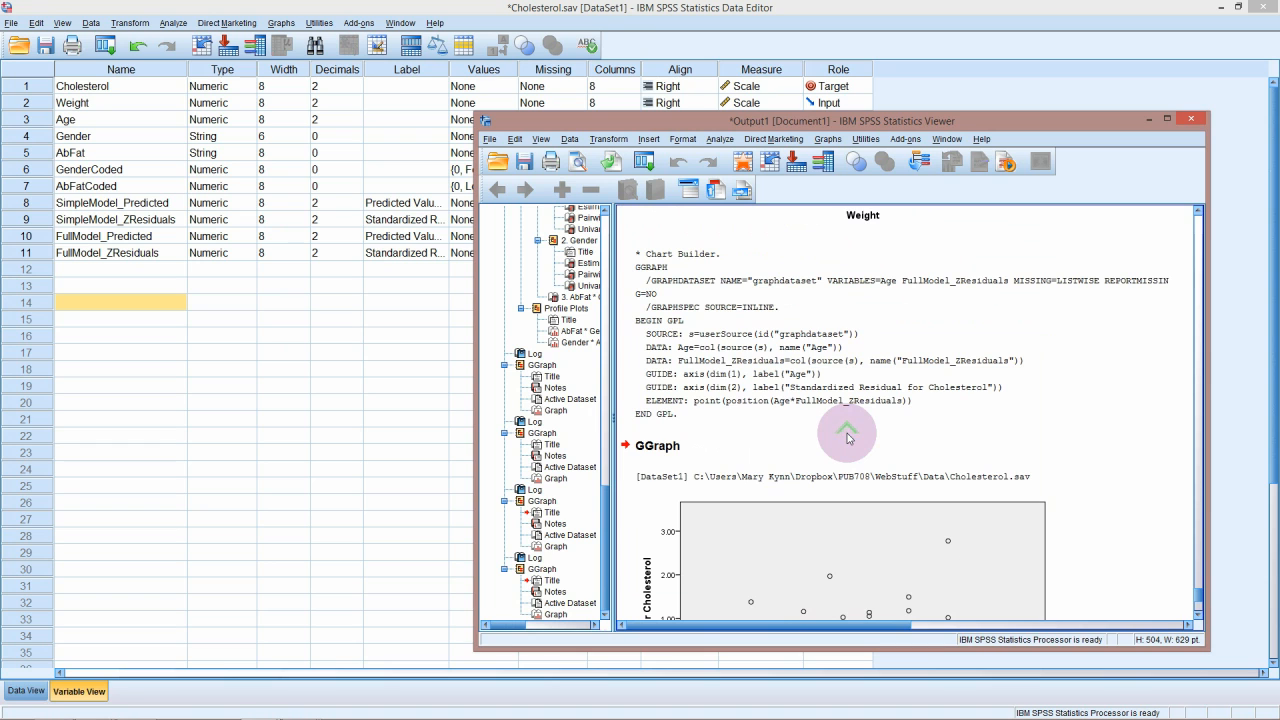
scroll(848, 437, up, 5)
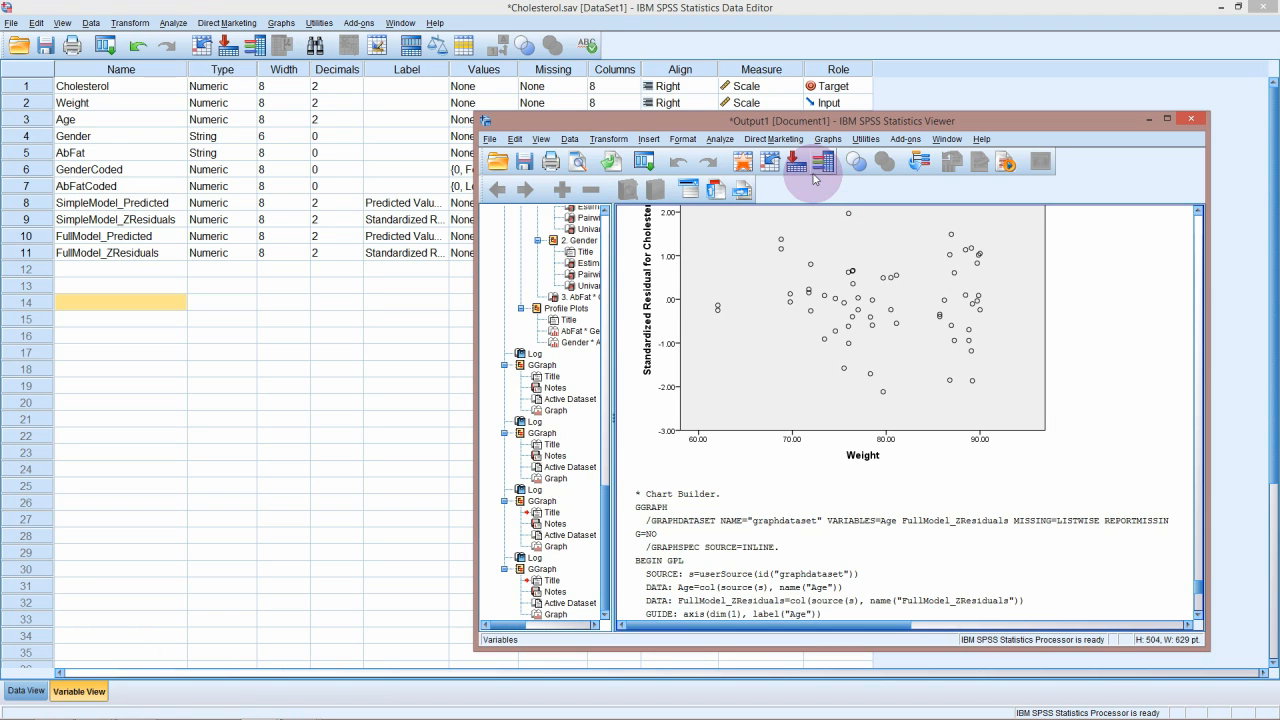
click(828, 139)
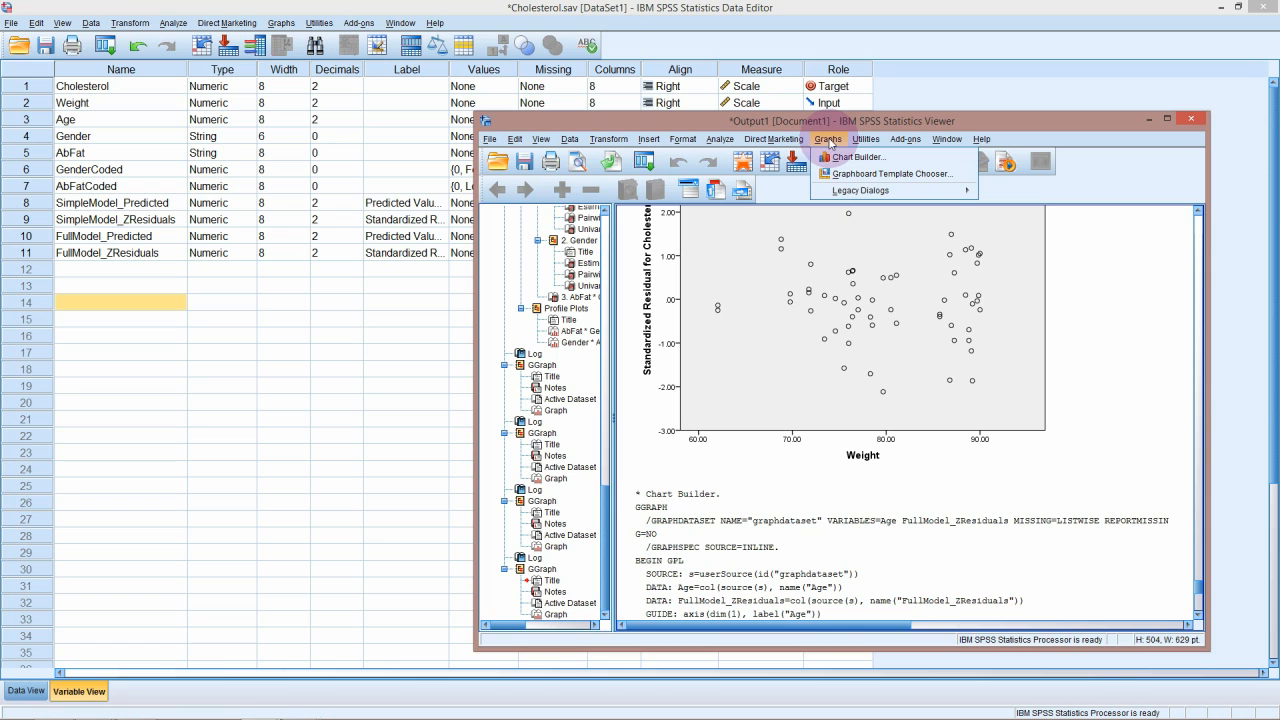
click(829, 143)
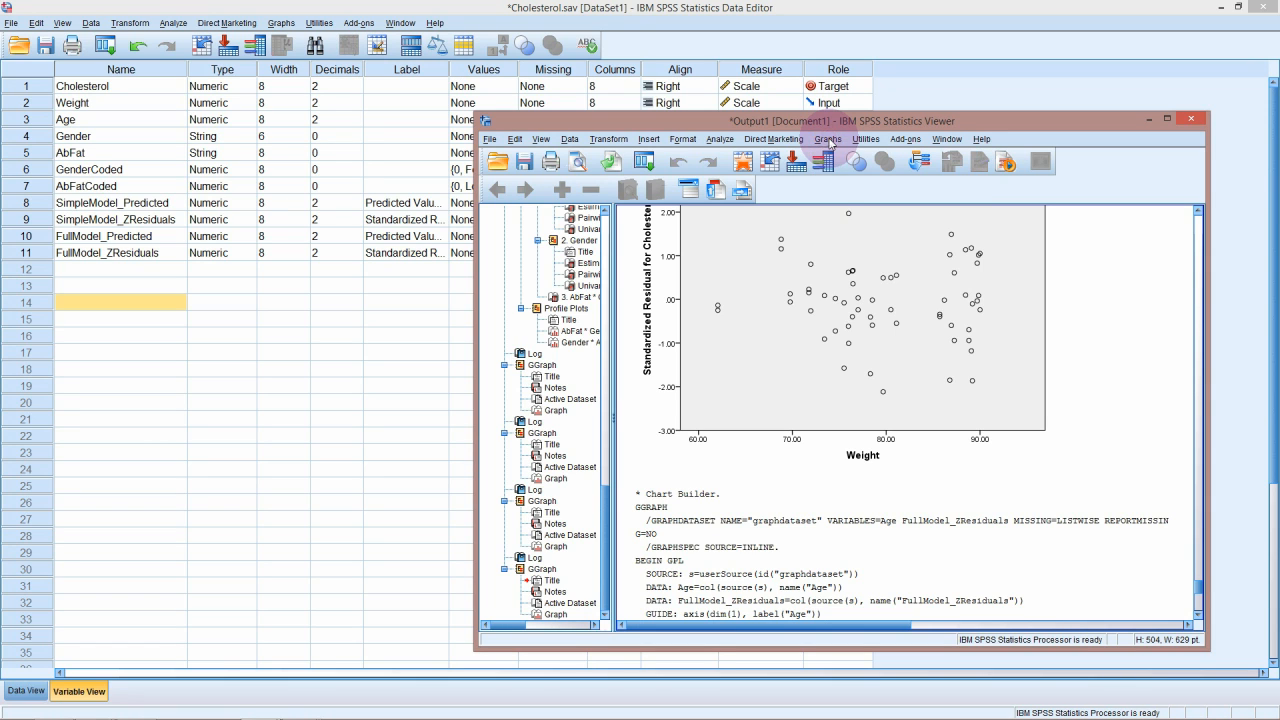
click(752, 522)
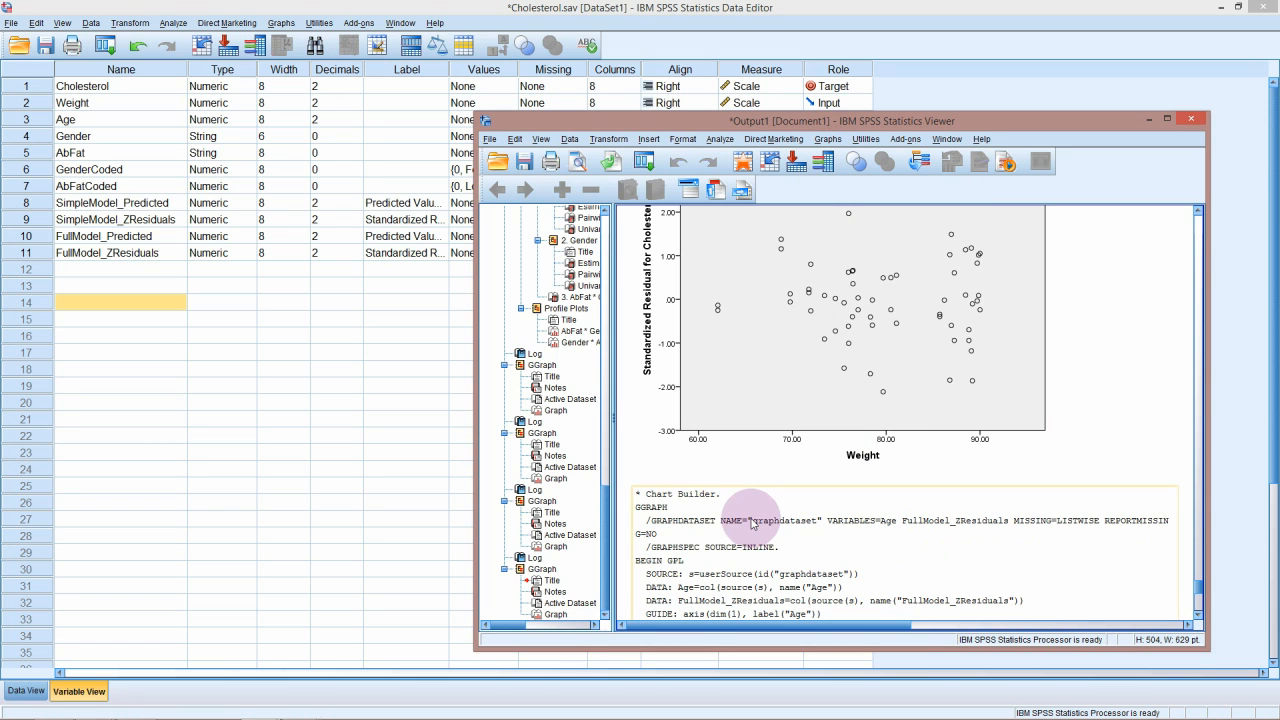
scroll(767, 519, up, 15)
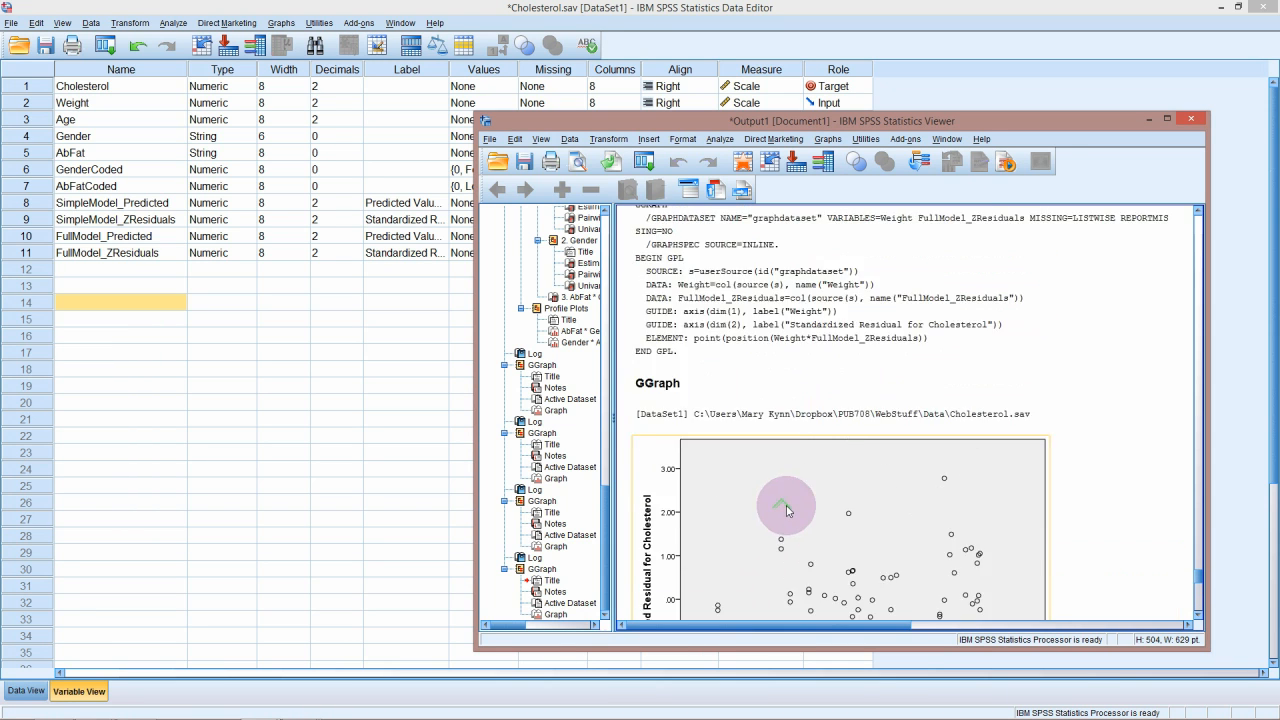
scroll(787, 511, up, 10)
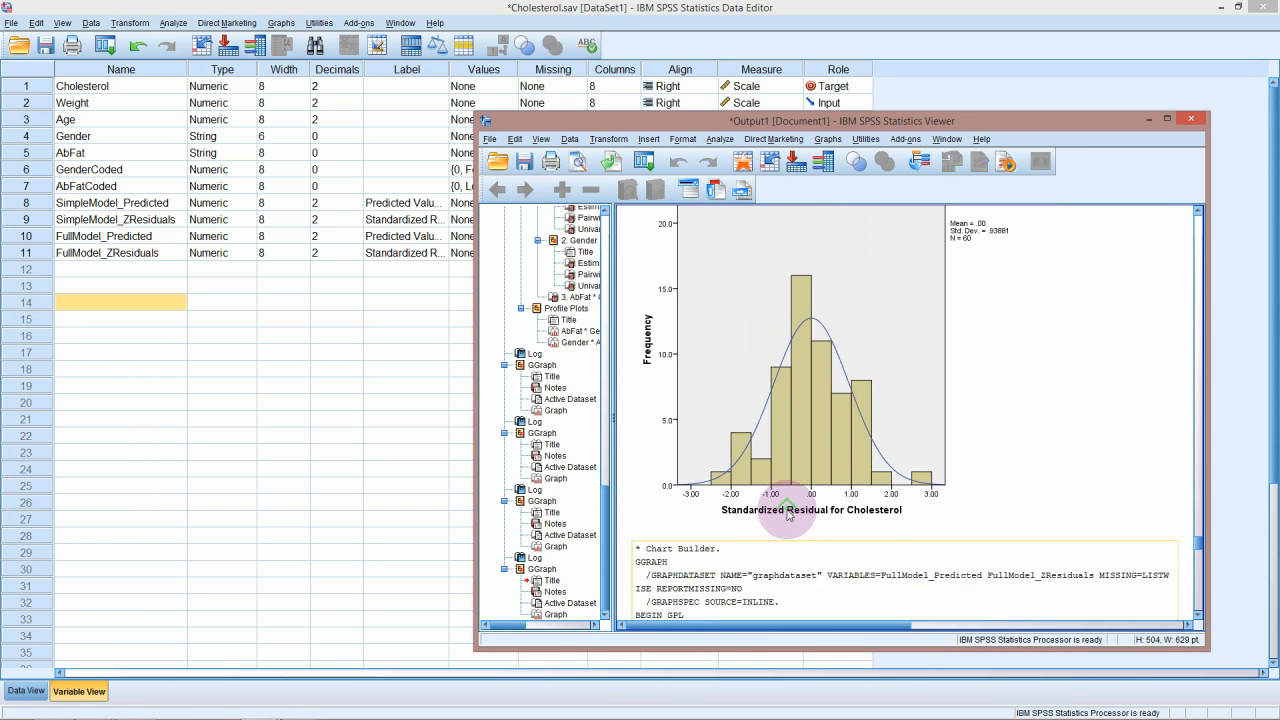
scroll(787, 511, up, 12)
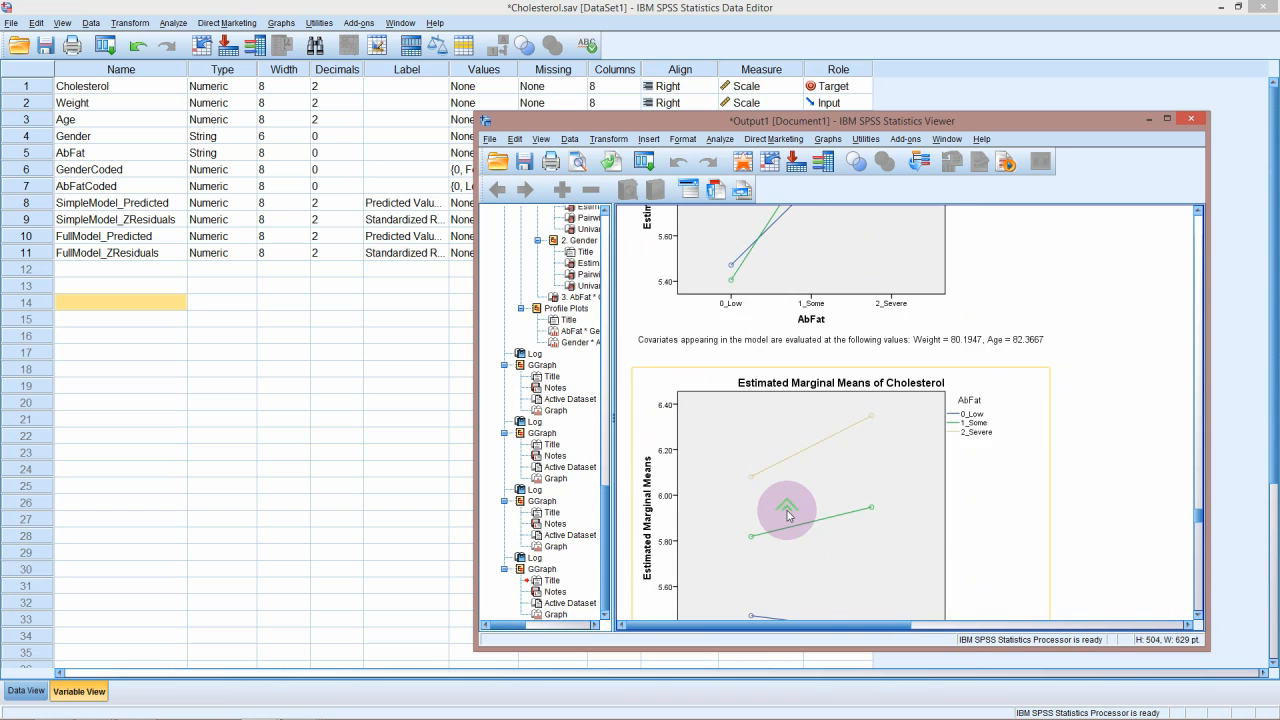
scroll(777, 508, up, 4)
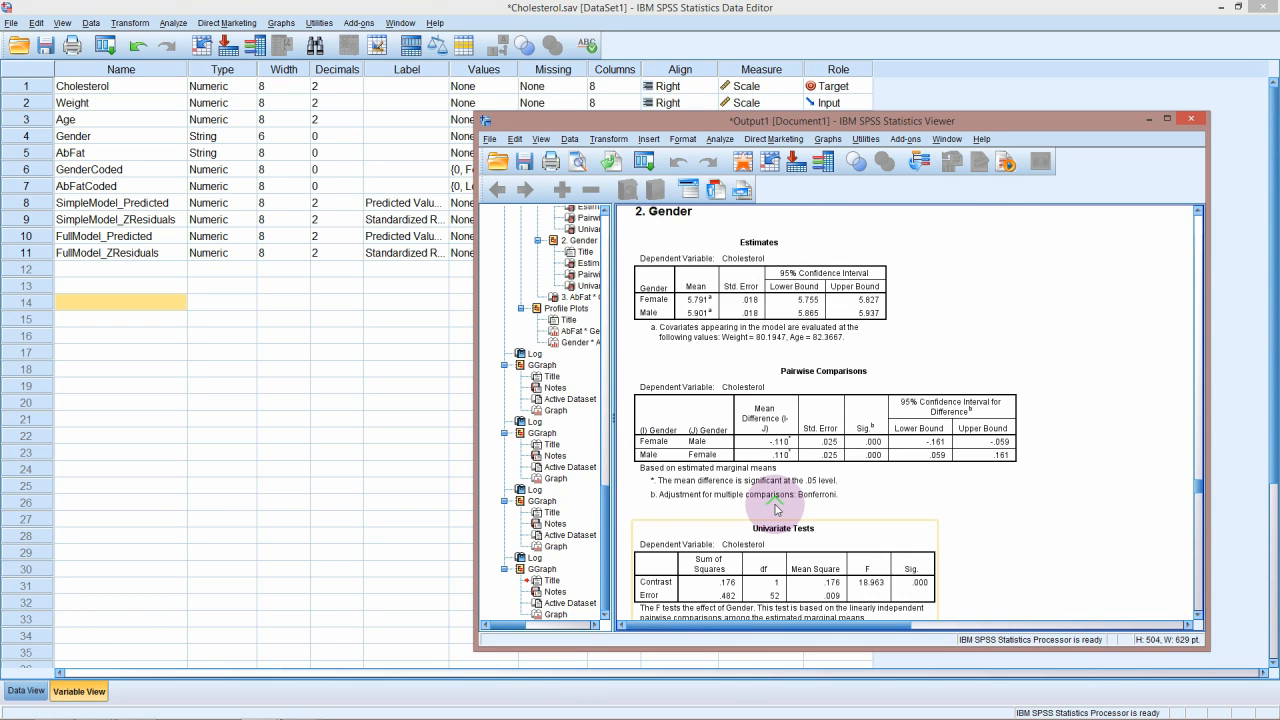
scroll(777, 508, up, 11)
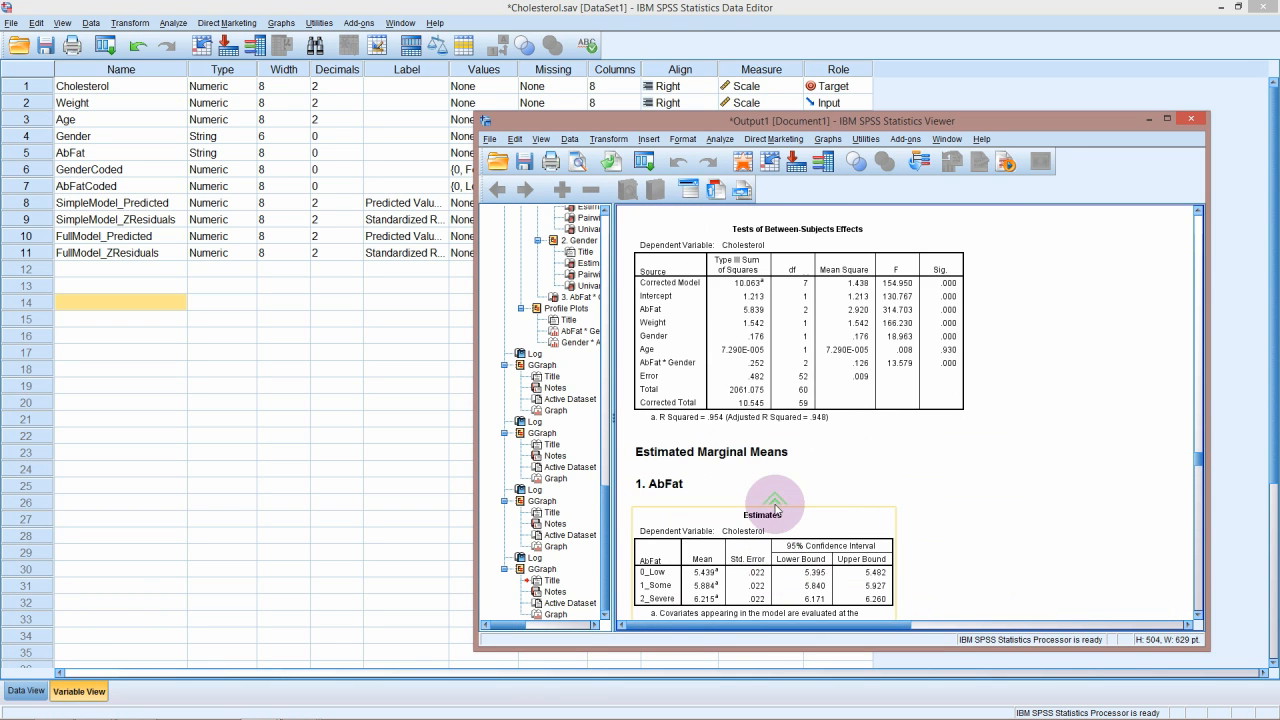
scroll(776, 508, up, 2)
click(860, 497)
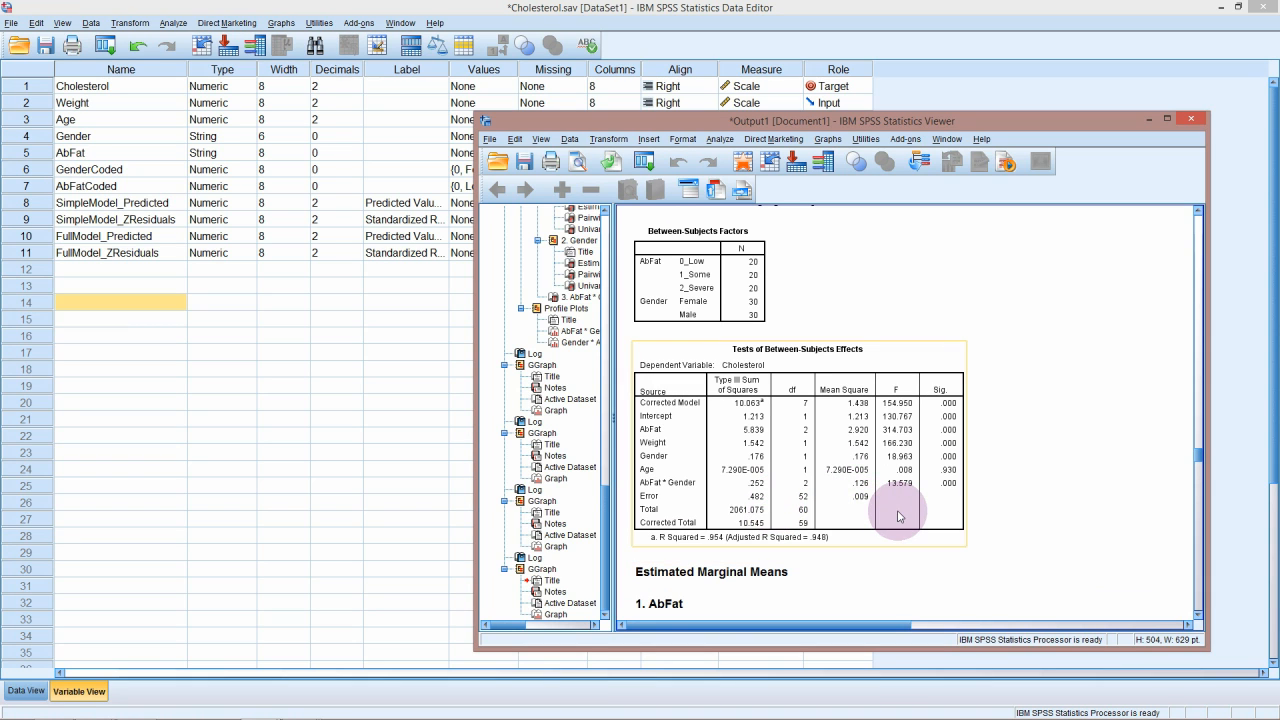